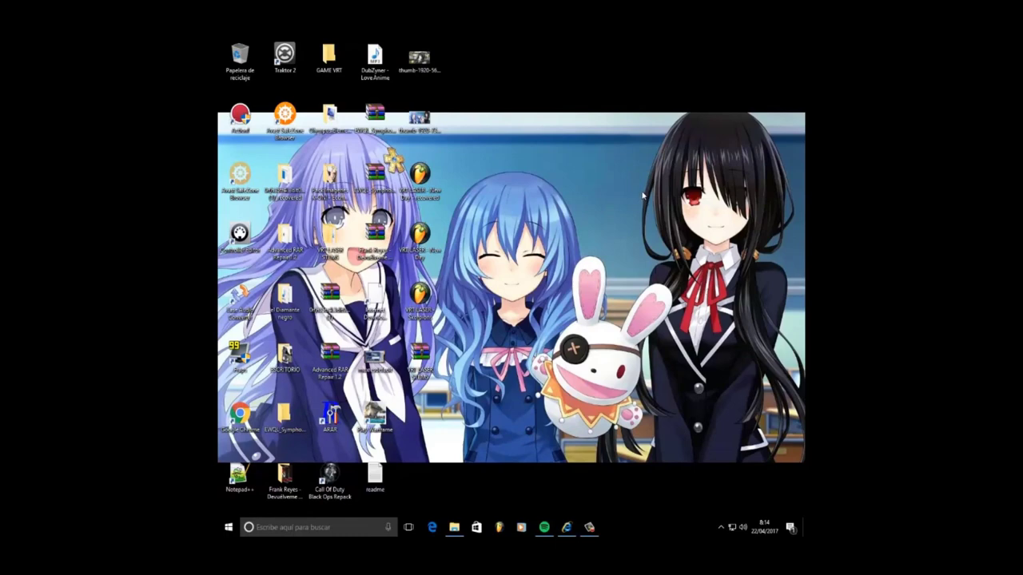
right_click(618, 154)
left_click(651, 179)
right_click(651, 178)
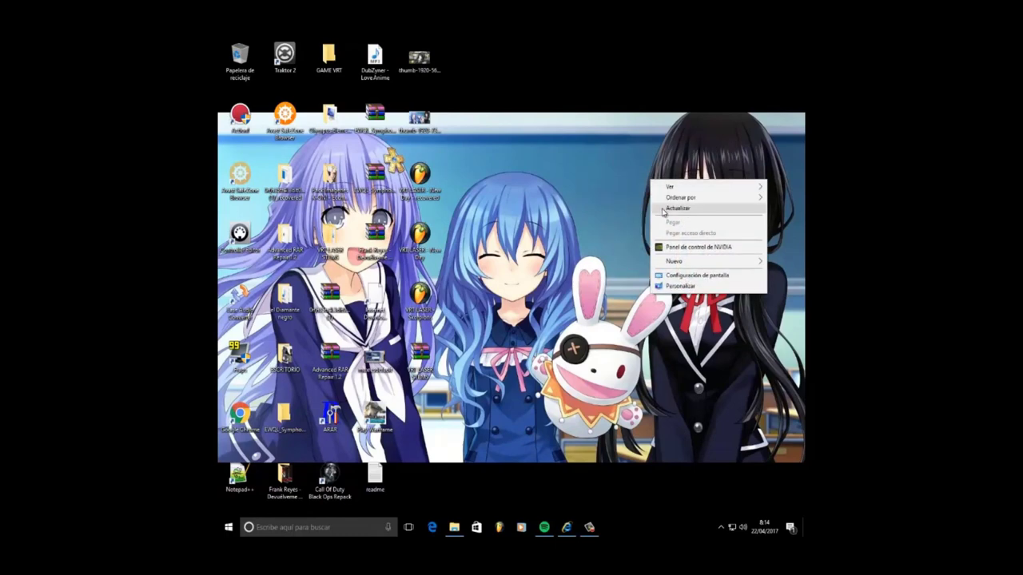
left_click(663, 210)
right_click(663, 210)
left_click(695, 242)
right_click(577, 177)
left_click(628, 208)
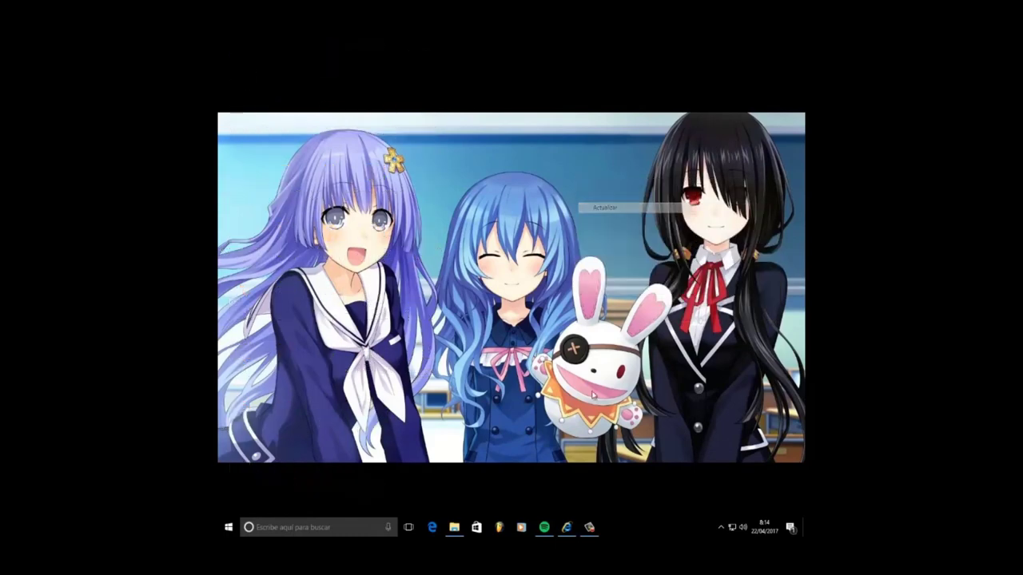
Switch to FL Studio and open the Full kicks folder of Cymatics Terror Drums for Dubstep inside librerias e instalaciones
left_click(502, 526)
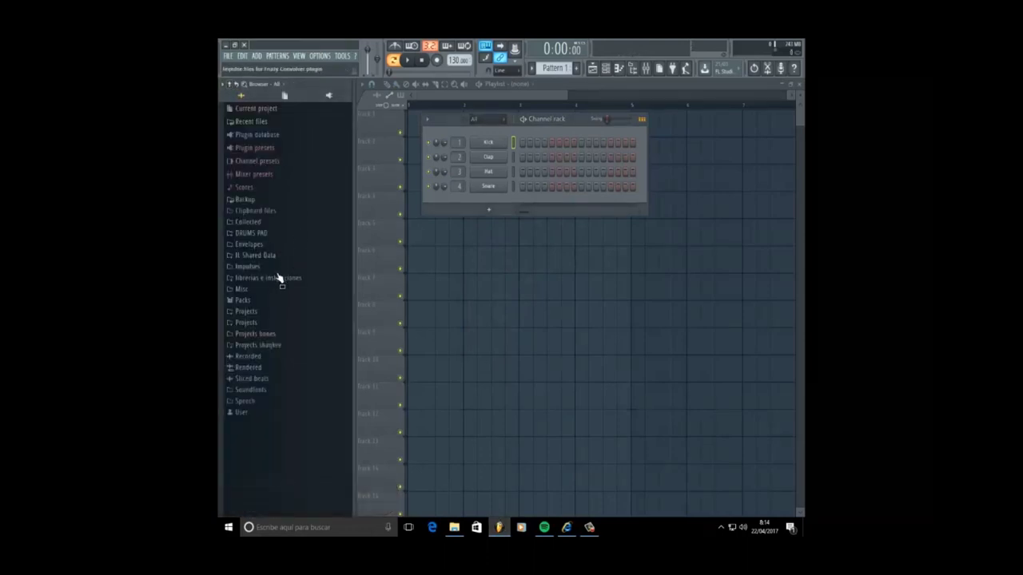
left_click(279, 277)
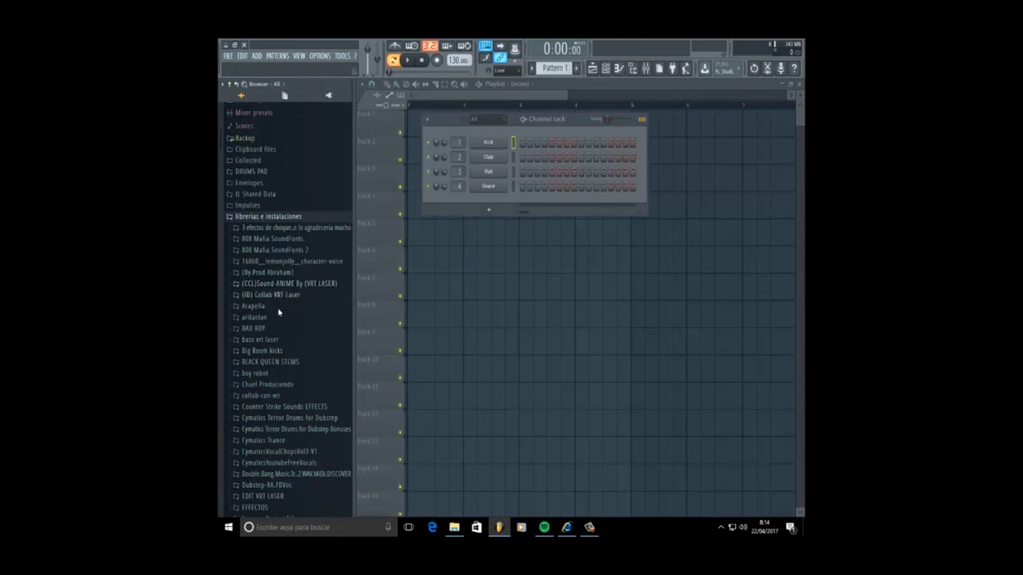
scroll(279, 311, "down", 4)
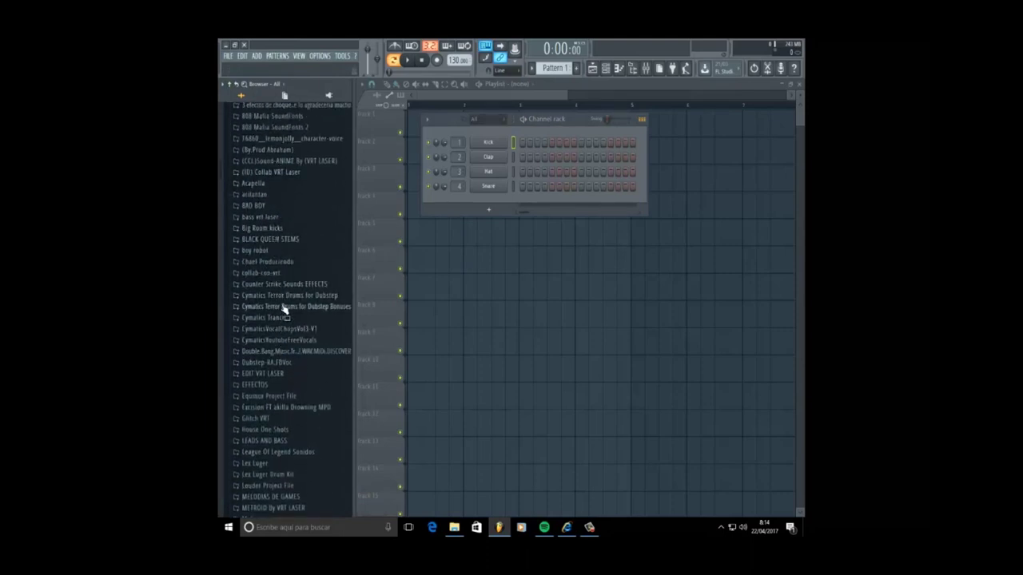
left_click(280, 295)
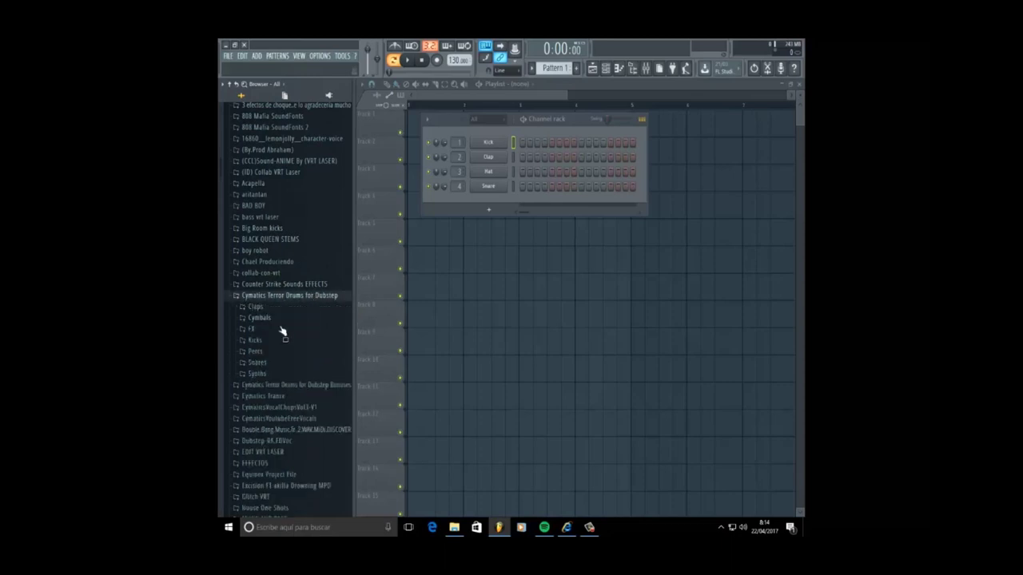
left_click(263, 341)
left_click(296, 357)
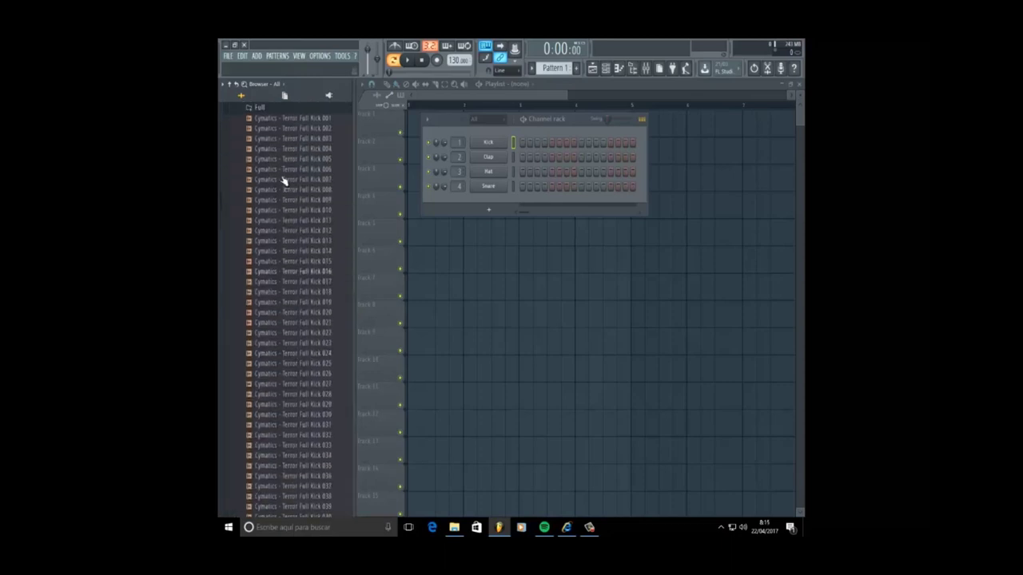
Audition kick samples and place Cymatics - Terror Full Kick 017 at the start of playlist Track 1
left_click(267, 117)
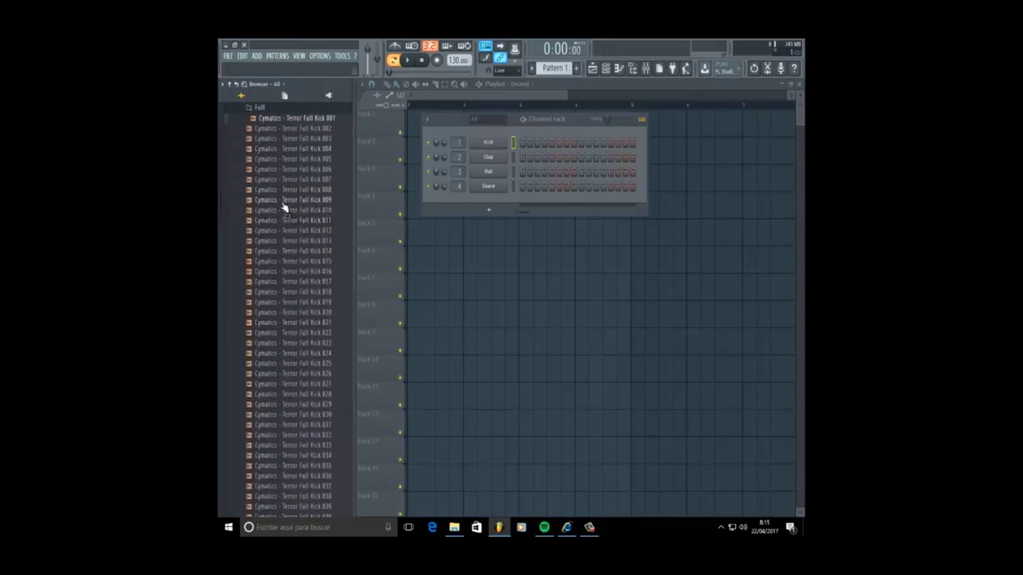
left_click(278, 282)
left_click_drag(277, 286, 411, 121)
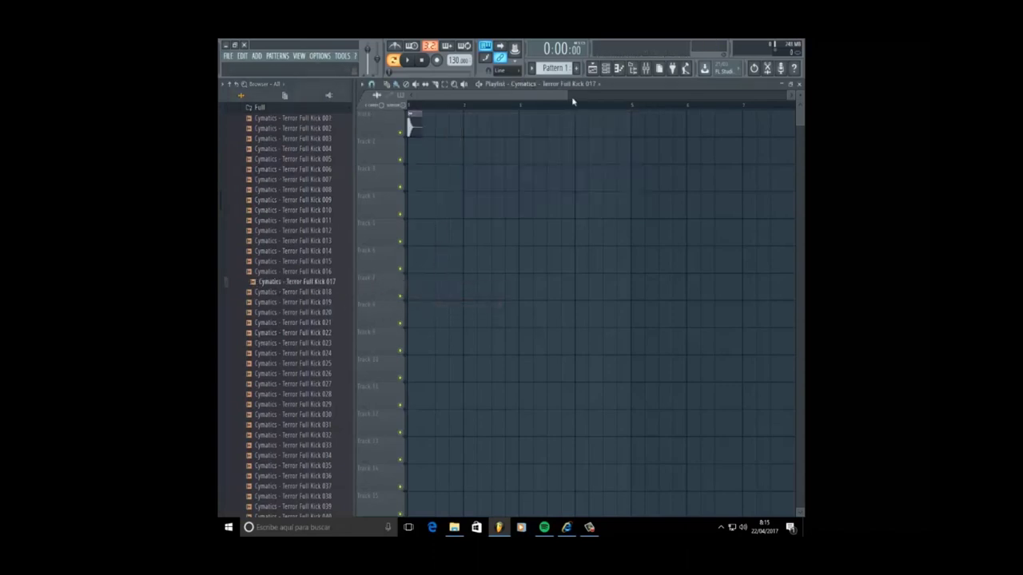
Set the project tempo to 145 BPM and the playlist snap to 1/3 beat
left_click_drag(567, 94, 491, 95)
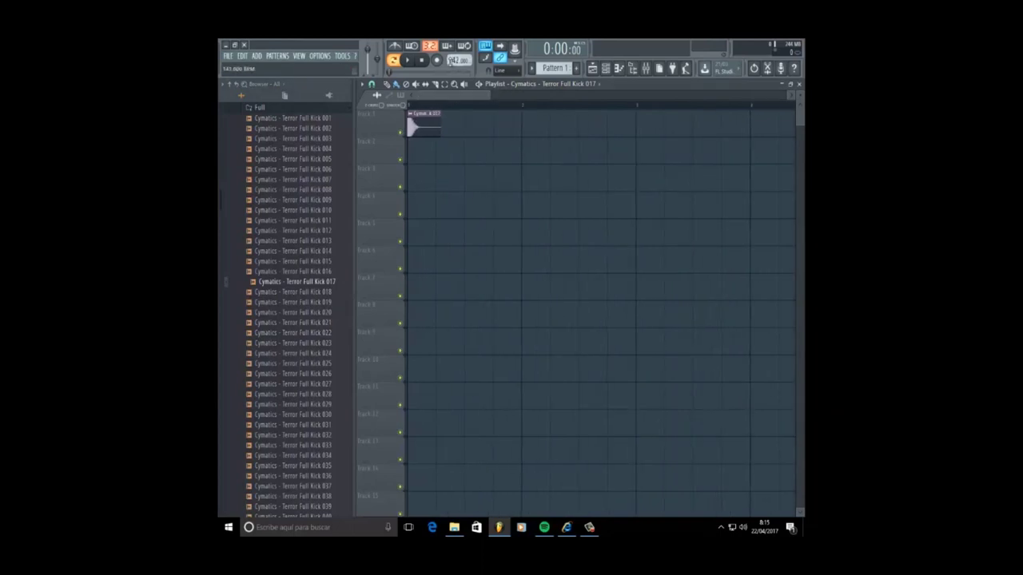
left_click(372, 85)
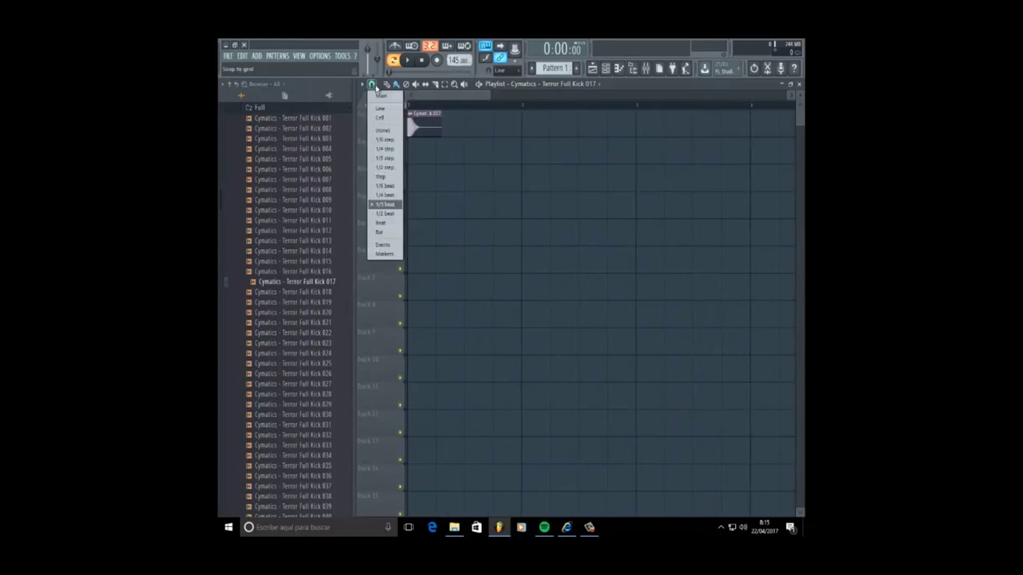
left_click(455, 98)
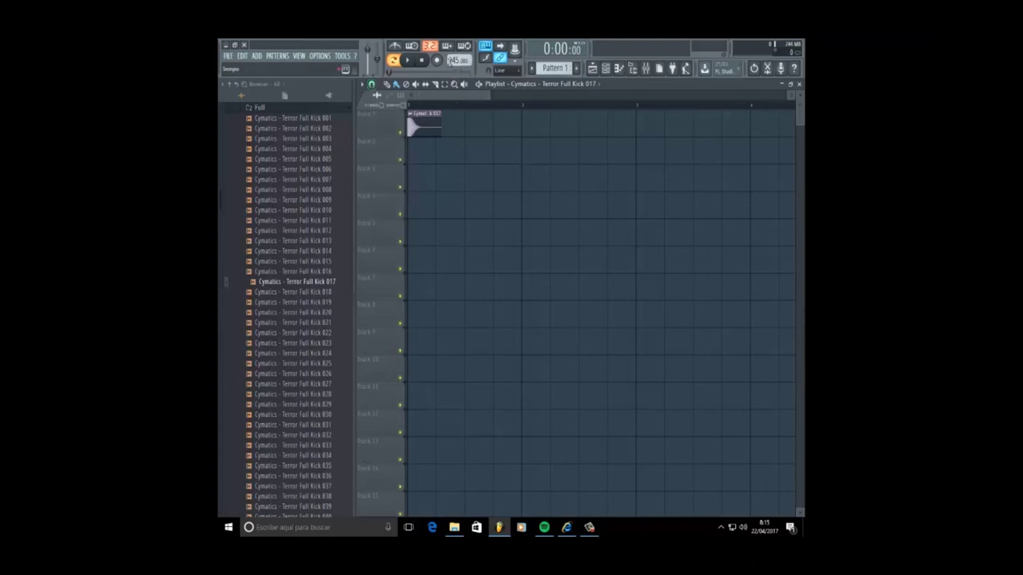
left_click(372, 84)
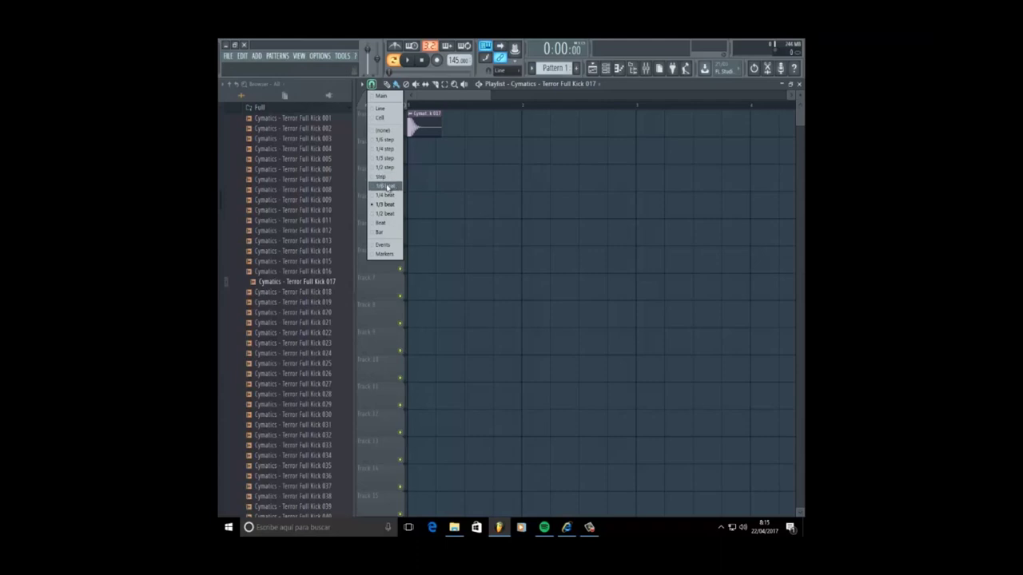
left_click(385, 205)
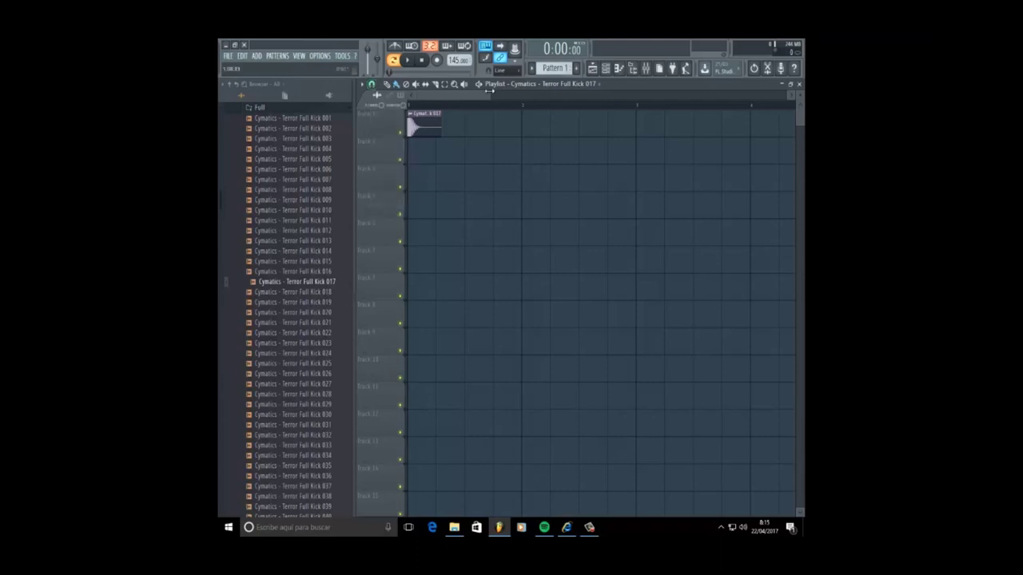
Add five more Terror Full Kick 017 clips along Track 1 to form a syncopated two-bar kick pattern
left_click_drag(489, 90, 472, 94)
left_click(469, 128)
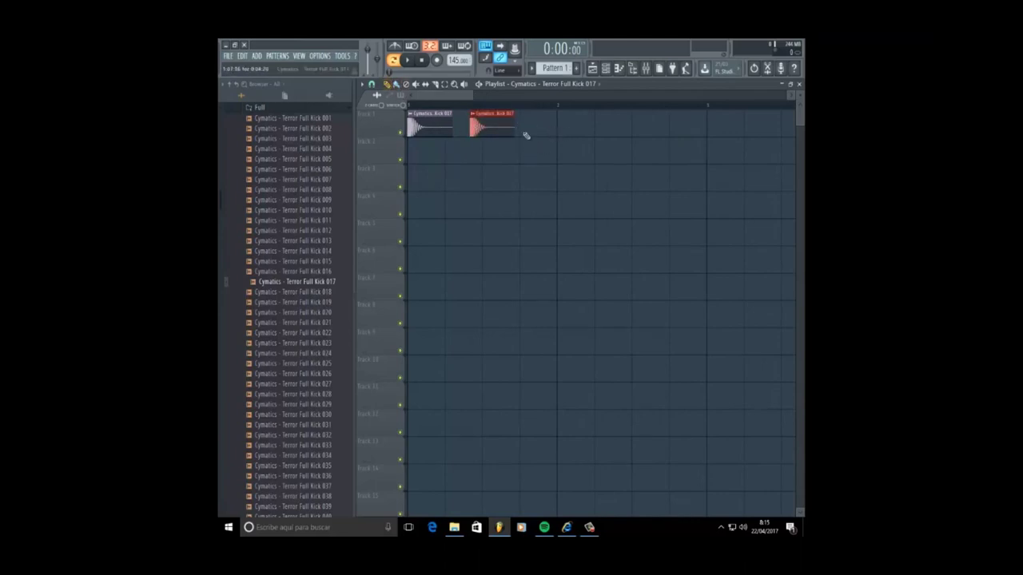
left_click(550, 129)
left_click_drag(557, 144, 568, 118)
left_click(622, 123)
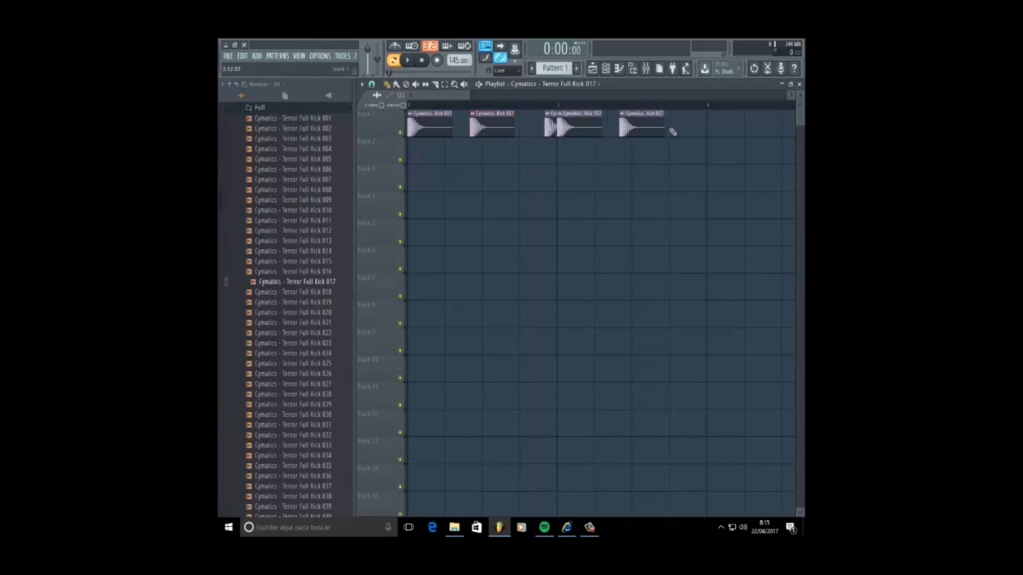
left_click(671, 129)
scroll(597, 109, "down", 2)
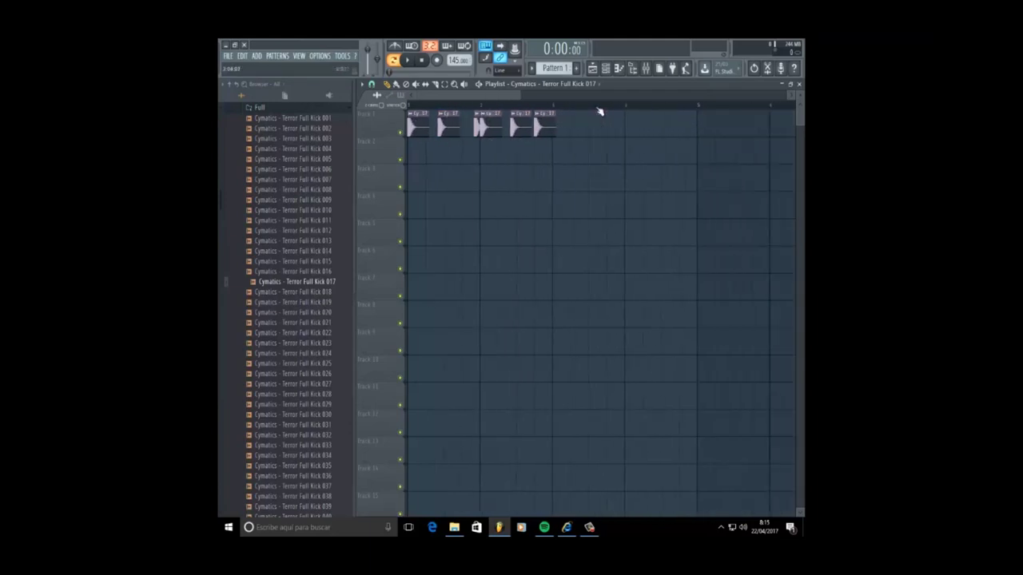
Route the kick sample to mixer track 1 and lower the Insert 1 fader to about 62%
double_click(449, 126)
left_click(645, 68)
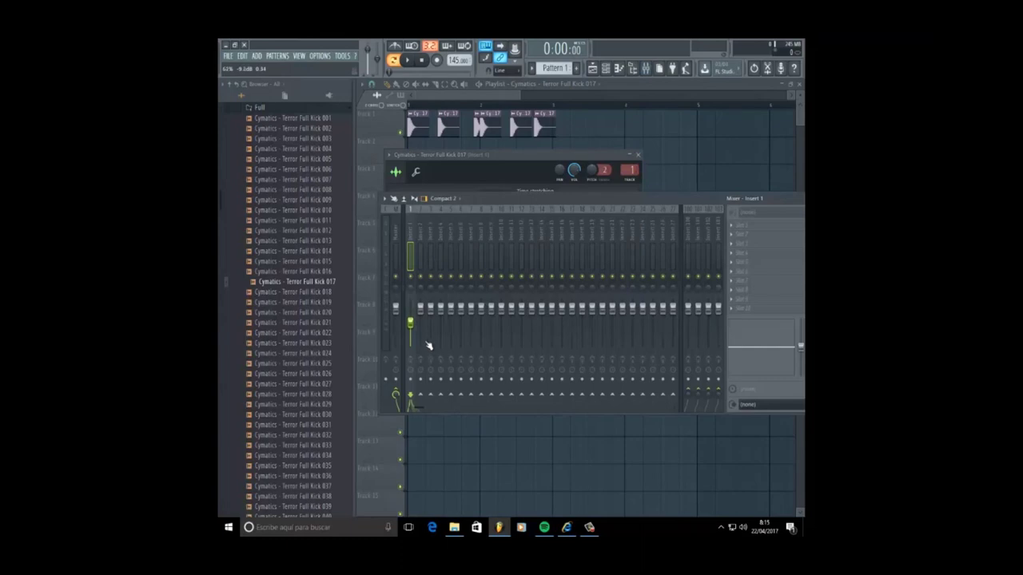
Load iZotope Ozone 4 on the Master track and set its Loudness Maximizer threshold to -5 dB
left_click(395, 229)
left_click(743, 227)
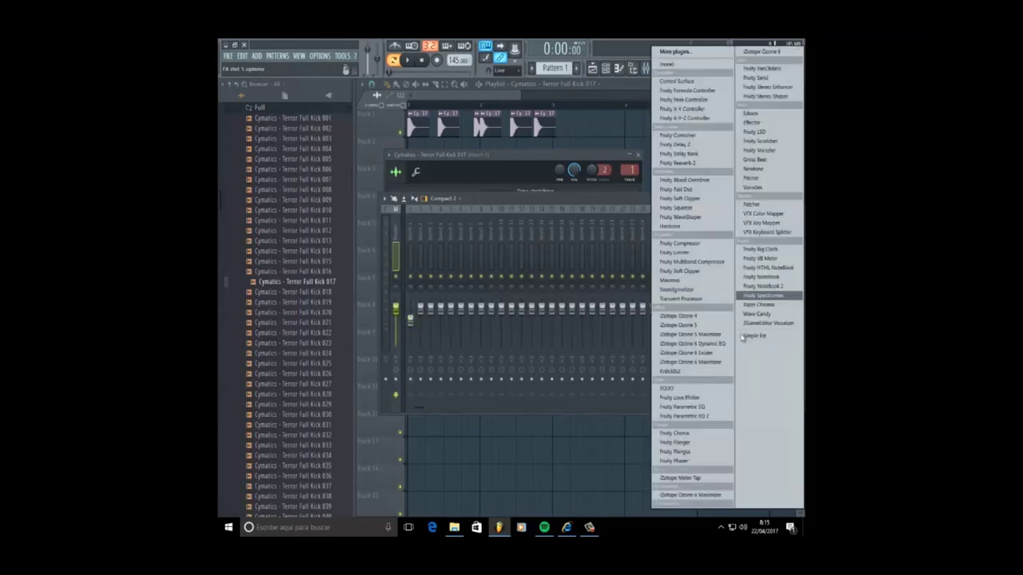
left_click(678, 316)
left_click(614, 350)
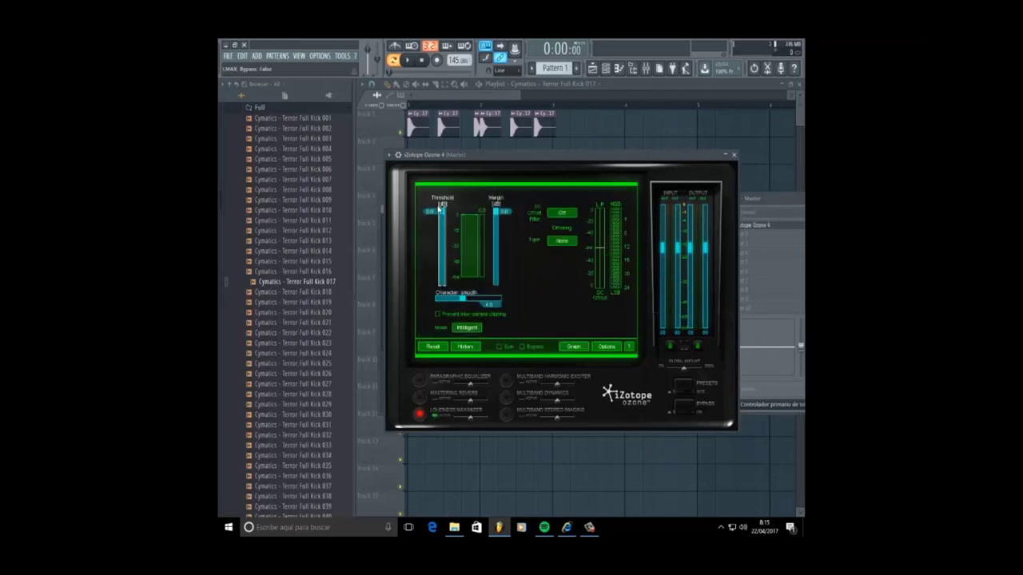
left_click(431, 213)
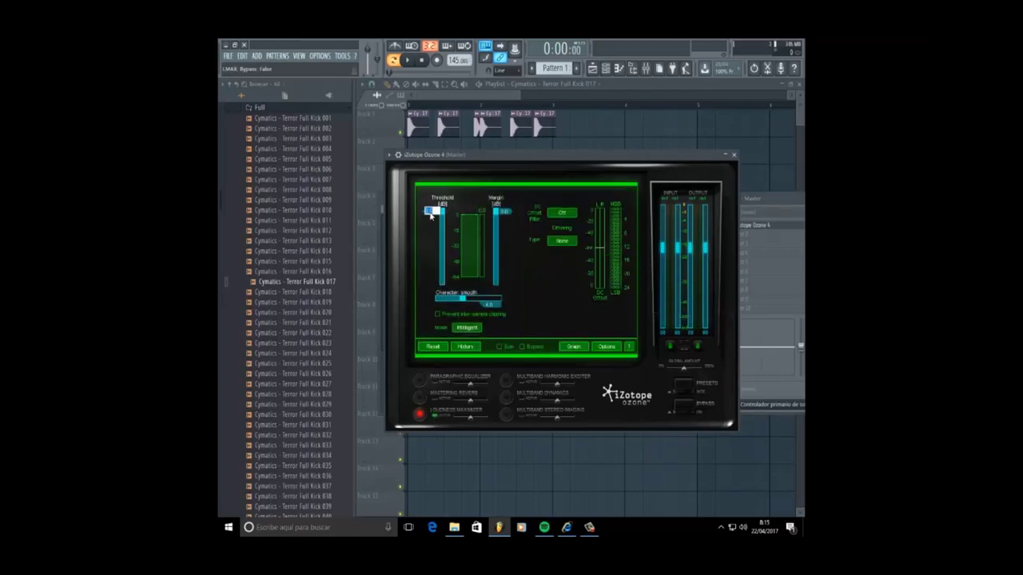
type("-5")
key("Return")
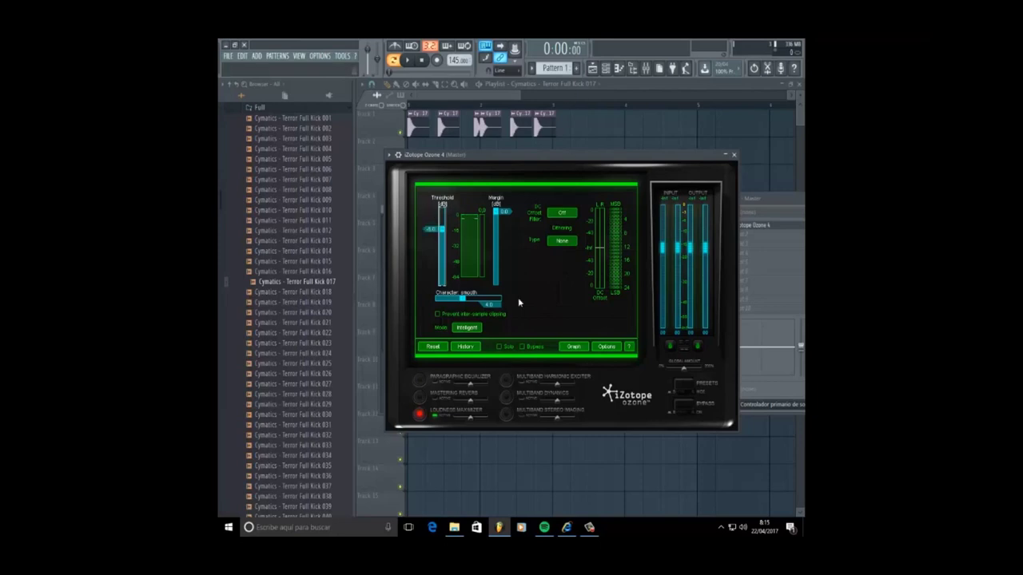
left_click(734, 155)
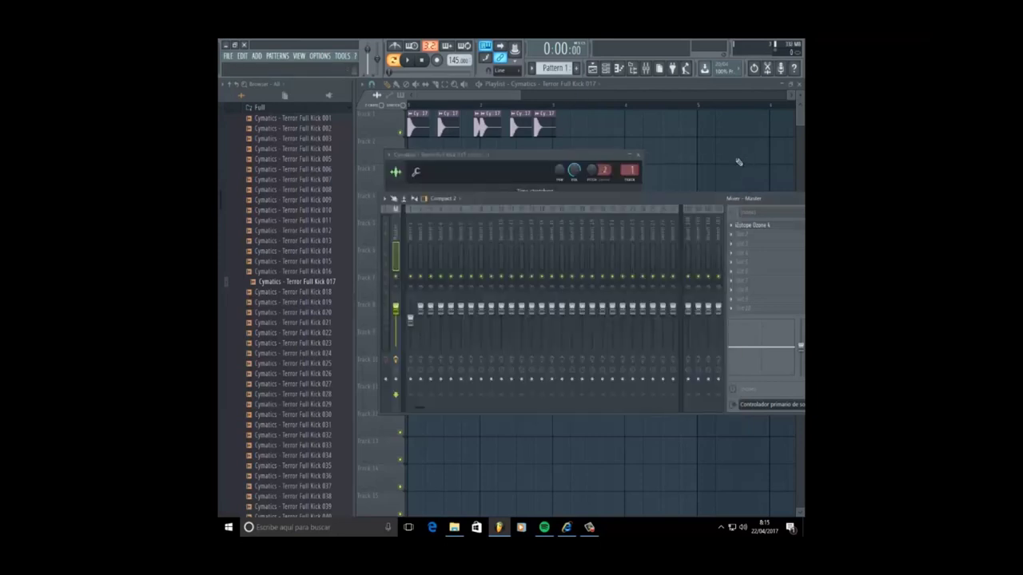
Adjust the kick's Insert 1 fader to about 64% and switch playback to song mode
left_click(411, 326)
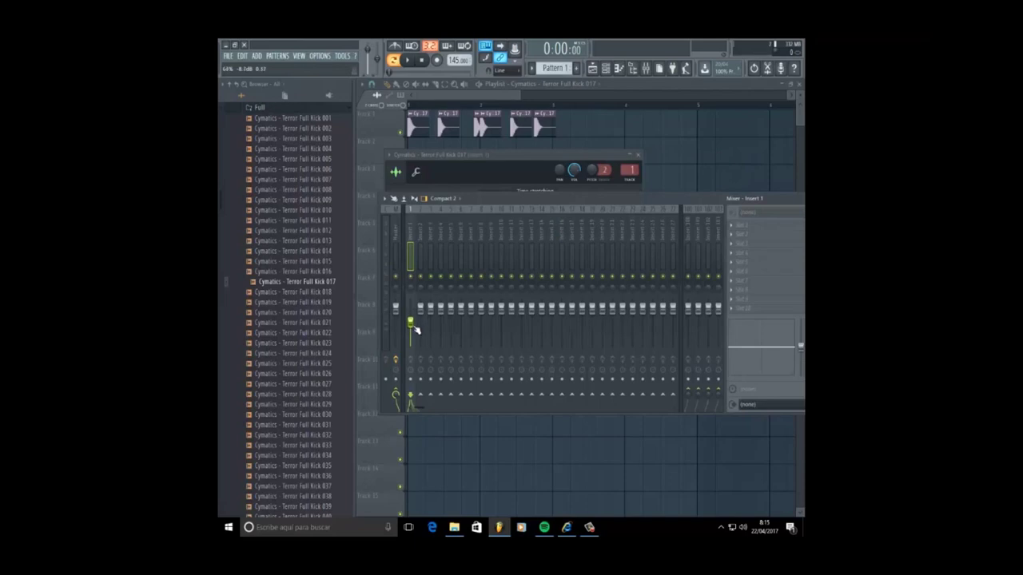
left_click(437, 98)
left_click(395, 61)
Play the kick pattern with the metronome to check its timing, and stop playback
key("space")
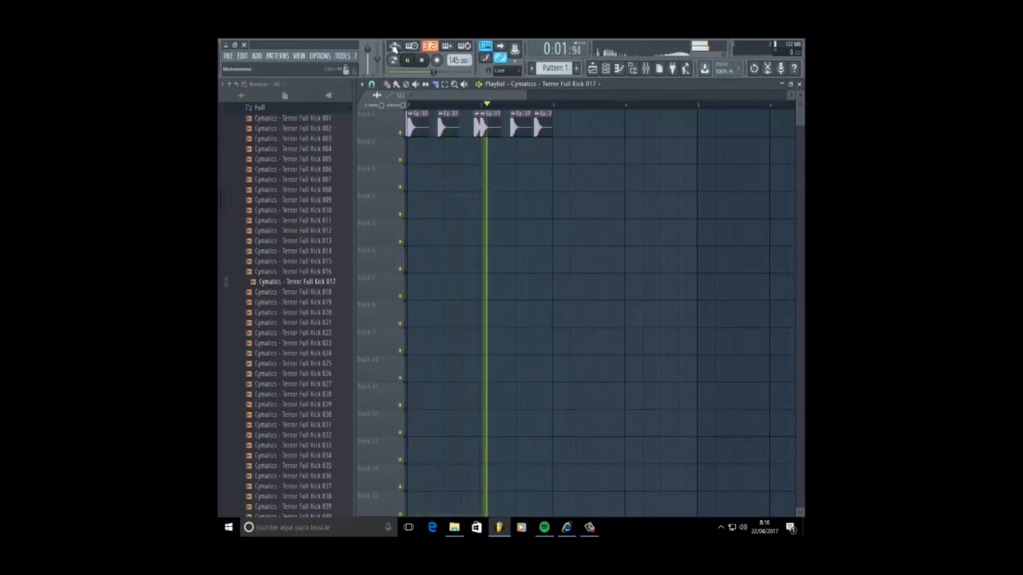
left_click(394, 47)
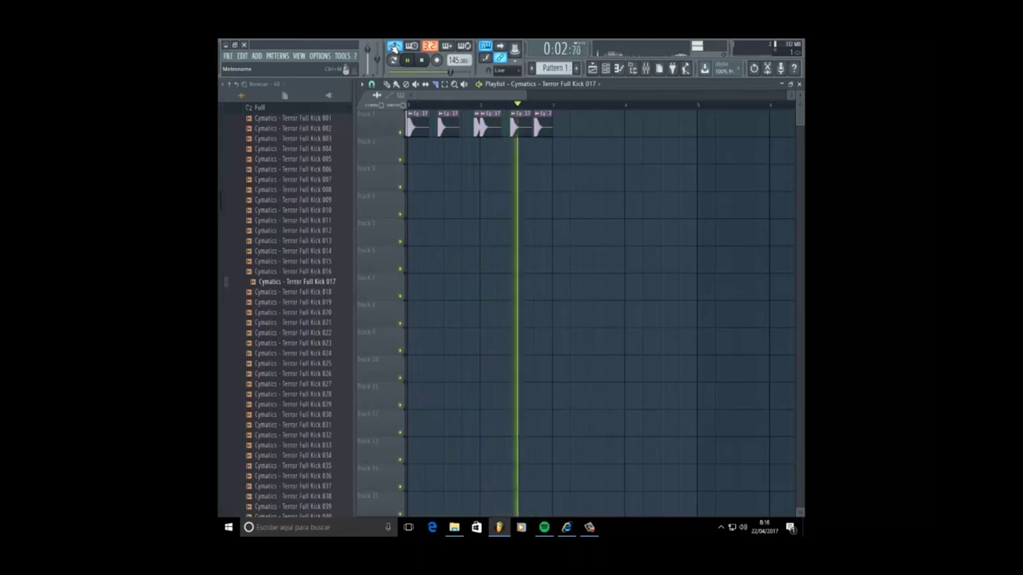
left_click(421, 61)
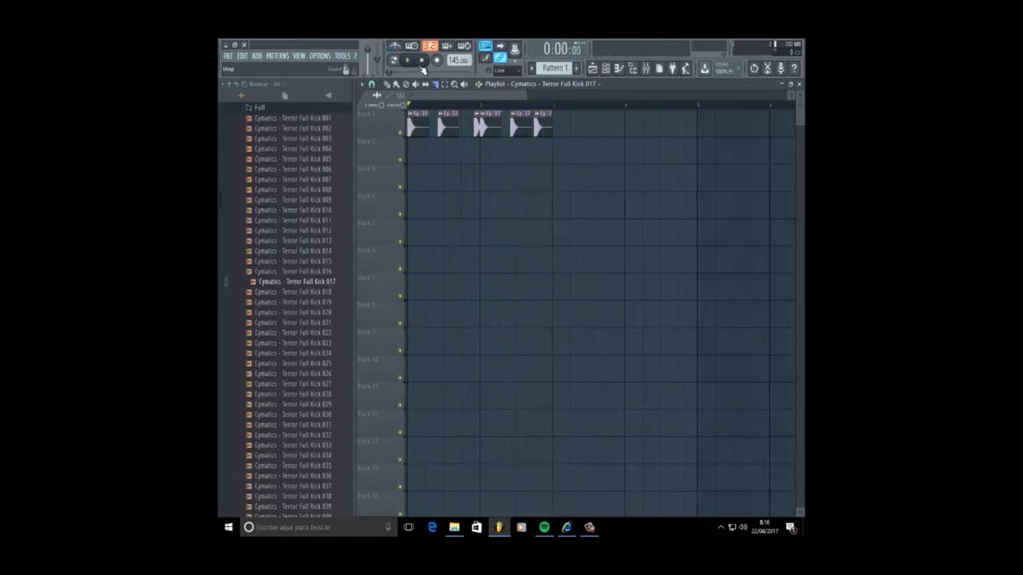
Place Cymatics - Terror Heavy Snare 010 from the Heavy Snares folder on Track 3 at beat 2 of bar 1
scroll(310, 197, "up", 10)
left_click(281, 342)
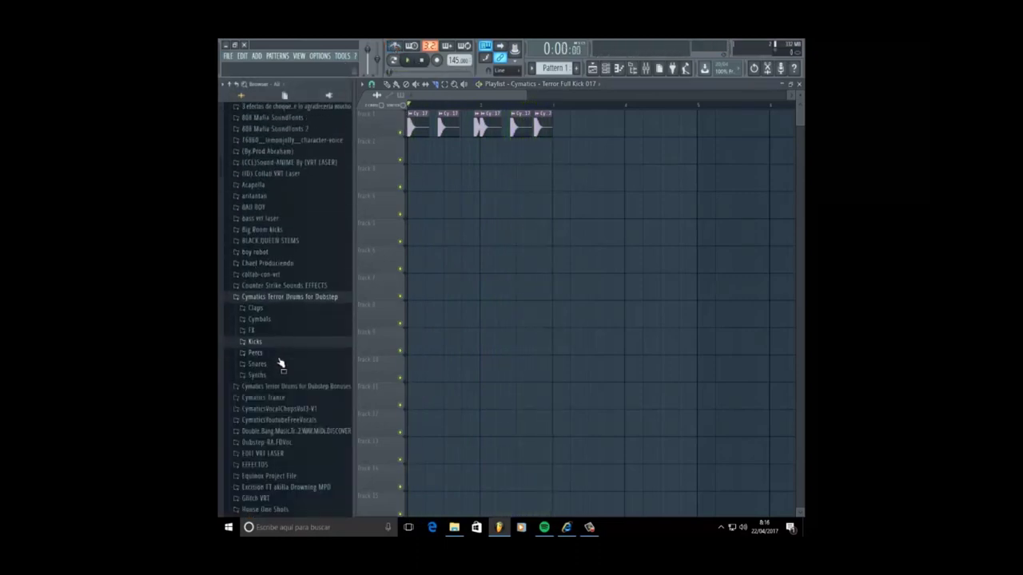
left_click(263, 364)
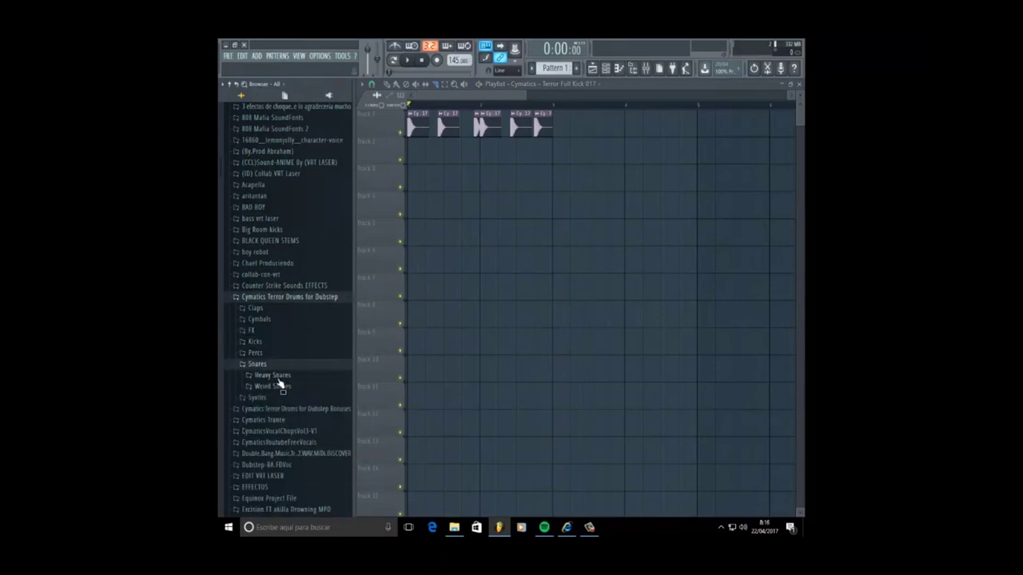
left_click(278, 377)
mouse_move(296, 211)
left_mouse_down()
mouse_move(471, 205)
mouse_move(438, 178)
left_mouse_up()
Route the snare sample to mixer track 4 and lower the Insert 4 fader to about 63%
left_click(387, 84)
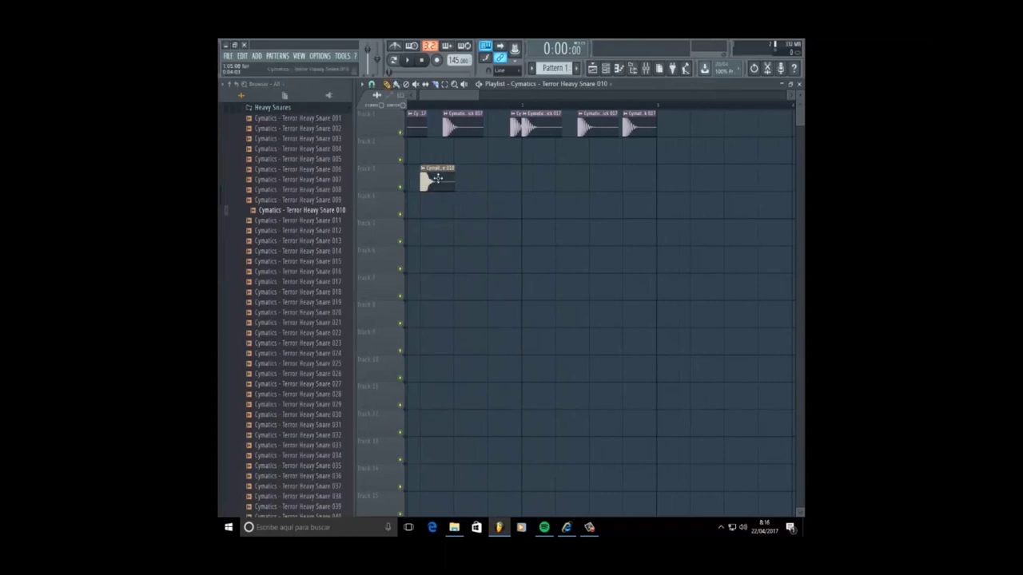
double_click(438, 178)
left_click_drag(636, 187, 636, 183)
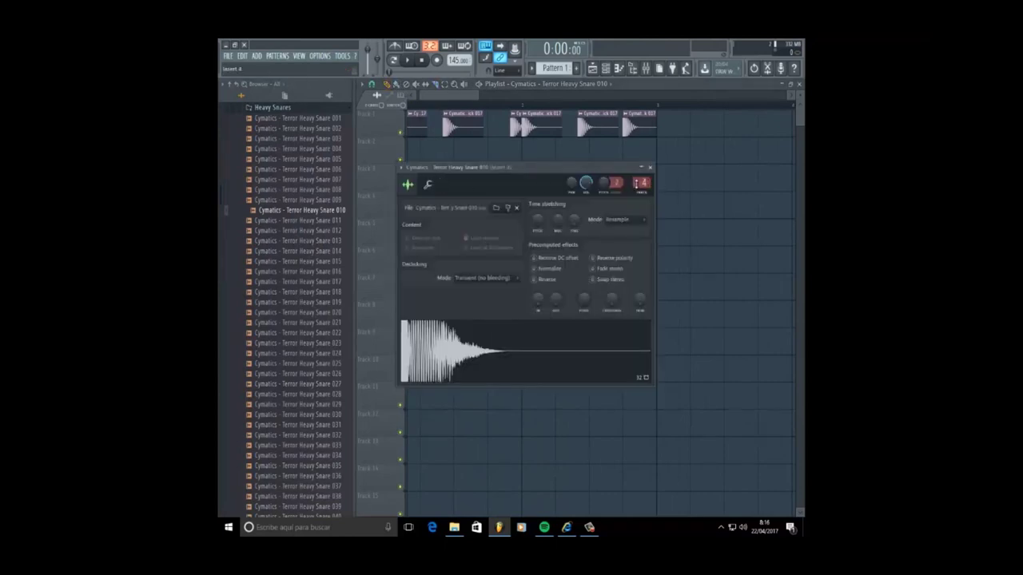
left_click(646, 68)
left_click_drag(442, 309, 441, 323)
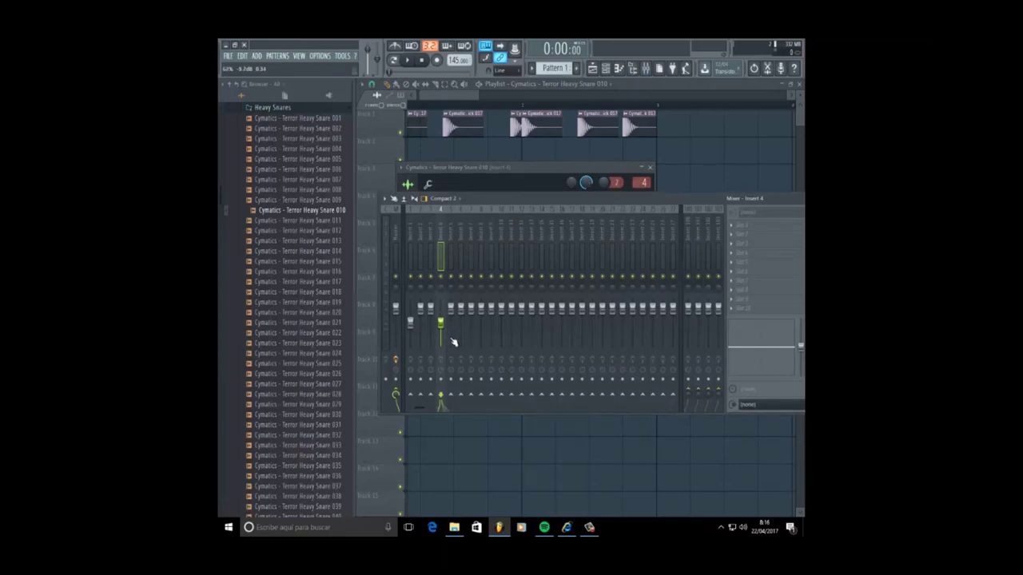
Move the snare clip down to Track 4 and add copies on beat 4 of bar 1 and beats 2 and 4 of bar 2
left_click_drag(449, 96, 340, 107)
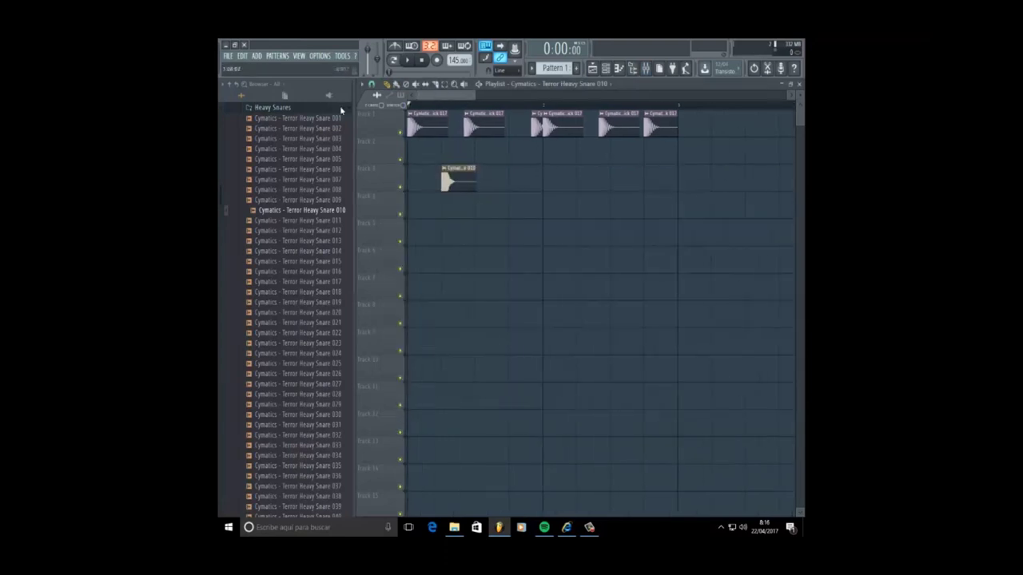
left_click_drag(459, 181, 459, 210)
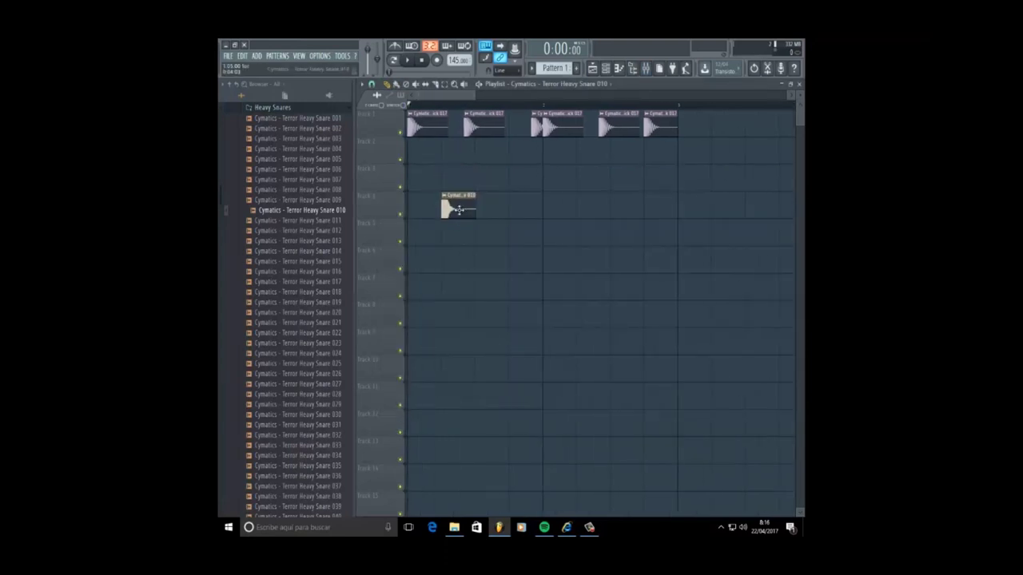
left_click(514, 207)
left_click(587, 207)
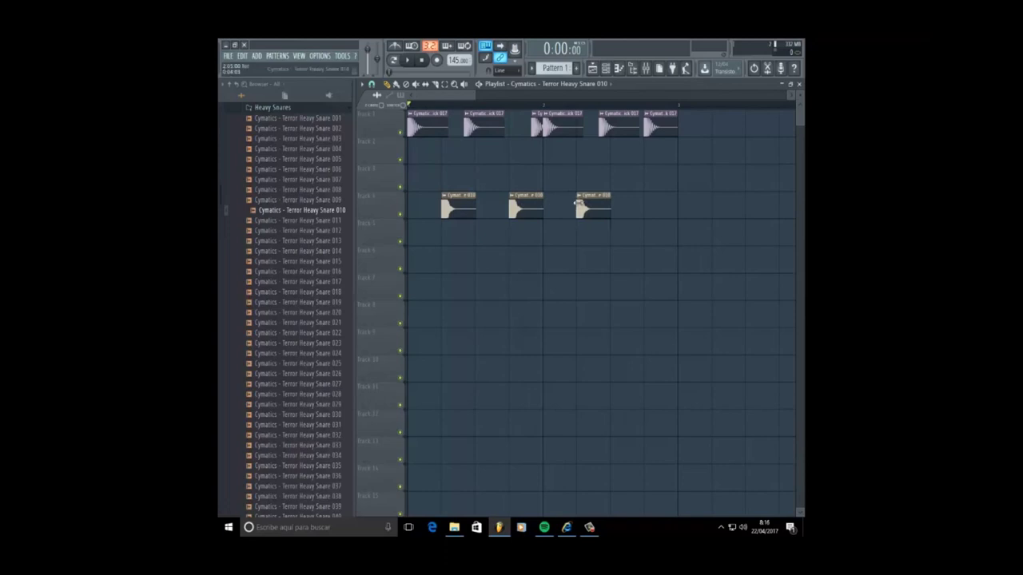
left_click(647, 207)
Rework the Track 4 snares to a single hit on beat 3 of bars 1 and 2, deleting the other clips
right_click(466, 210)
left_click_drag(519, 210, 486, 209)
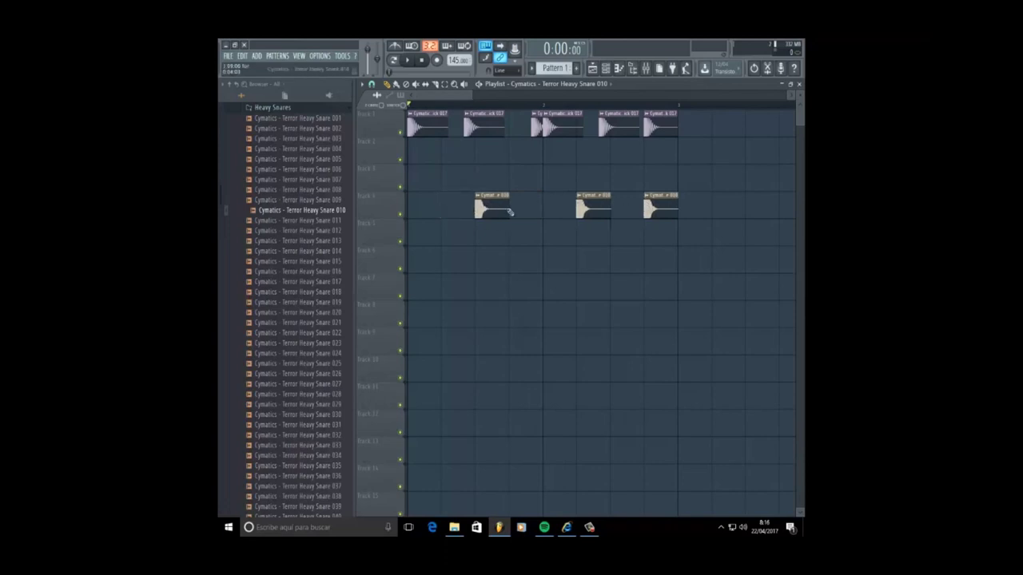
right_click(595, 210)
left_click(627, 208)
left_click_drag(639, 205, 631, 203)
right_click(663, 207)
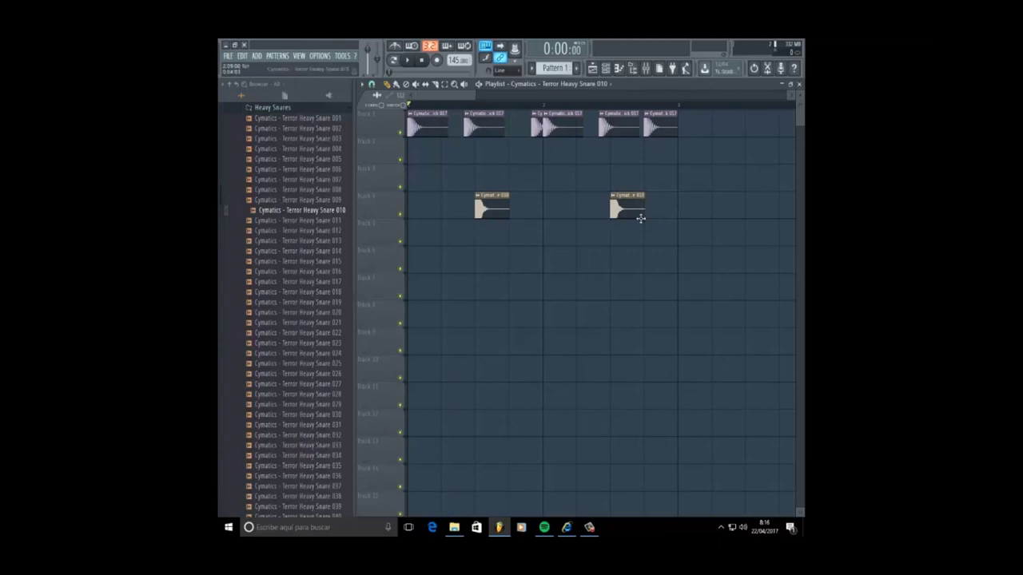
Play the kick and snare pattern while checking the snare's level in the mixer, and stop playback
key("space")
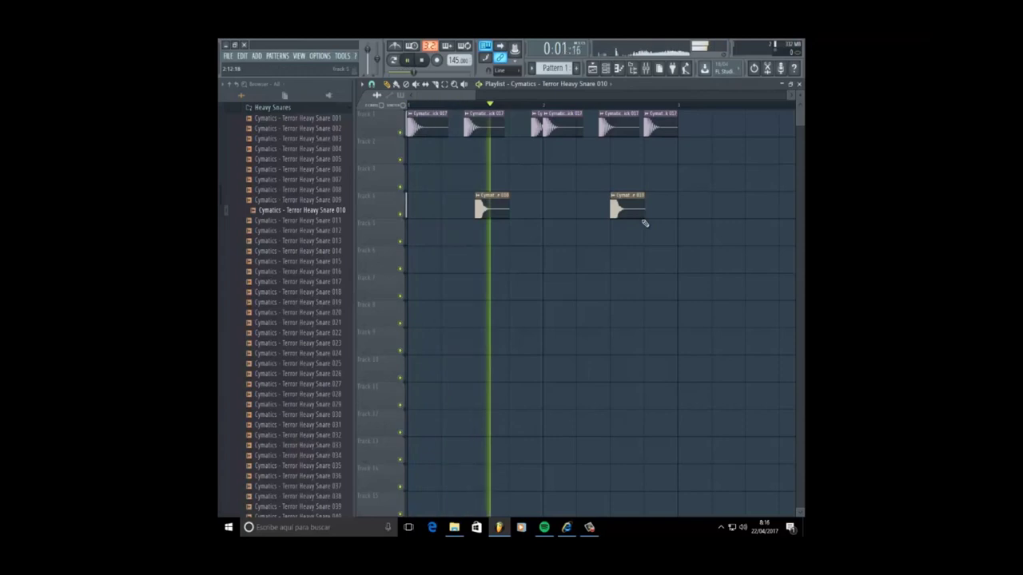
key("F9")
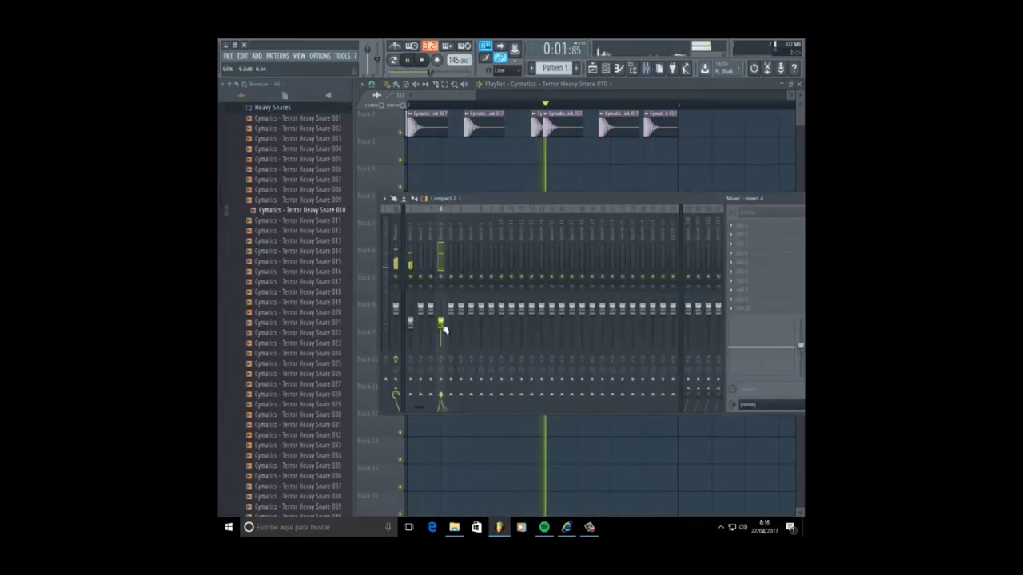
key("space")
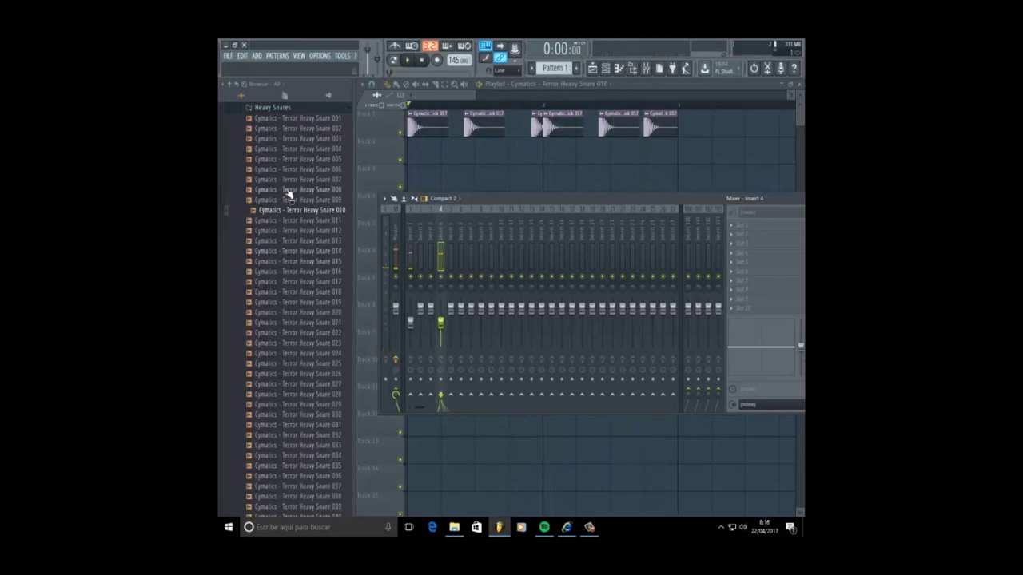
Place Cymatics - Terror Crash 003 from the Crashes and Rides folder under Cymbals on Track 2 at beat 2 of bar 1
scroll(288, 187, "up", 5)
left_click(274, 351)
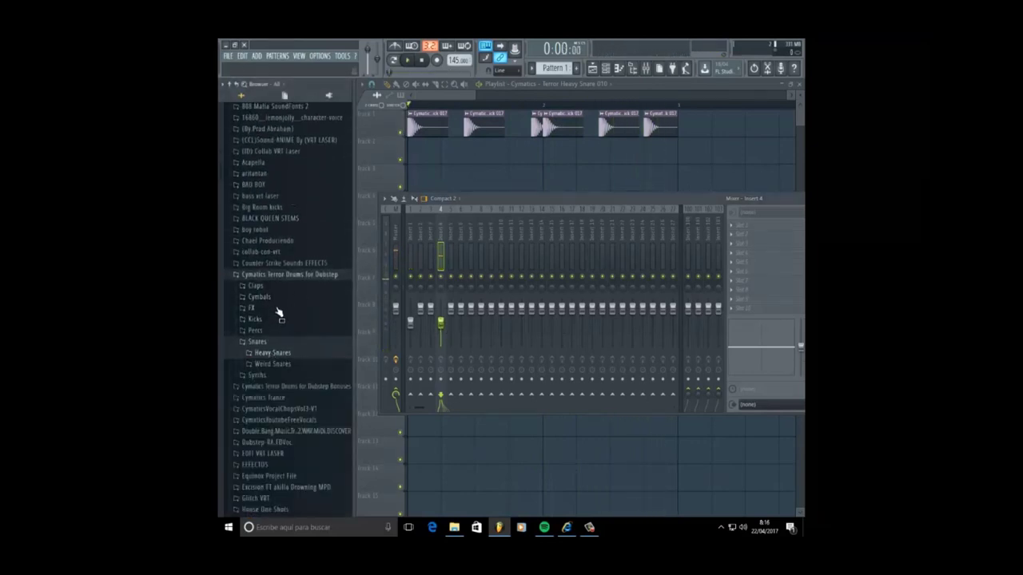
left_click(277, 311)
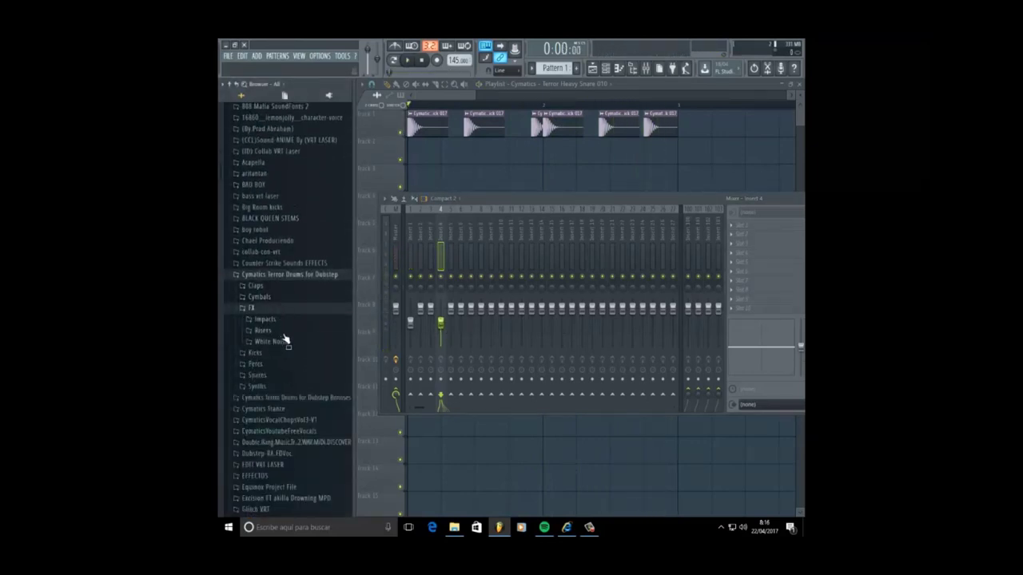
left_click(289, 298)
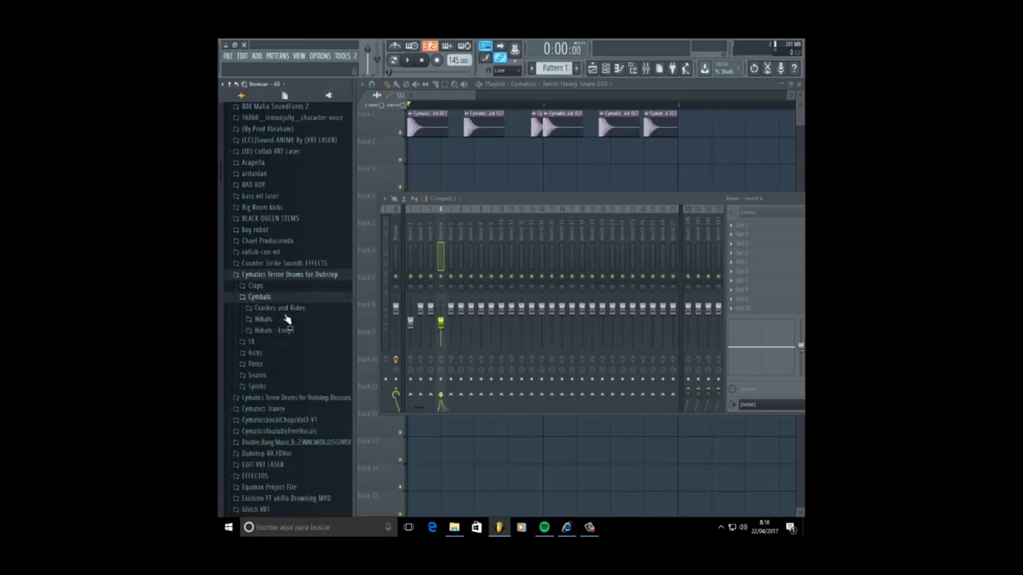
left_click(286, 320)
left_click(279, 244)
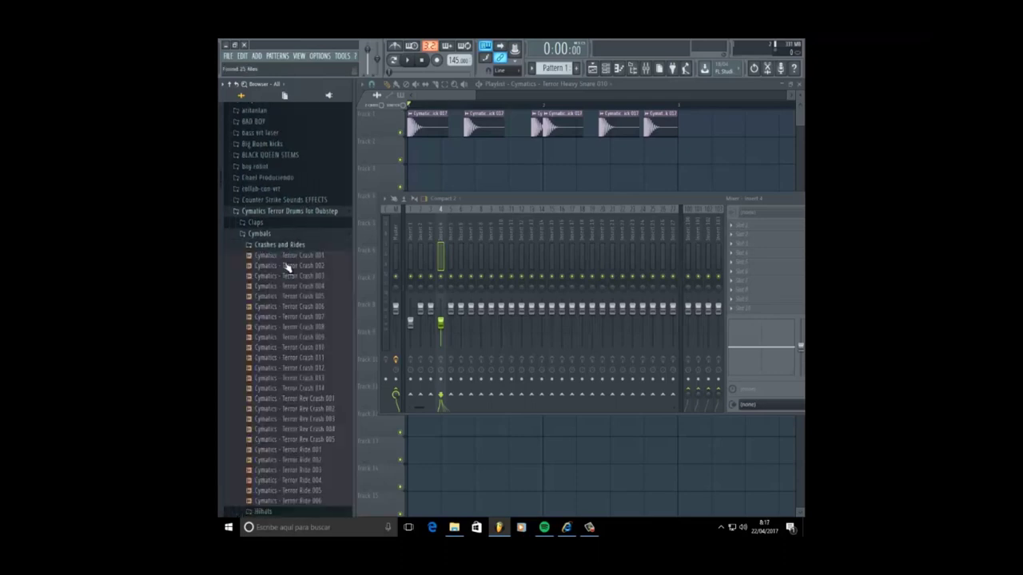
left_click(286, 276)
mouse_move(287, 286)
left_mouse_down()
mouse_move(487, 166)
mouse_move(306, 286)
left_mouse_up()
left_click_drag(306, 275, 457, 150)
Add a fade-out to the crash sample and route it to mixer track 3 with the fader at about 64%
double_click(457, 150)
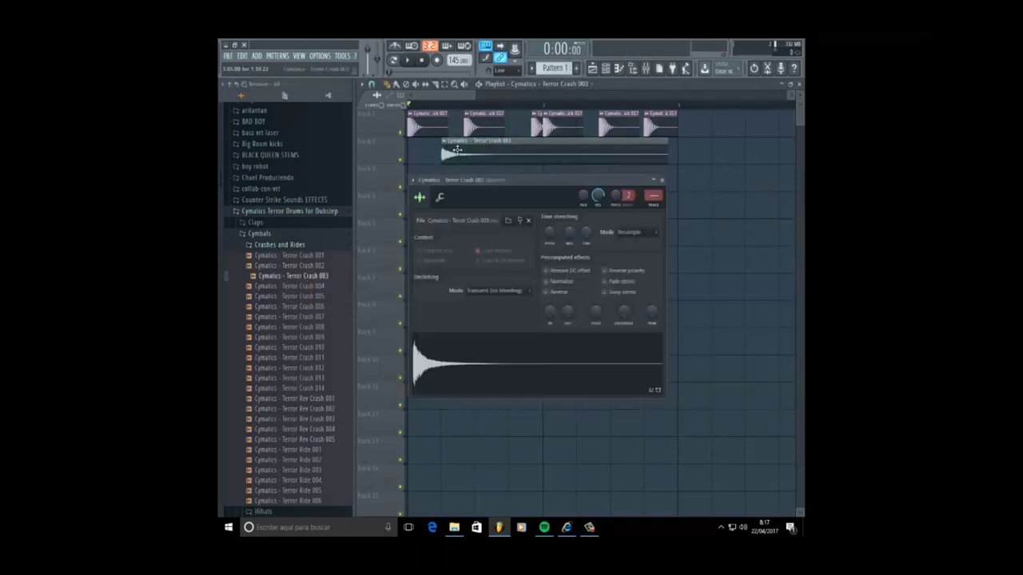
left_click_drag(569, 314, 568, 272)
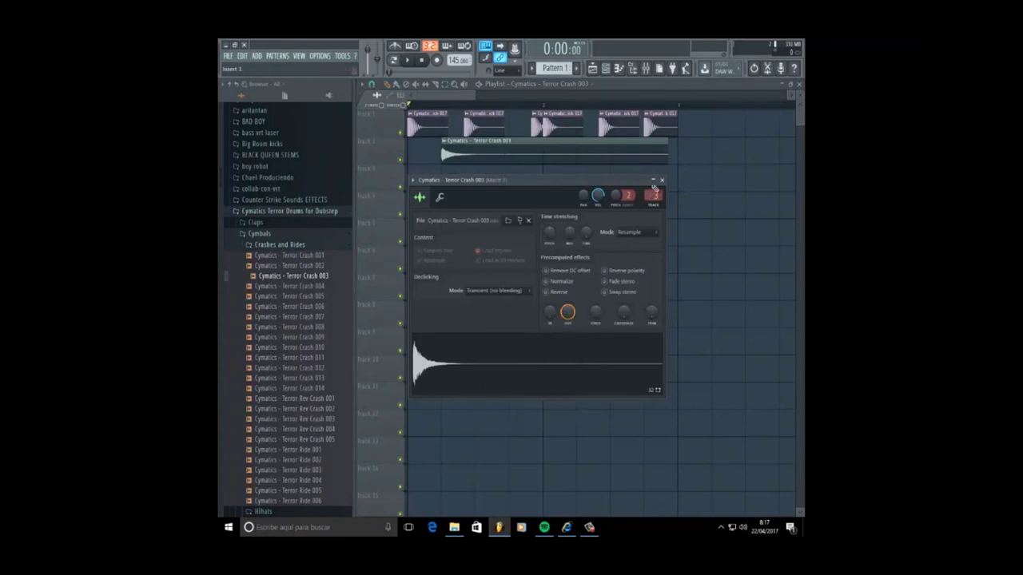
left_click(645, 68)
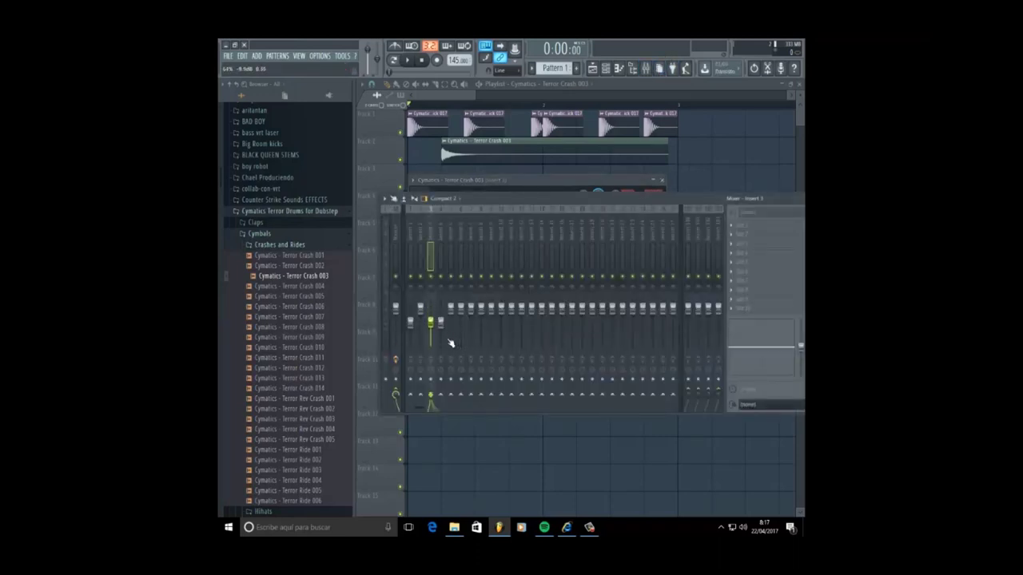
Shorten the Track 2 crash and repeat it on beats 2 and 4 of both bars, trimming the last clip at the end of bar 2
left_click(544, 160)
left_click_drag(667, 156, 498, 226)
left_click(513, 158)
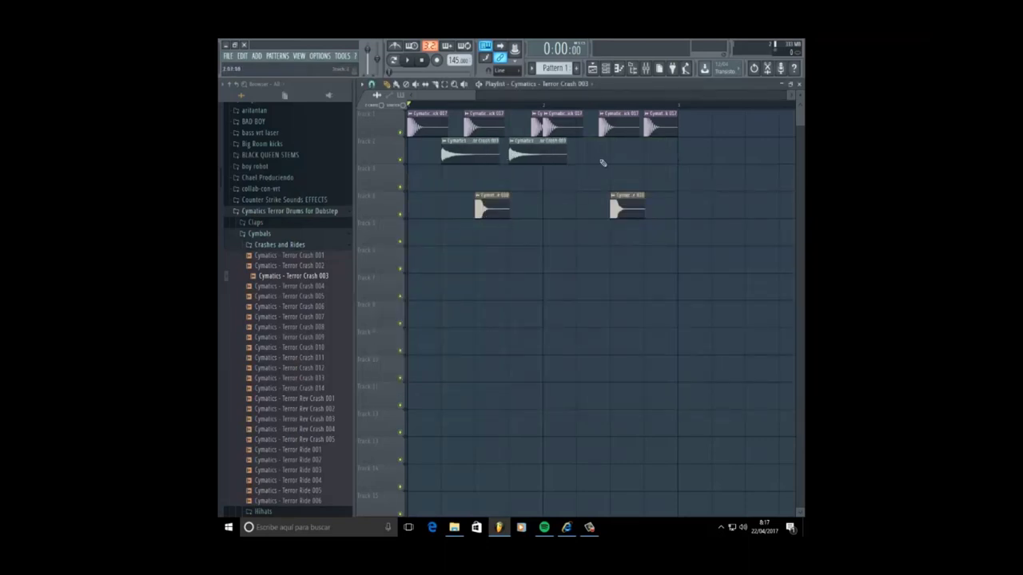
left_click(603, 160)
left_click(652, 158)
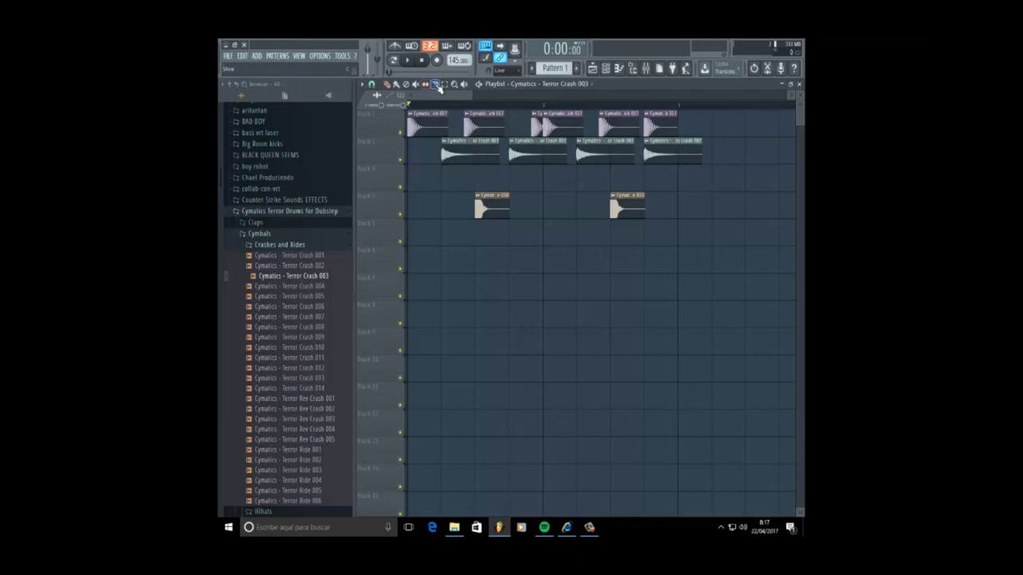
left_click_drag(682, 119, 678, 121)
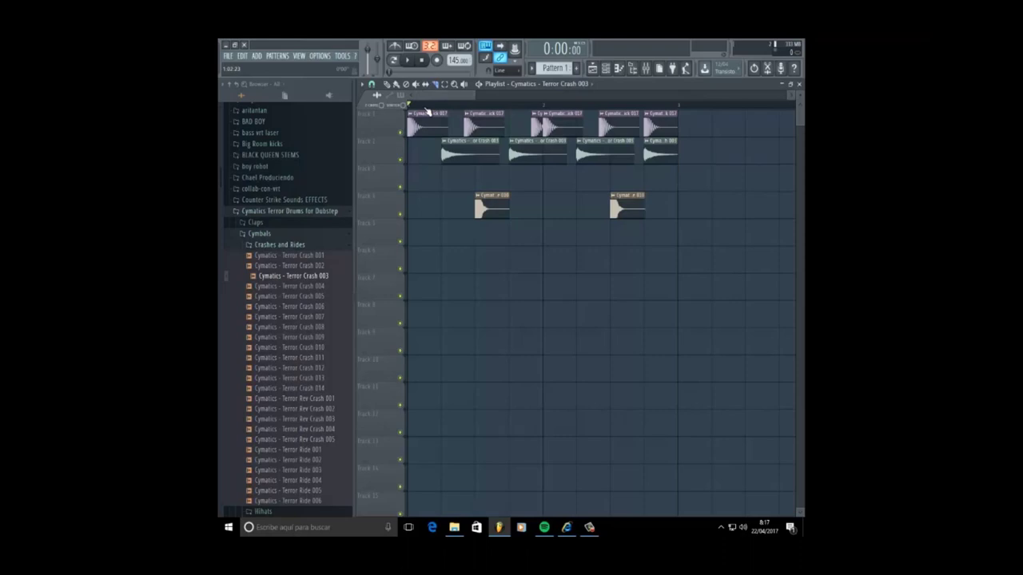
Play the drum pattern with the crashes, switch back to the Draw tool and stop playback
key("space")
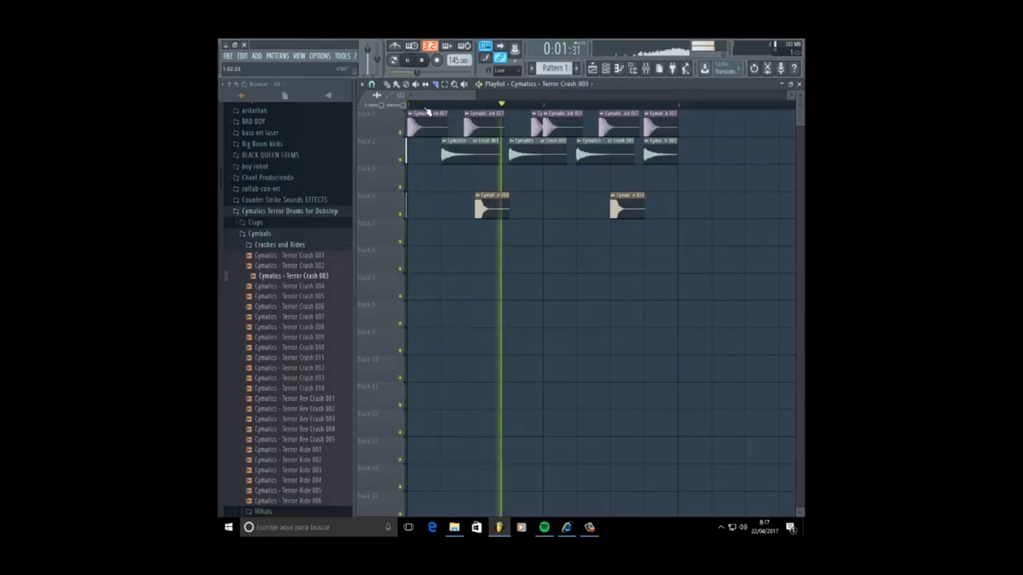
left_click(388, 85)
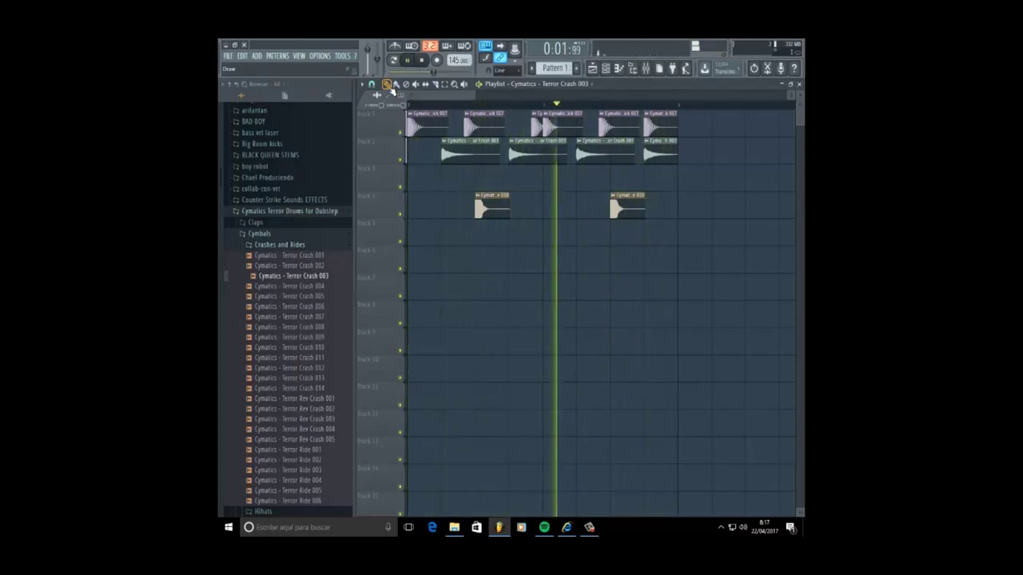
key("space")
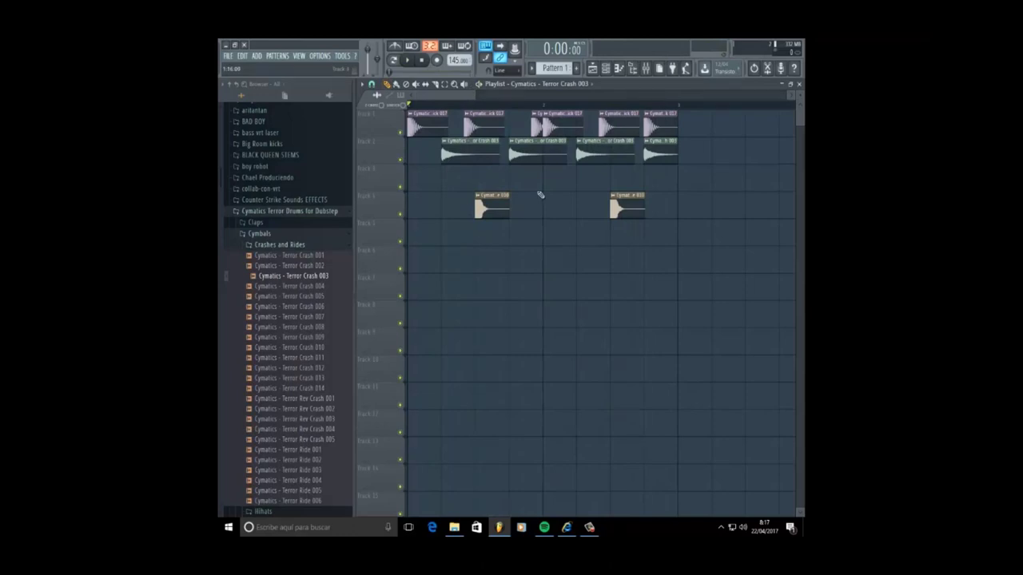
Show all channels in the channel rack and insert a 3x Osc instrument at the Kick channel
left_click(609, 69)
left_click_drag(573, 122, 617, 287)
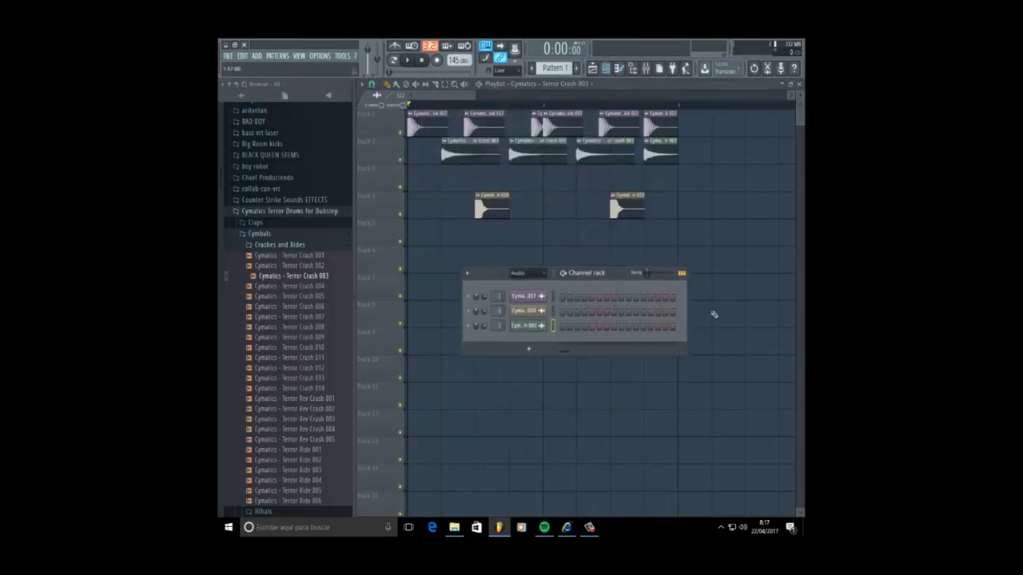
left_click(528, 273)
left_click(532, 280)
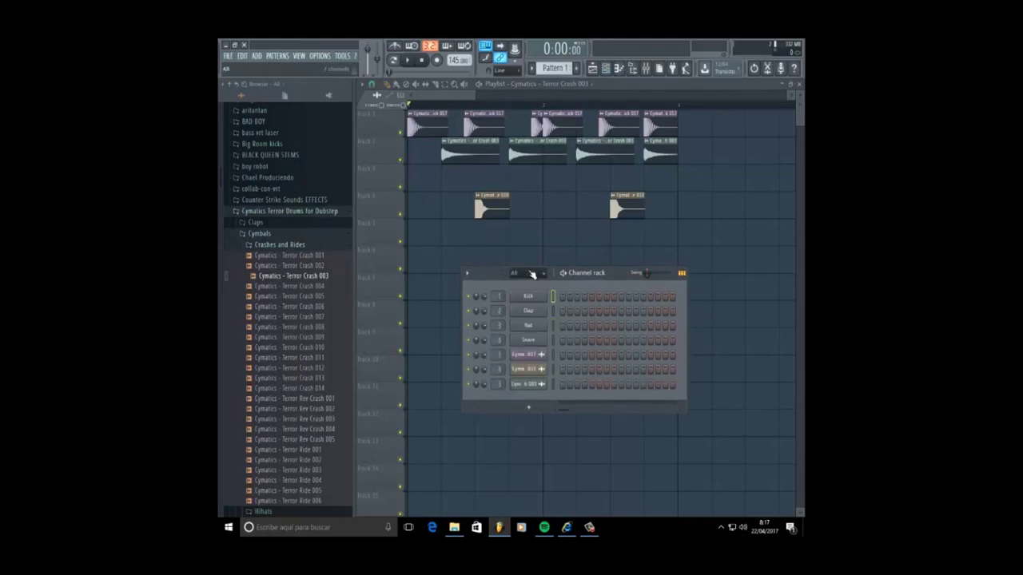
right_click(529, 300)
mouse_move(592, 365)
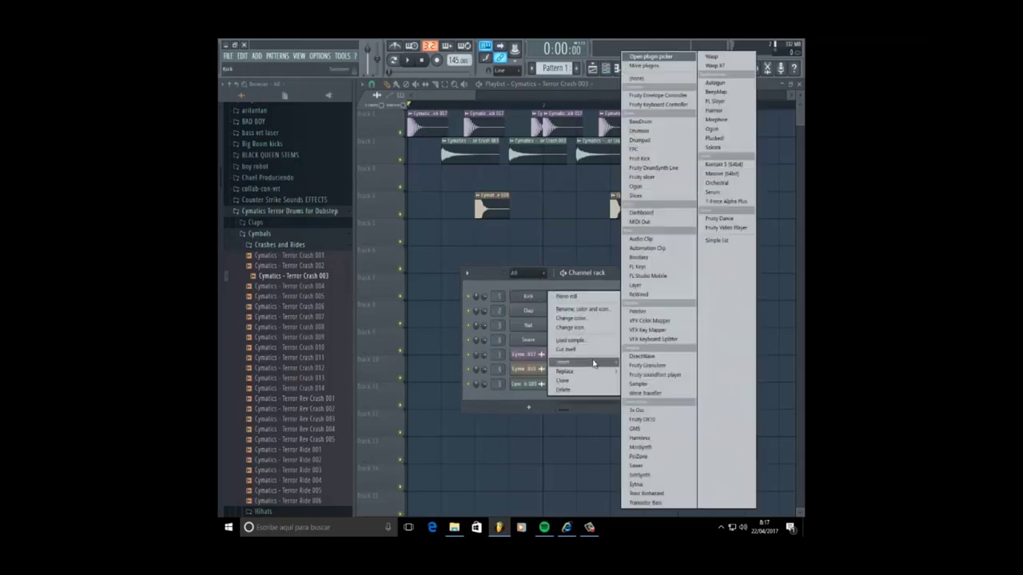
left_click(637, 410)
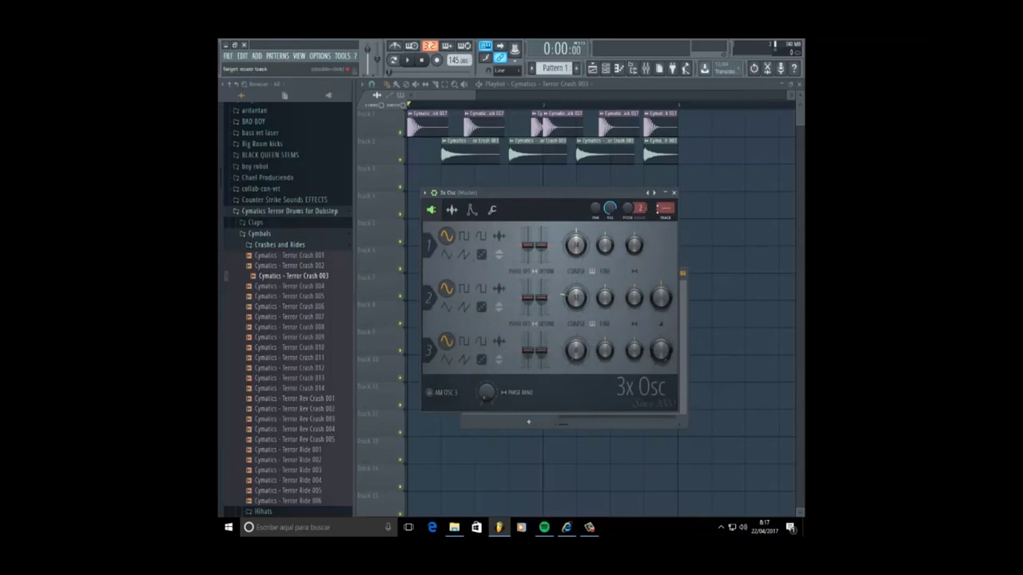
Route the 3x Osc to mixer track 10 with its fader at about 63%, and add a separator before Insert 10
left_click_drag(660, 213, 658, 206)
left_click(648, 68)
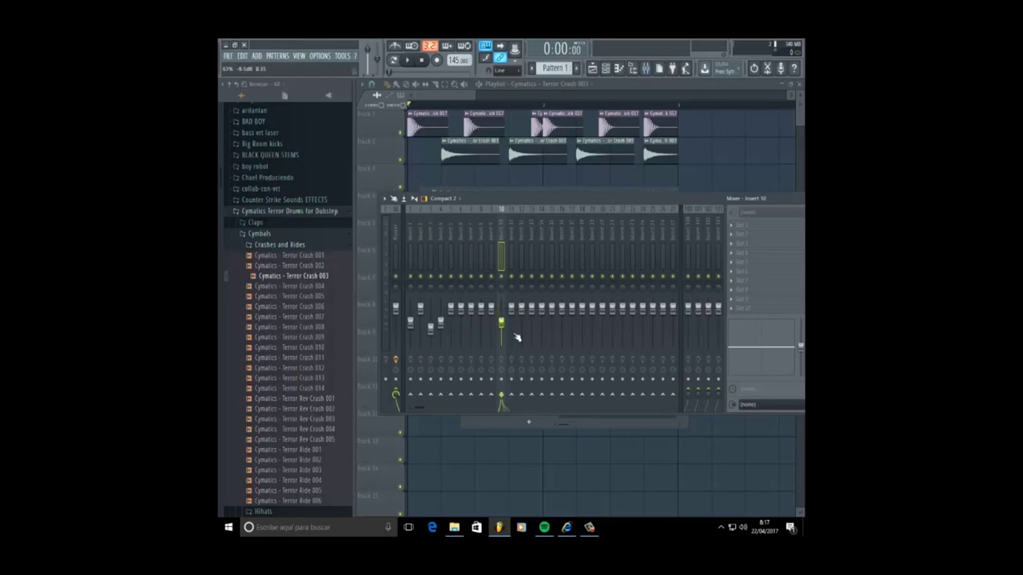
right_click(509, 209)
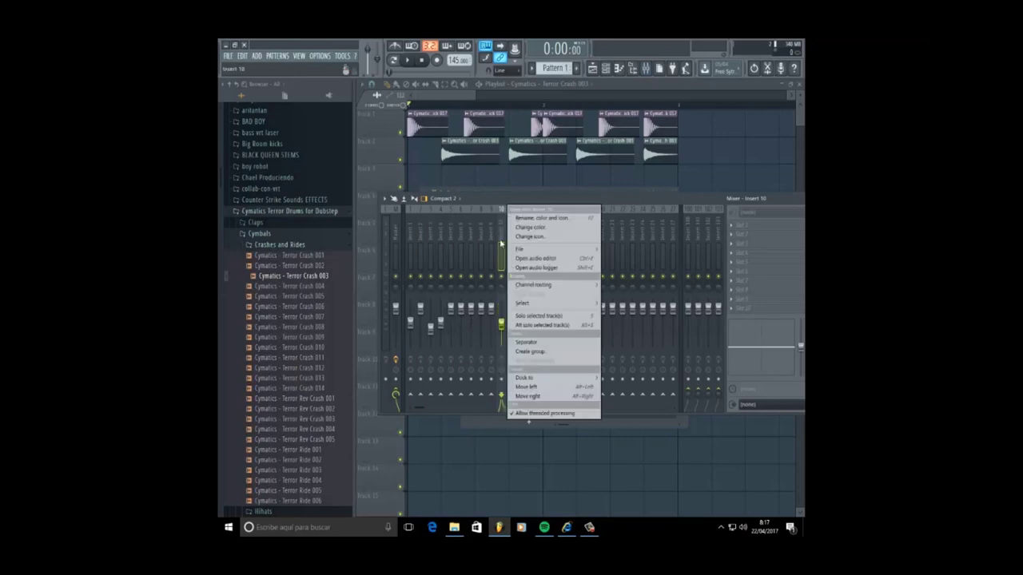
left_click(535, 342)
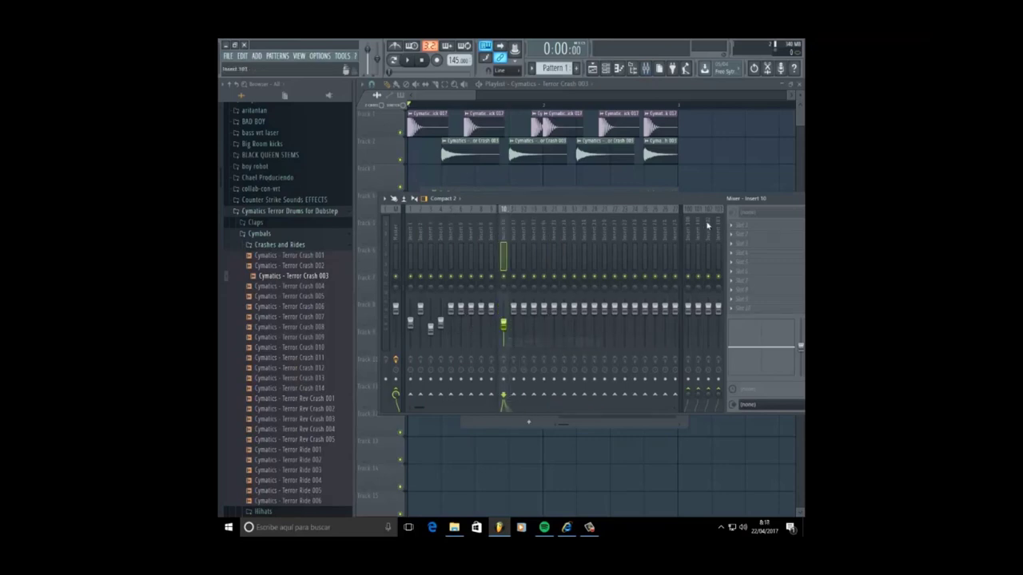
left_click(751, 227)
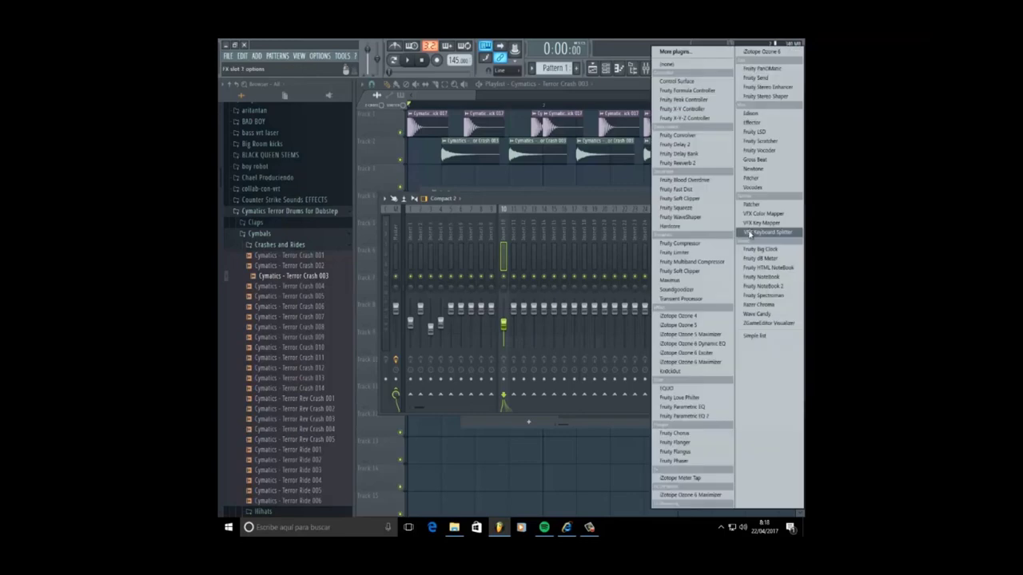
left_click(685, 416)
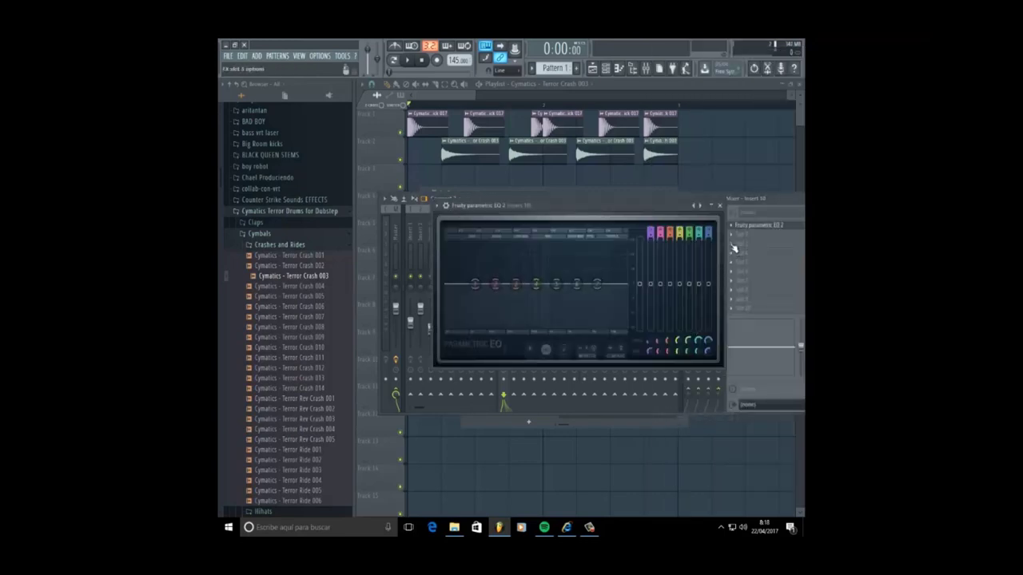
left_click(729, 227)
Load Fruity Blood Overdrive on Insert 10 with PreAmp at about 0.47, and lower the Insert 10 fader to about -16 dB
left_click(724, 237)
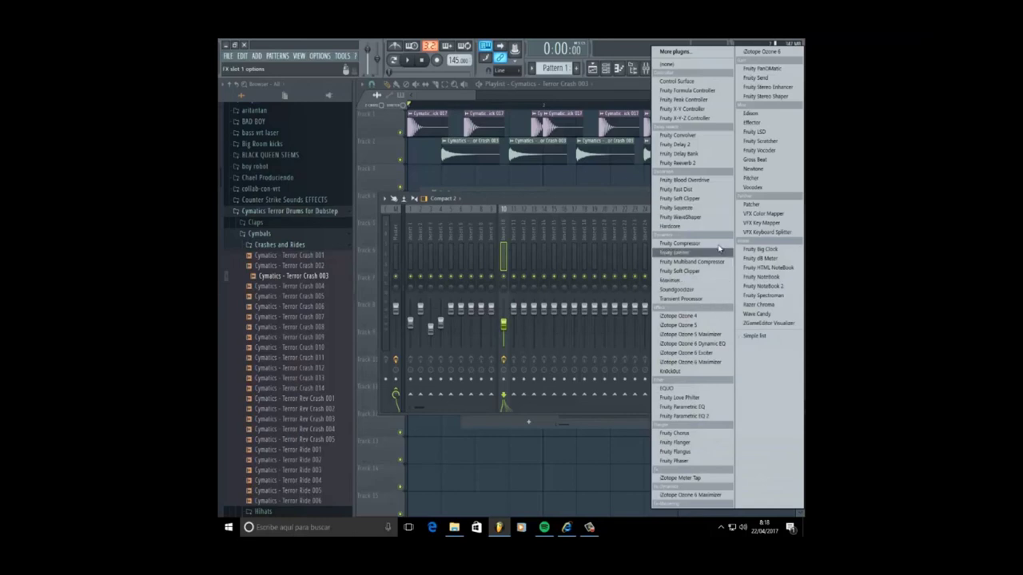
left_click(684, 179)
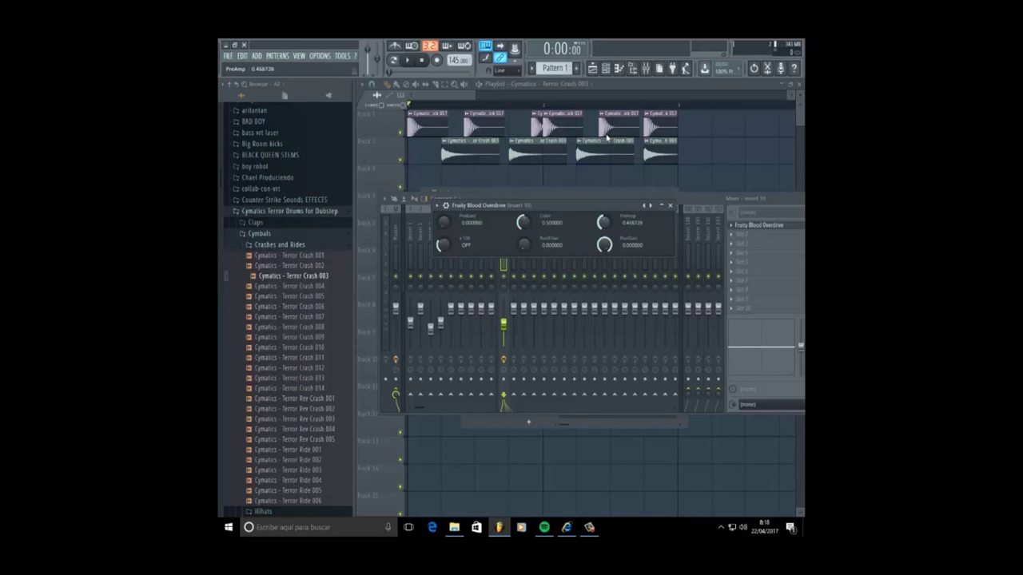
left_click(670, 206)
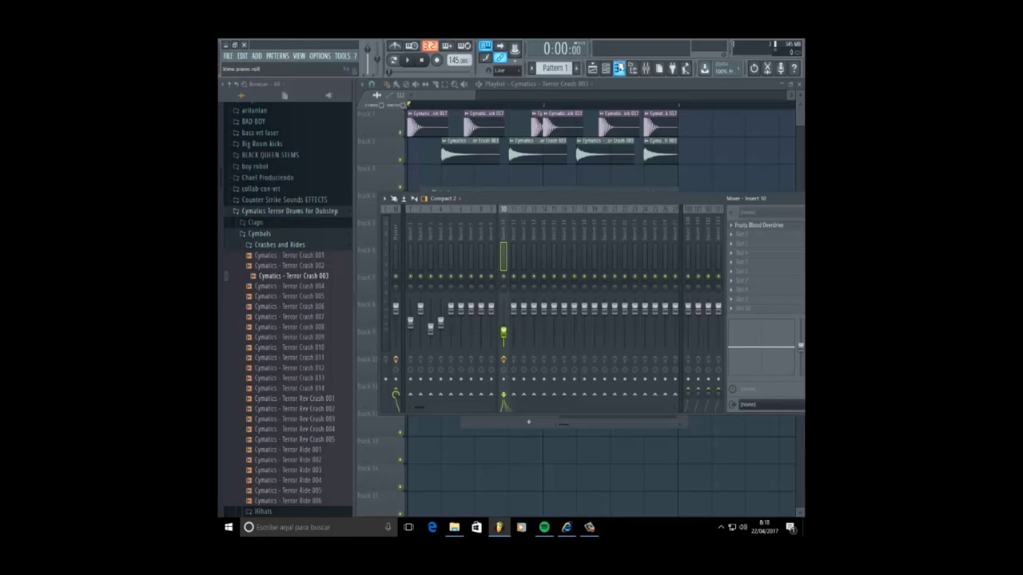
left_click(606, 69)
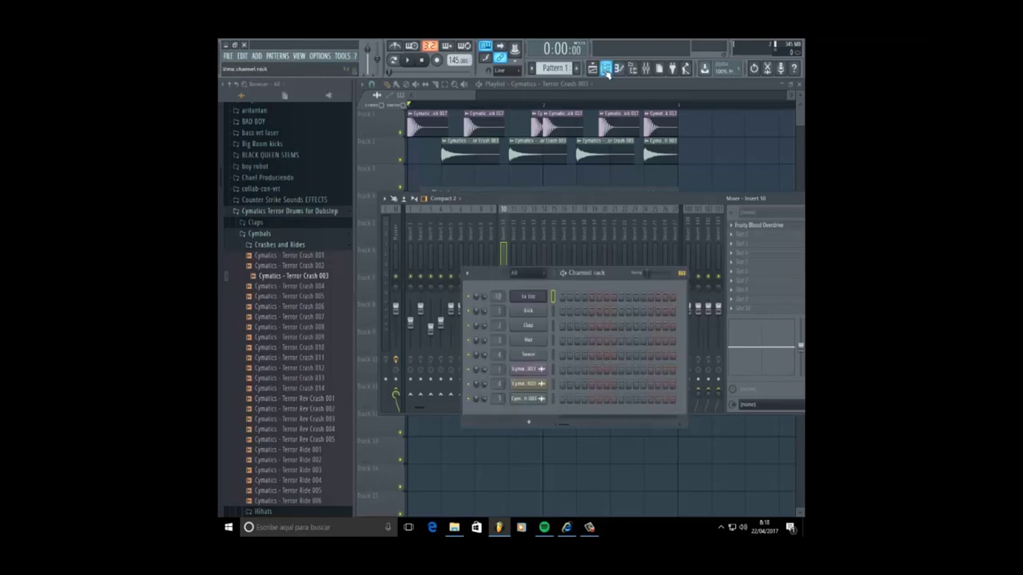
left_click(534, 199)
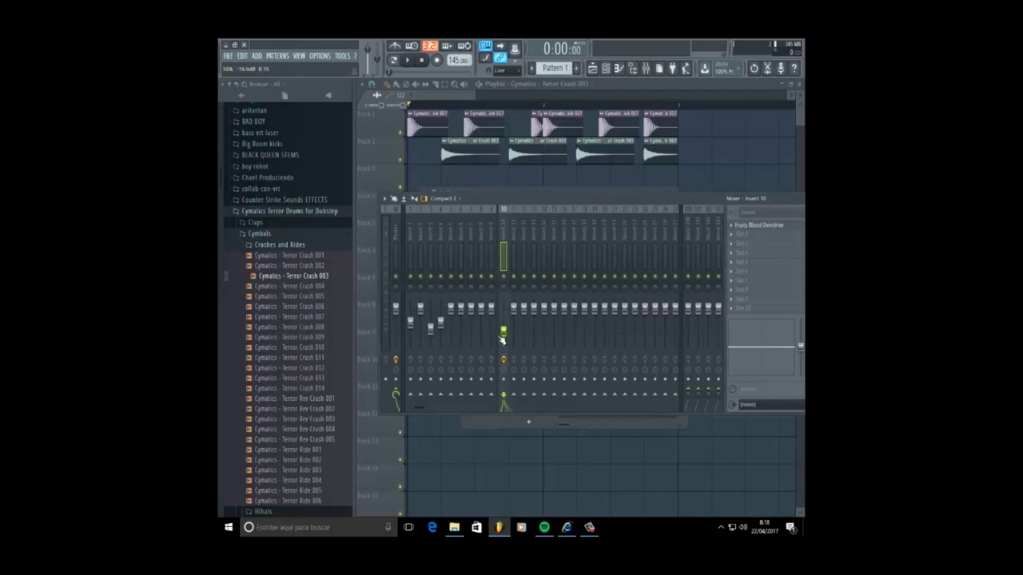
Open the 3x Osc piano roll, audition several keys and check the instrument's oscillator settings
left_click(606, 68)
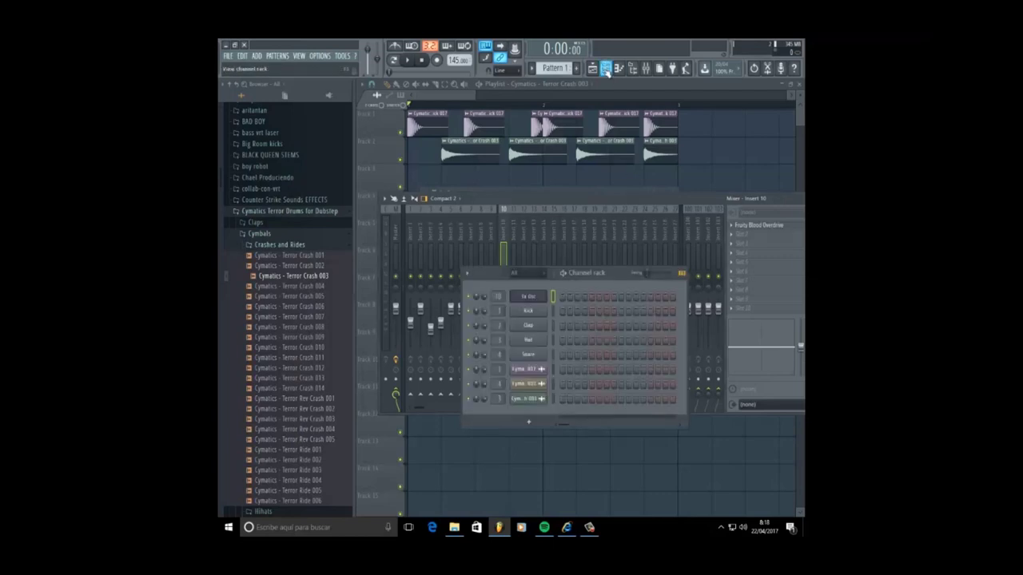
right_click(529, 298)
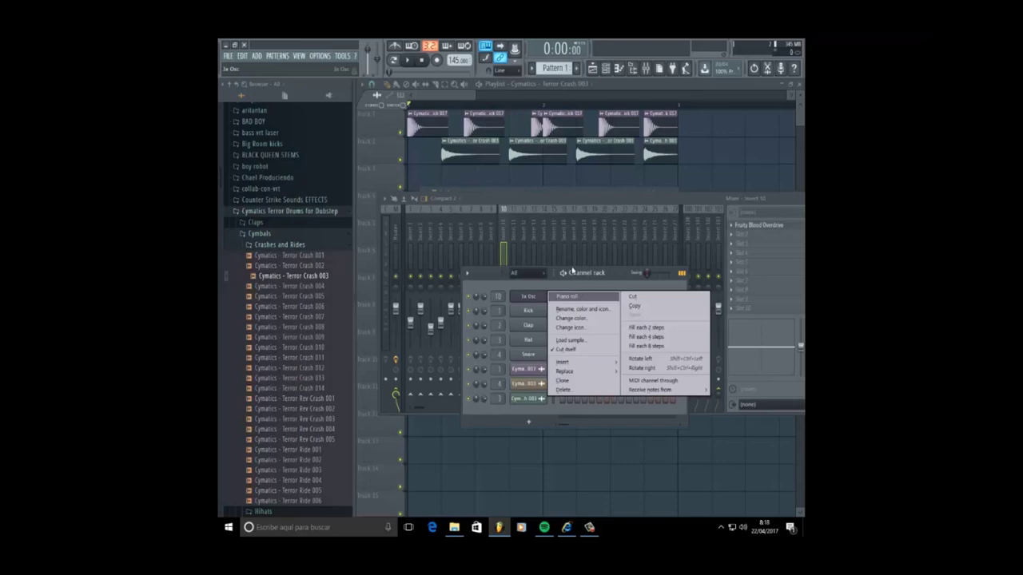
left_click(567, 297)
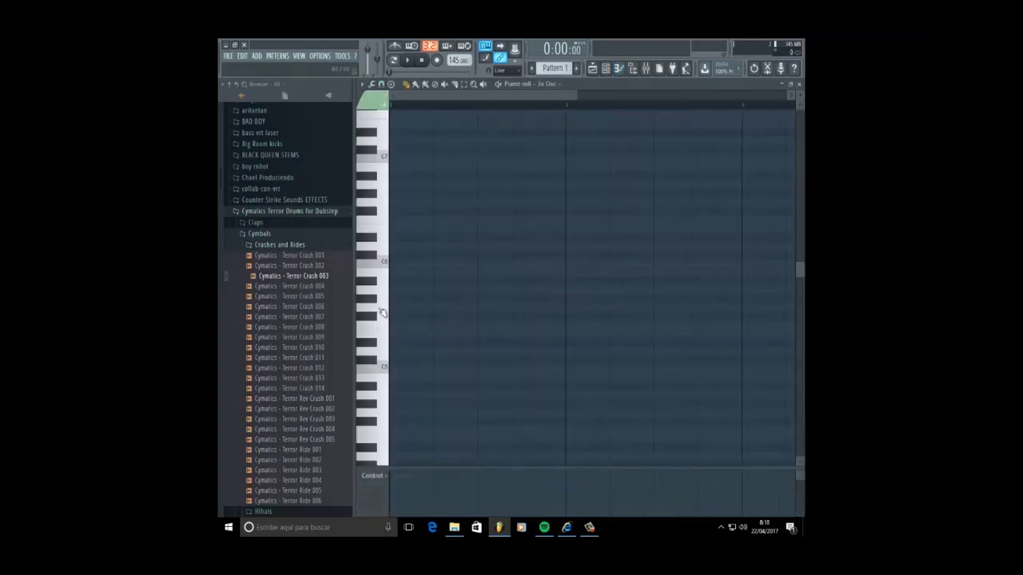
left_click_drag(382, 313, 387, 190)
left_click_drag(374, 348, 372, 469)
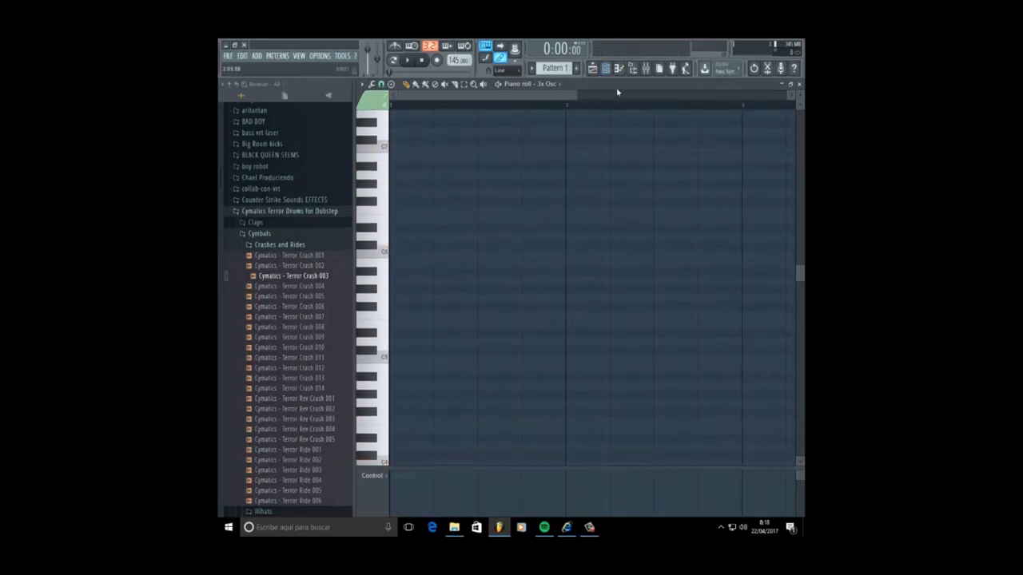
left_click(610, 68)
left_click(531, 298)
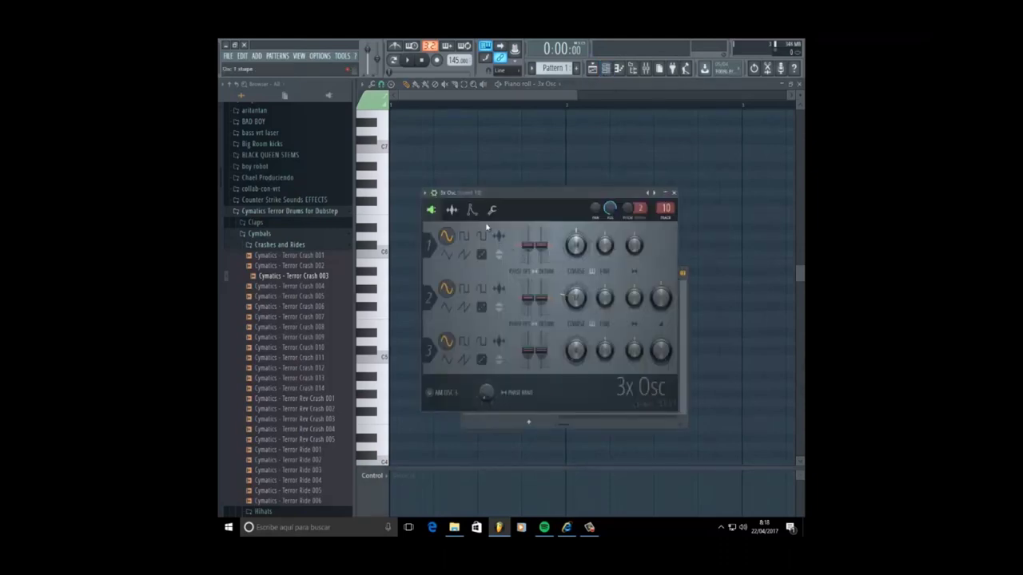
left_click(464, 97)
Draw a long F3 note at the start of bar 1, followed by three short F3 notes
scroll(436, 238, "down", 6)
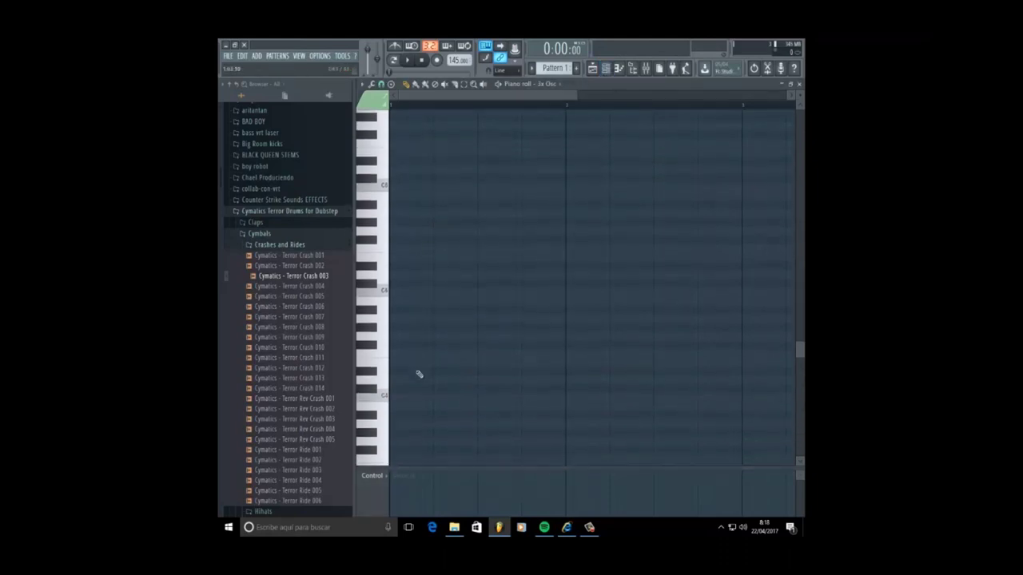
scroll(417, 373, "down", 1)
left_click(396, 345)
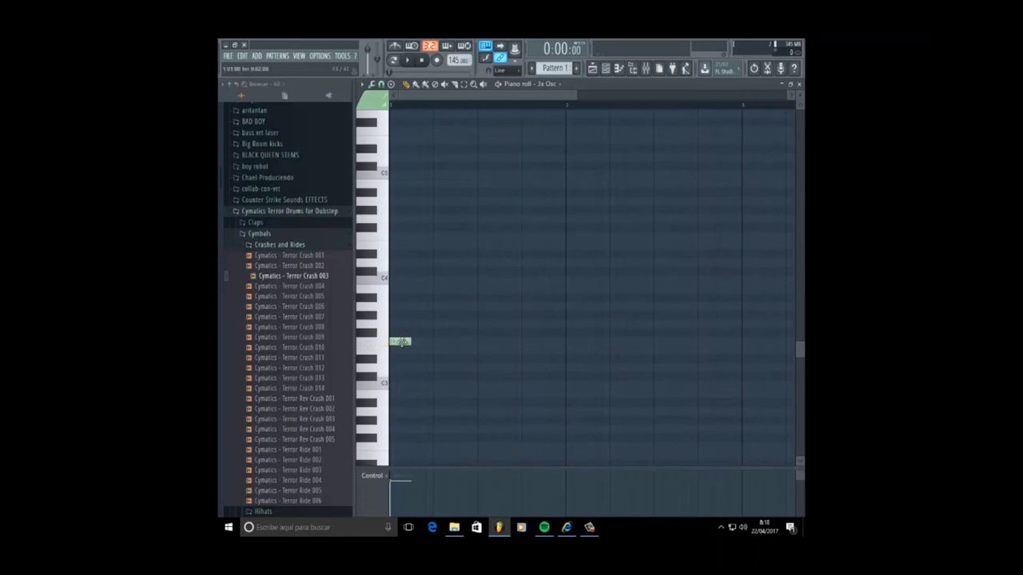
mouse_move(400, 342)
left_mouse_down()
mouse_move(403, 326)
mouse_move(409, 350)
mouse_move(413, 343)
left_mouse_up()
left_click(421, 350)
left_click(437, 344)
left_click(450, 342)
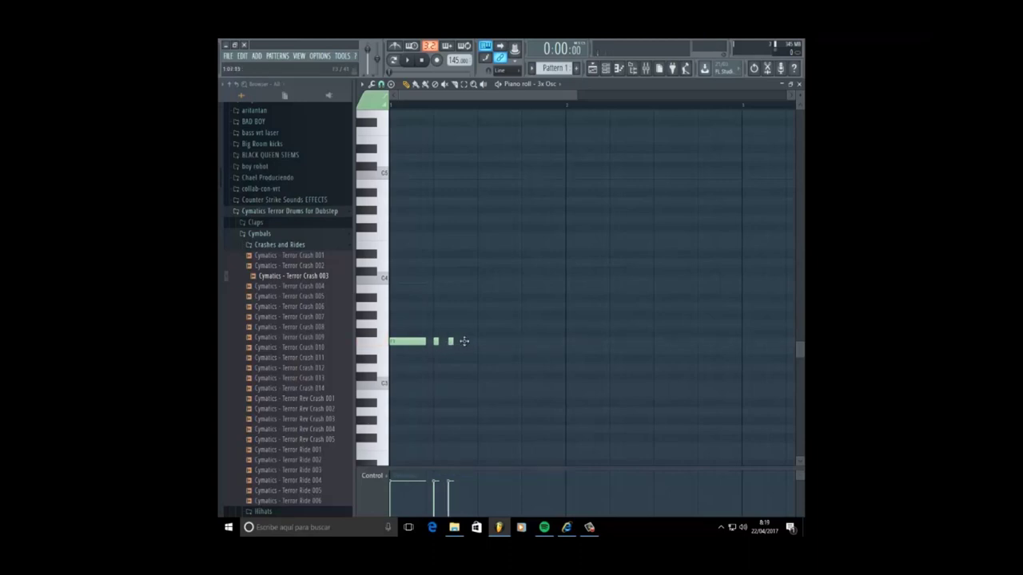
left_click(465, 342)
Add a long E3 note on beat 3 of bar 1 and two short E3 notes after it, deleting the overlapping F3 note
left_click(479, 350)
left_click(469, 343)
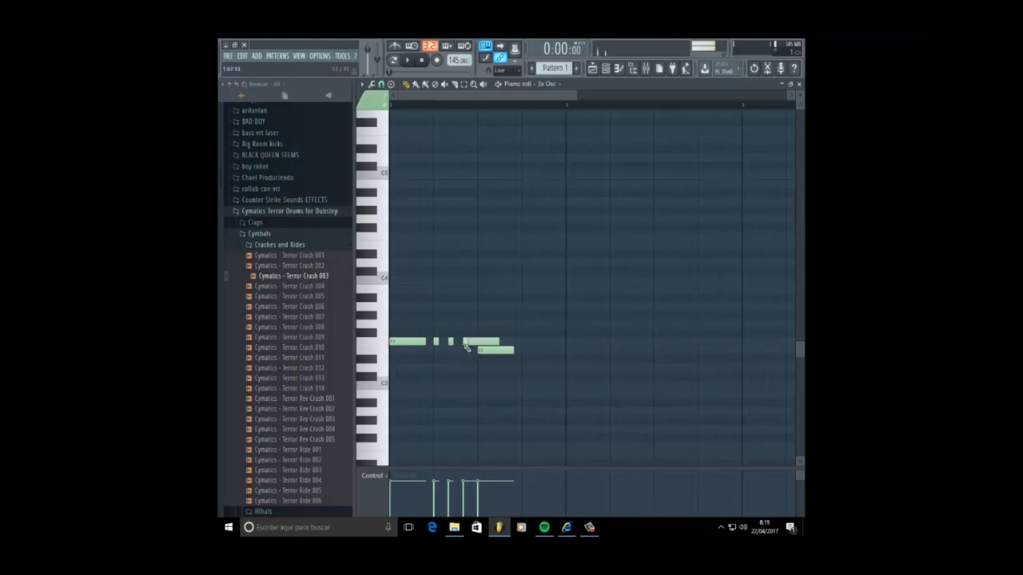
right_click(488, 344)
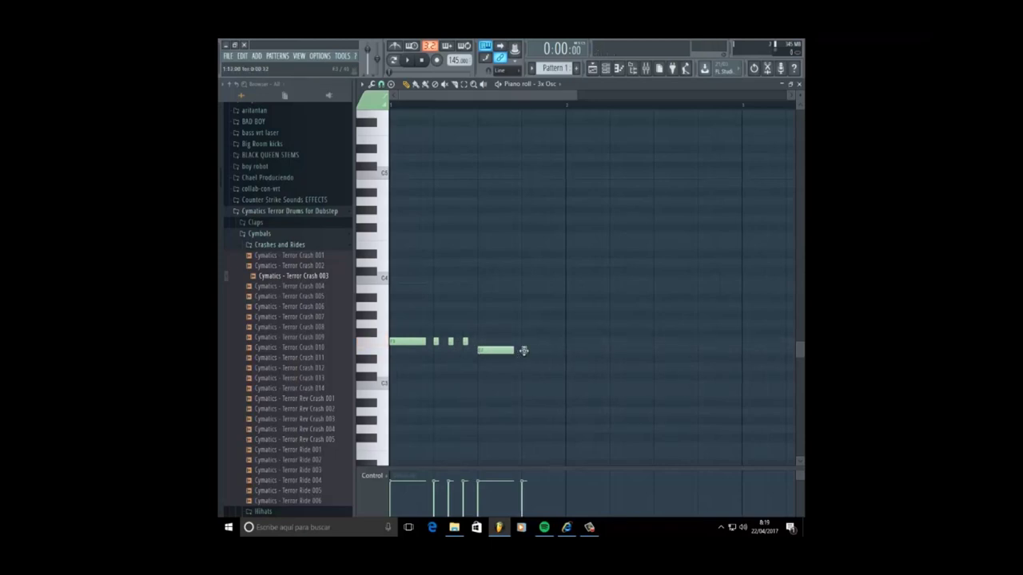
left_click(553, 351)
Fill bar 2 with E3 notes: a long one and three short ones, then a long one on beat 3 and two short ones
left_click(567, 351)
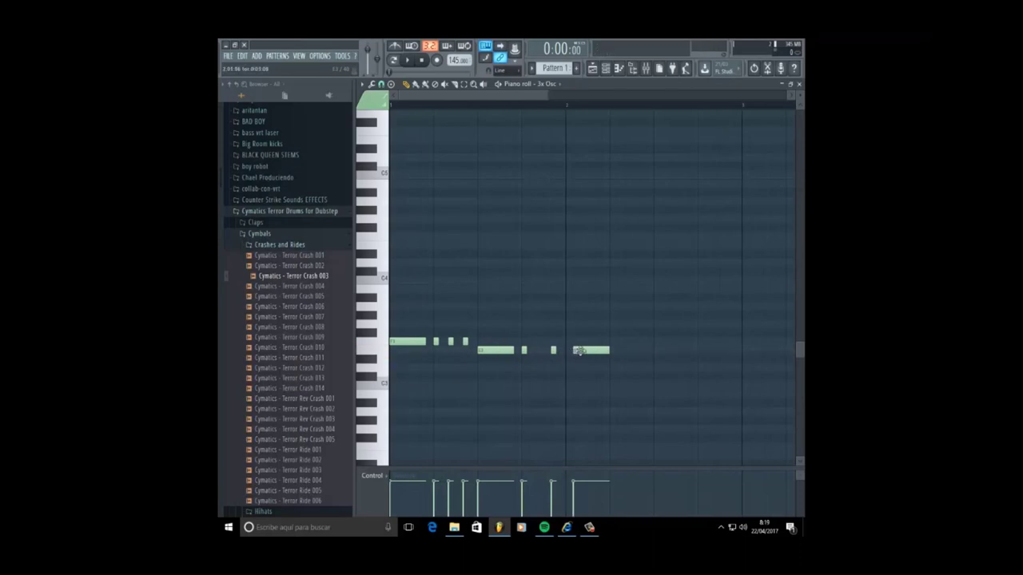
left_click(627, 351)
left_click(641, 350)
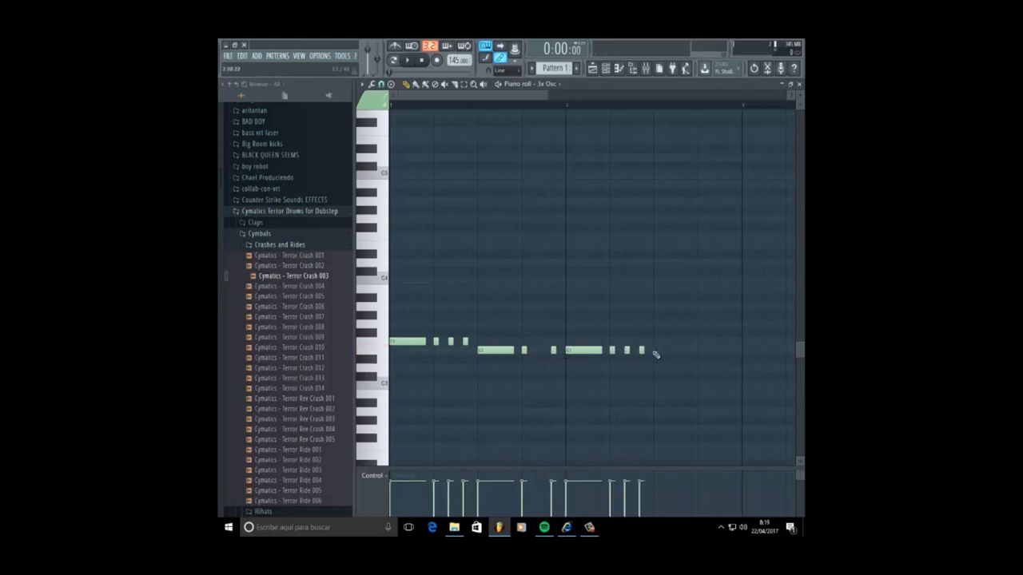
left_click(656, 350)
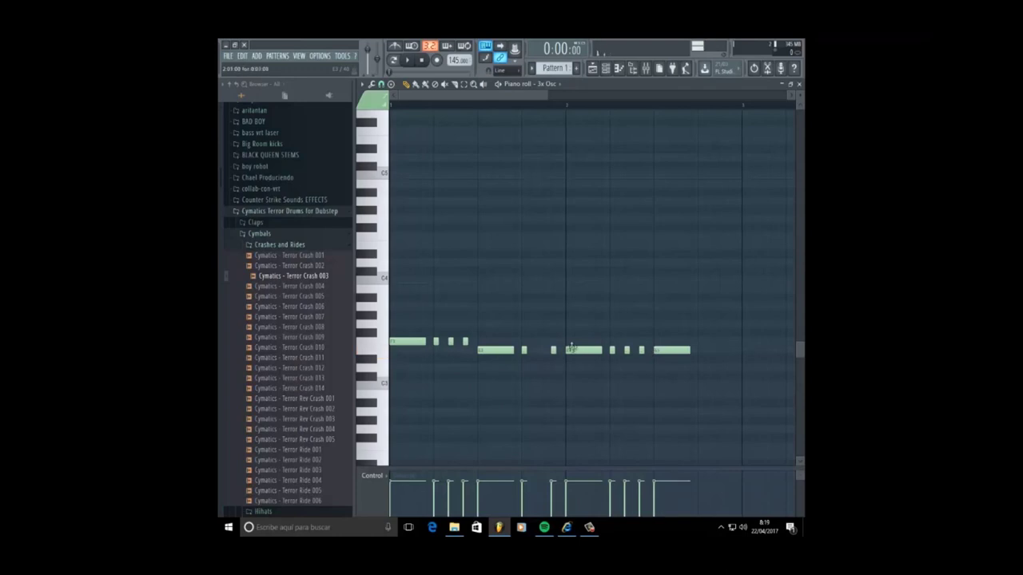
left_click(700, 350)
left_click(722, 351)
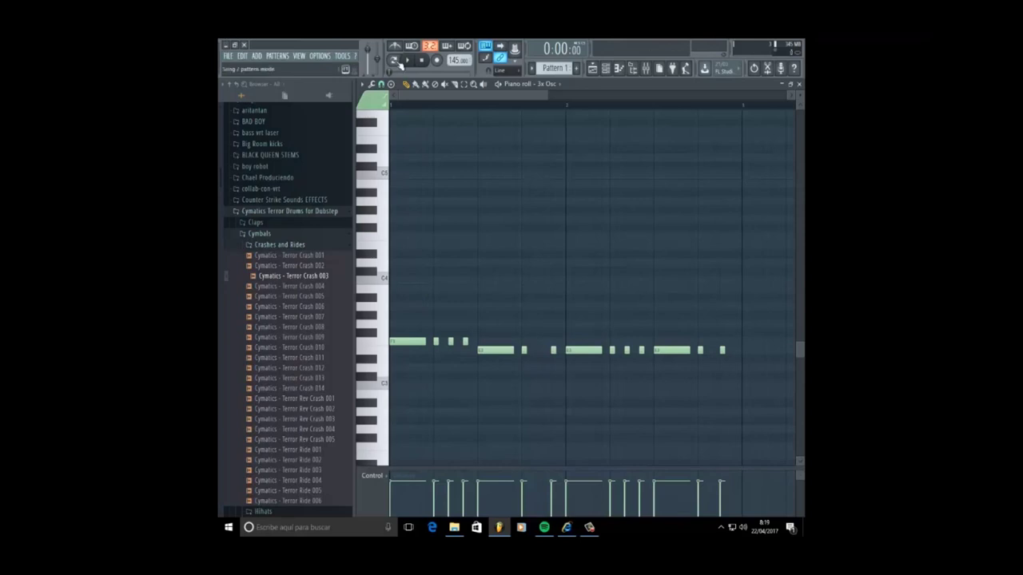
Play the pattern in a loop, move the last short E3 note slightly later in bar 2, and stop playback
key("space")
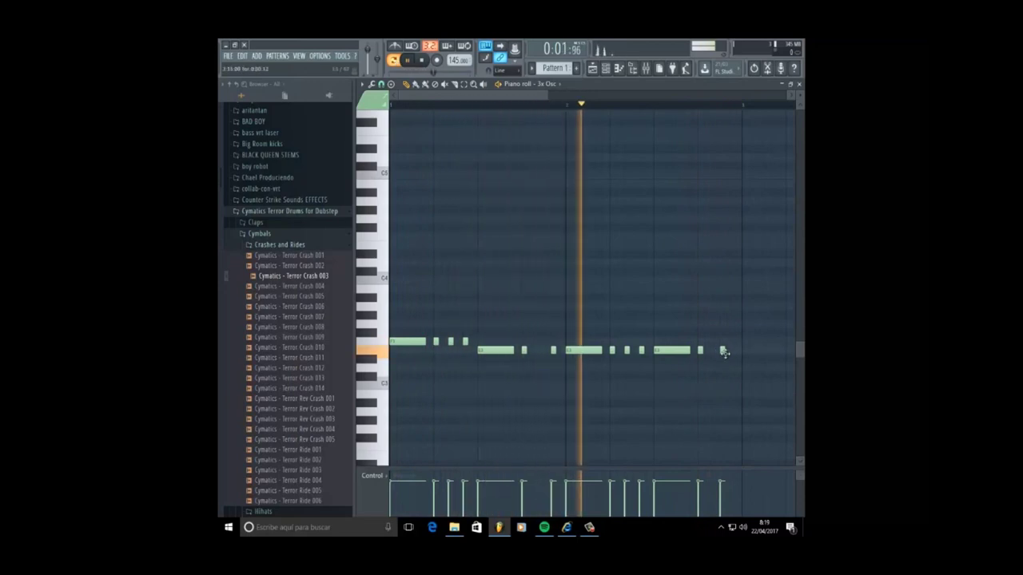
left_click_drag(724, 352, 729, 353)
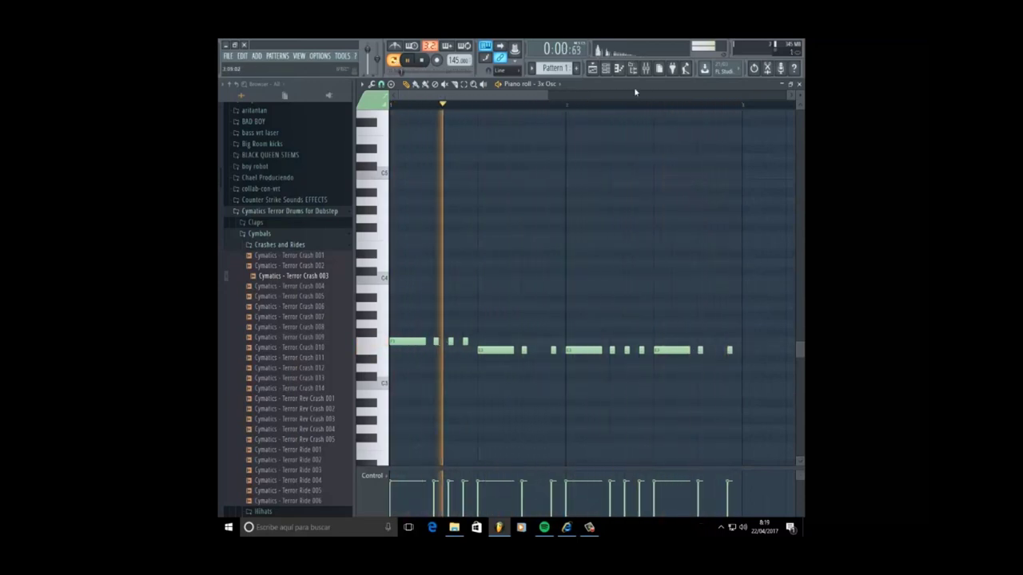
left_click(606, 69)
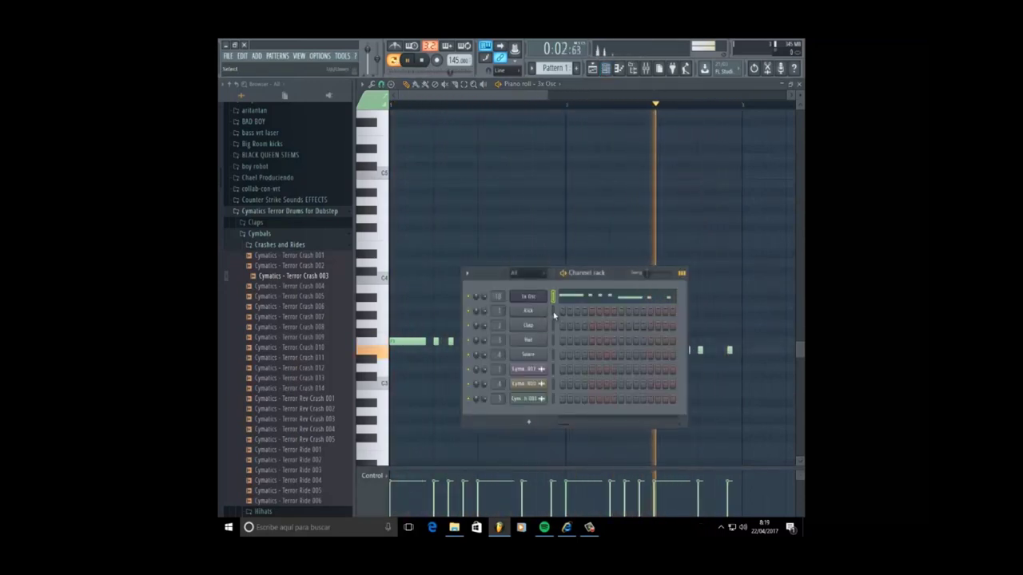
key("space")
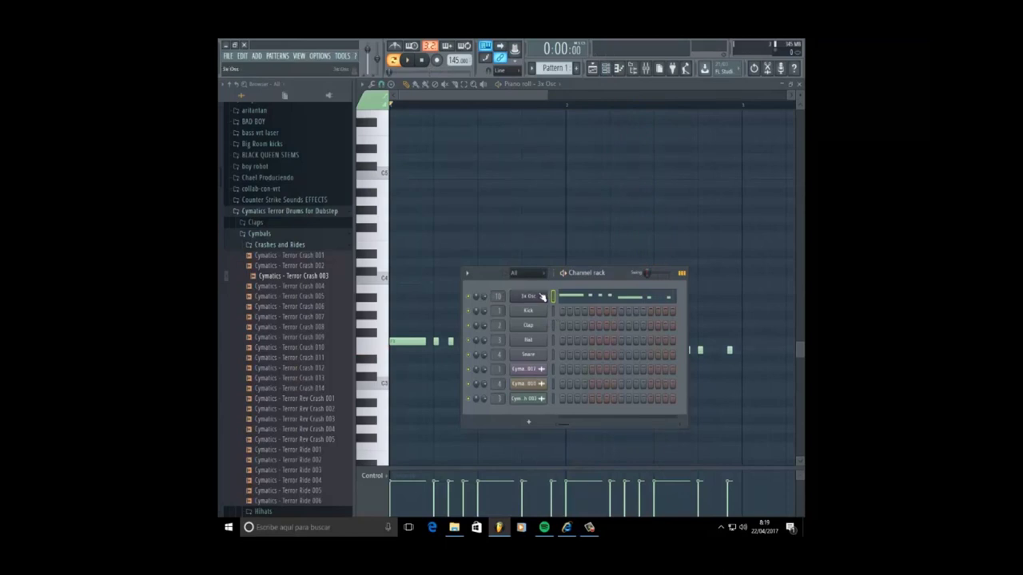
Enable the 3x Osc volume envelope with minimal attack, decay and release and maximum hold while the pattern plays, then stop playback
left_click(532, 293)
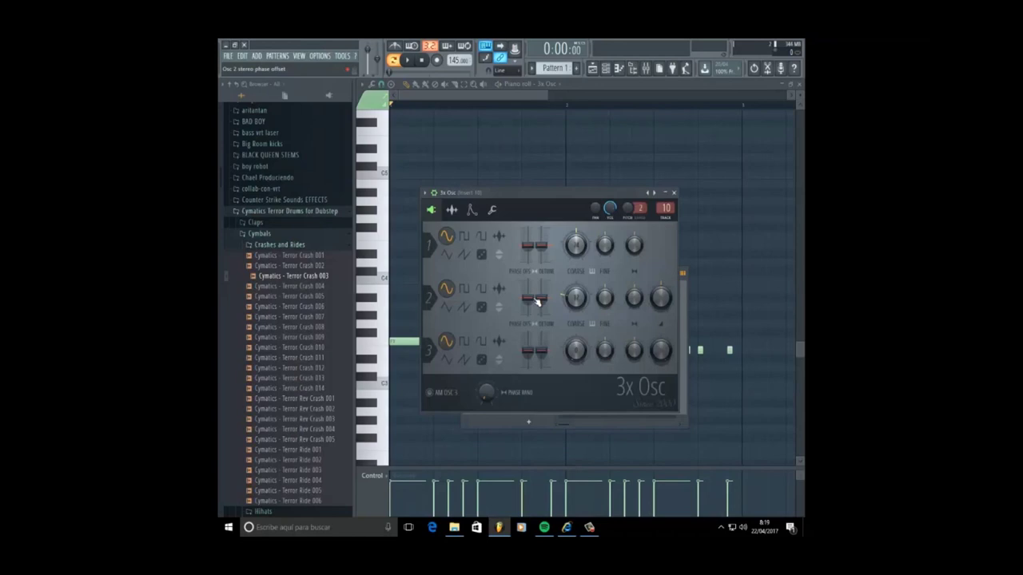
left_click(471, 210)
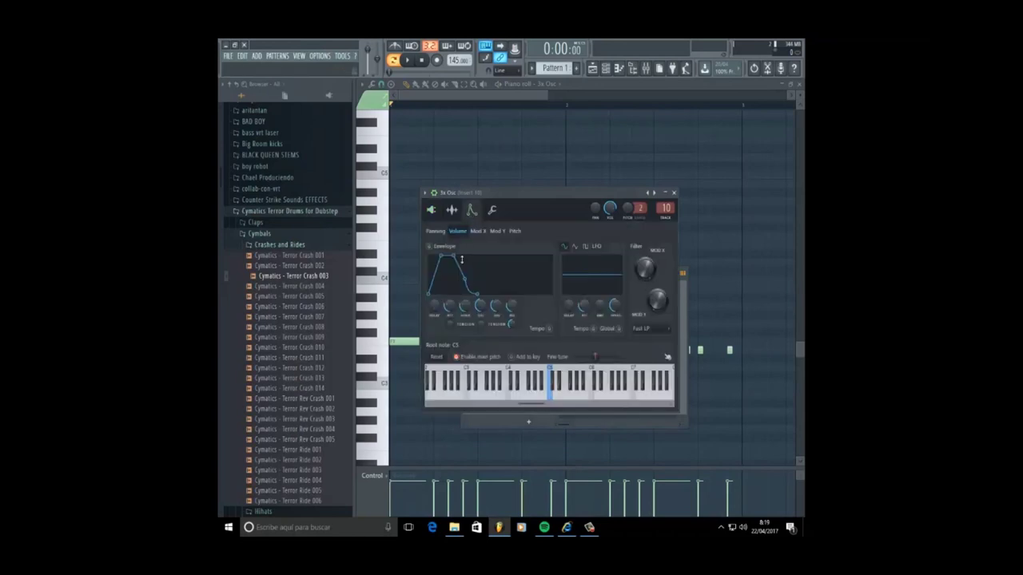
left_click(414, 63)
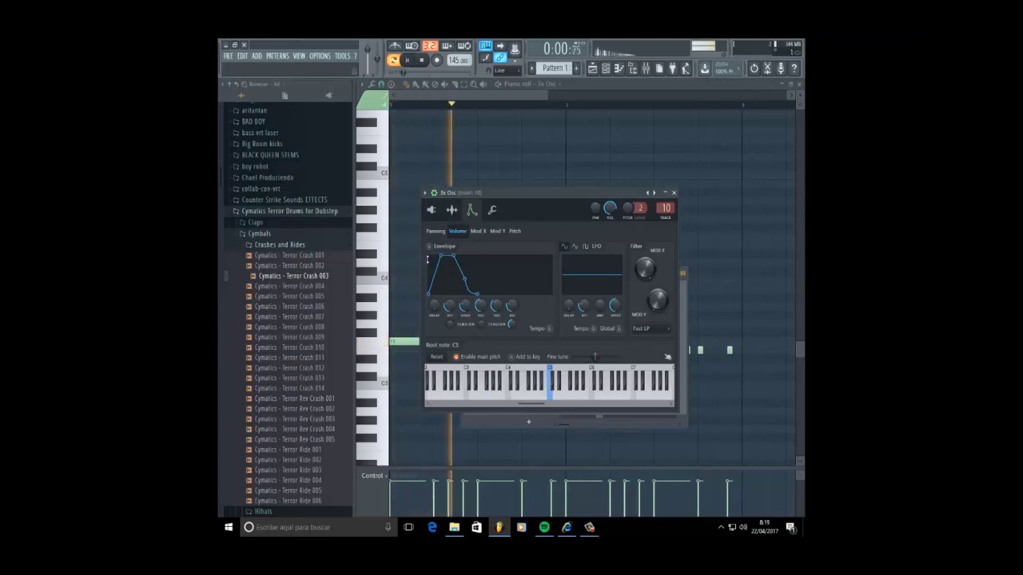
left_click_drag(456, 314, 513, 338)
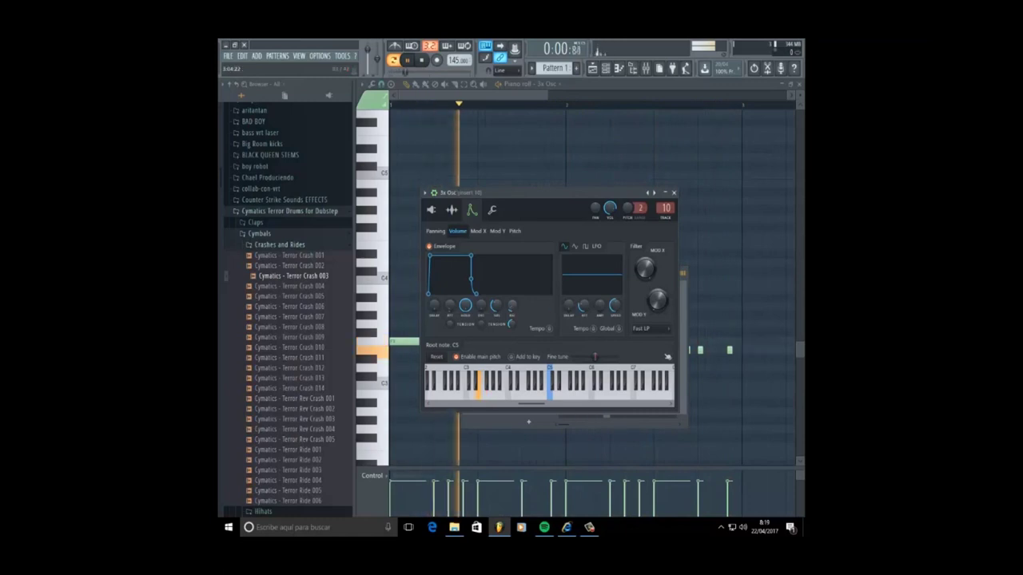
left_click(674, 193)
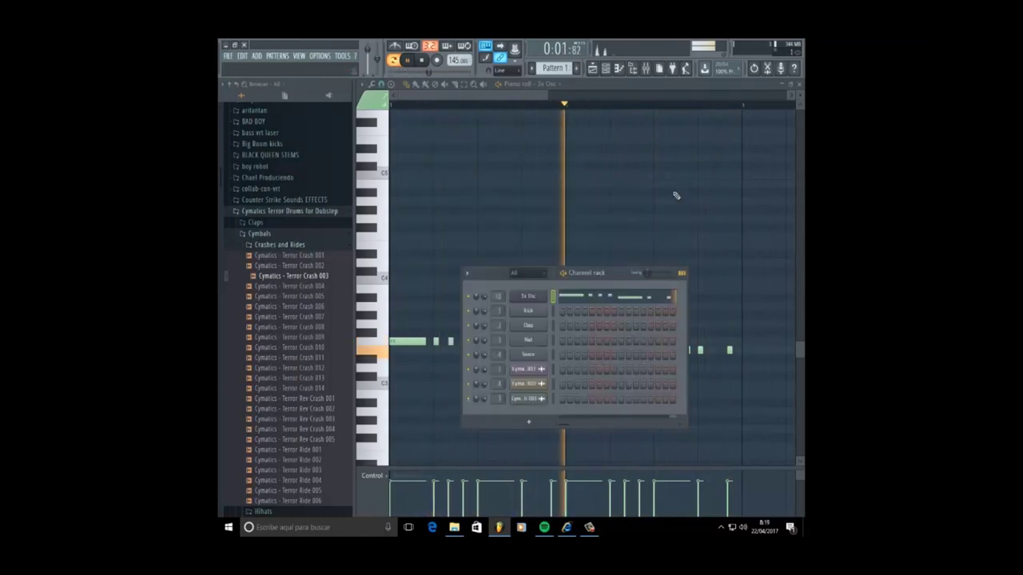
left_click(605, 70)
left_click(606, 69)
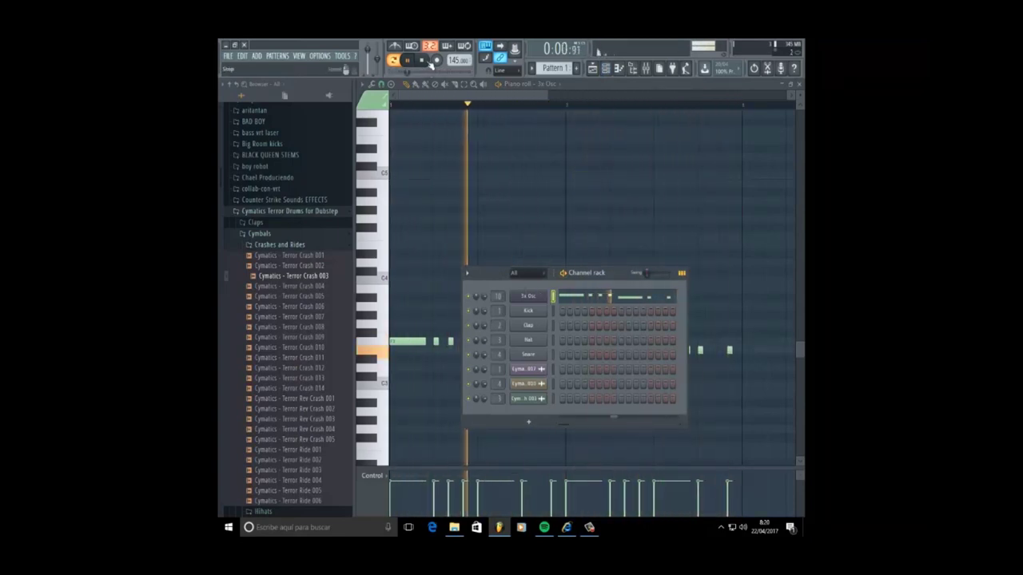
key("space")
Copy the 3x Osc notes and place Pattern 1 at the start of playlist track 6, removing the crash clip from track 5
right_click(543, 300)
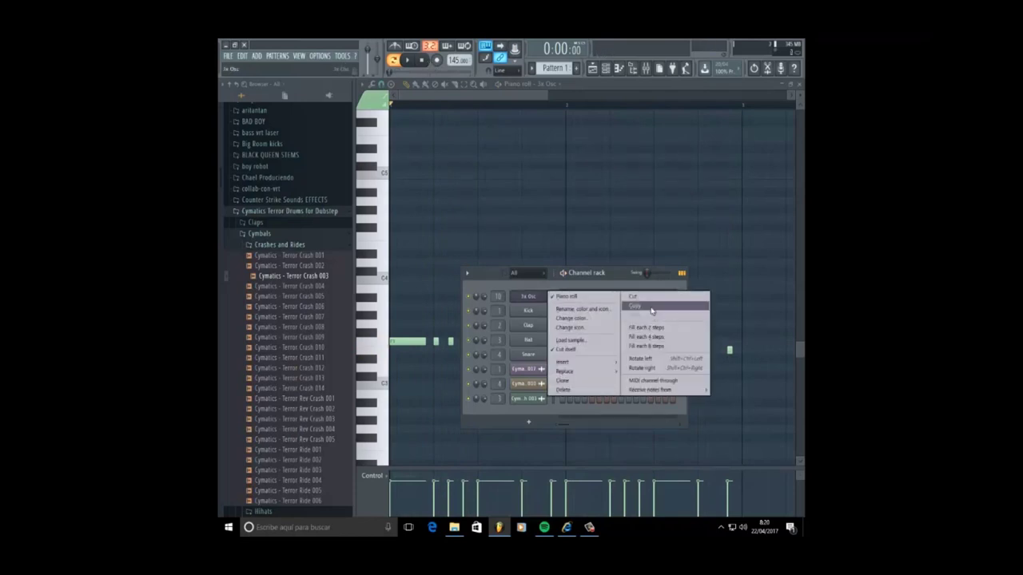
left_click(652, 310)
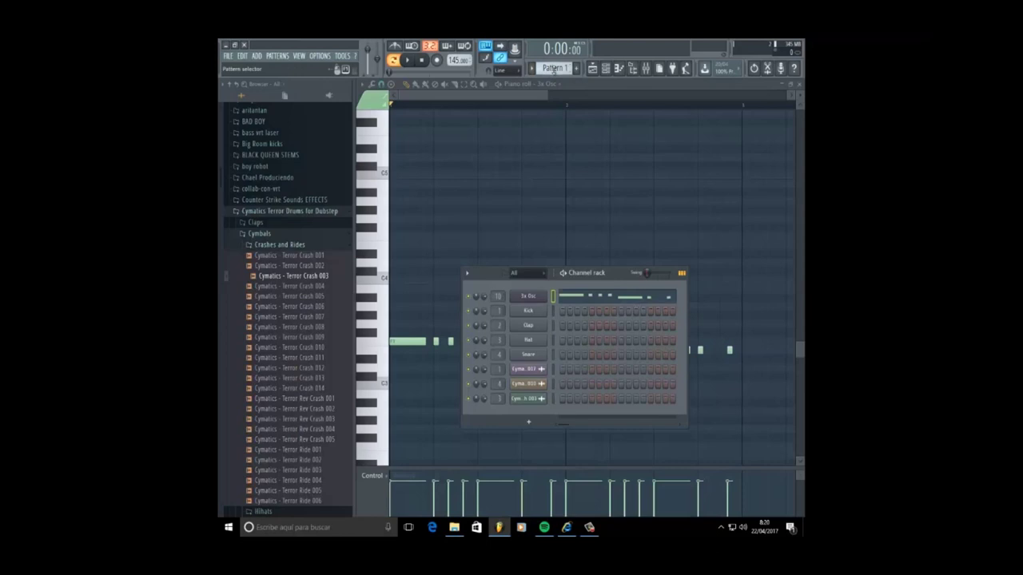
left_click(800, 84)
left_click(472, 97)
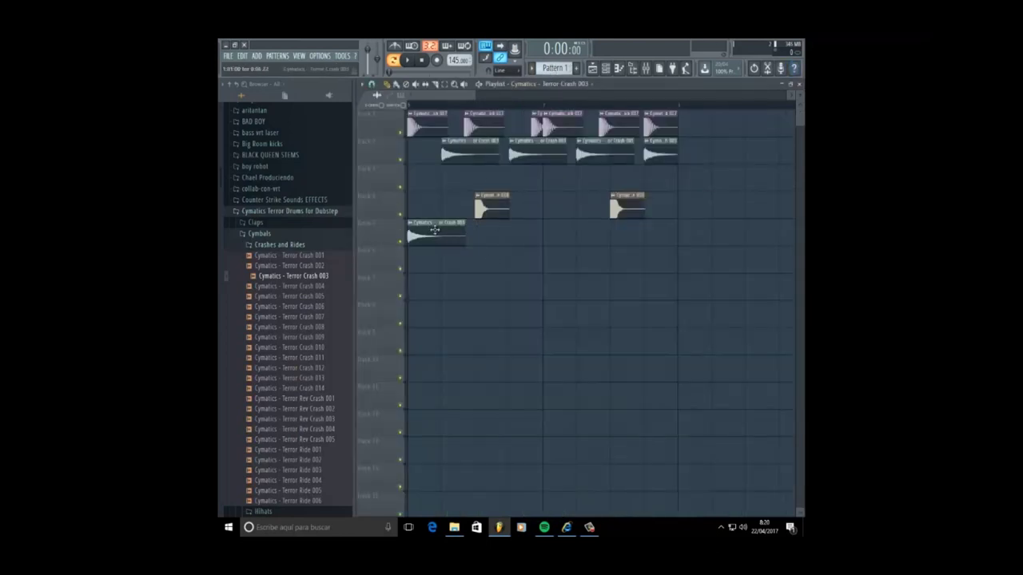
left_click(564, 65)
left_click_drag(471, 242, 412, 240)
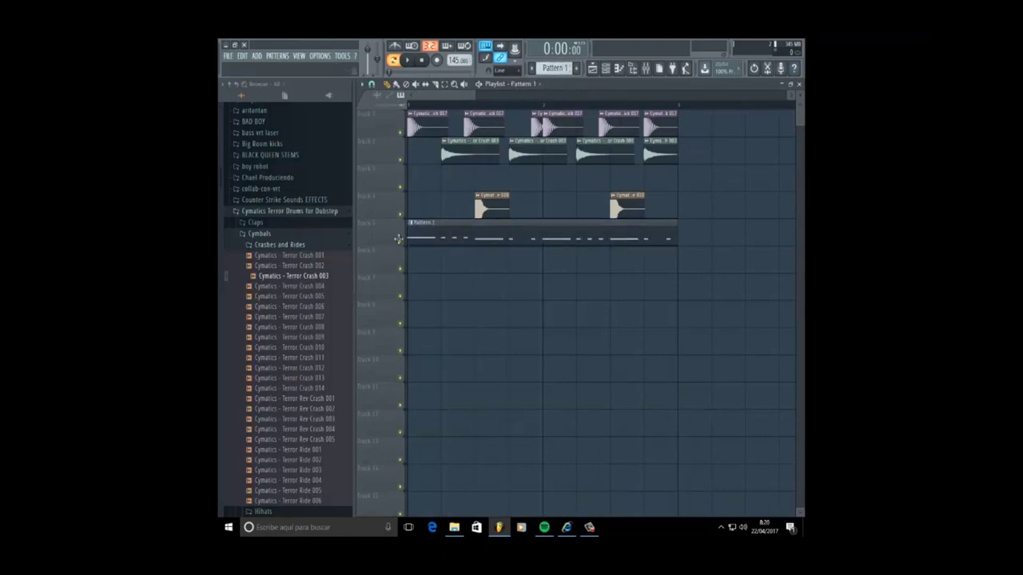
left_click_drag(498, 243, 499, 269)
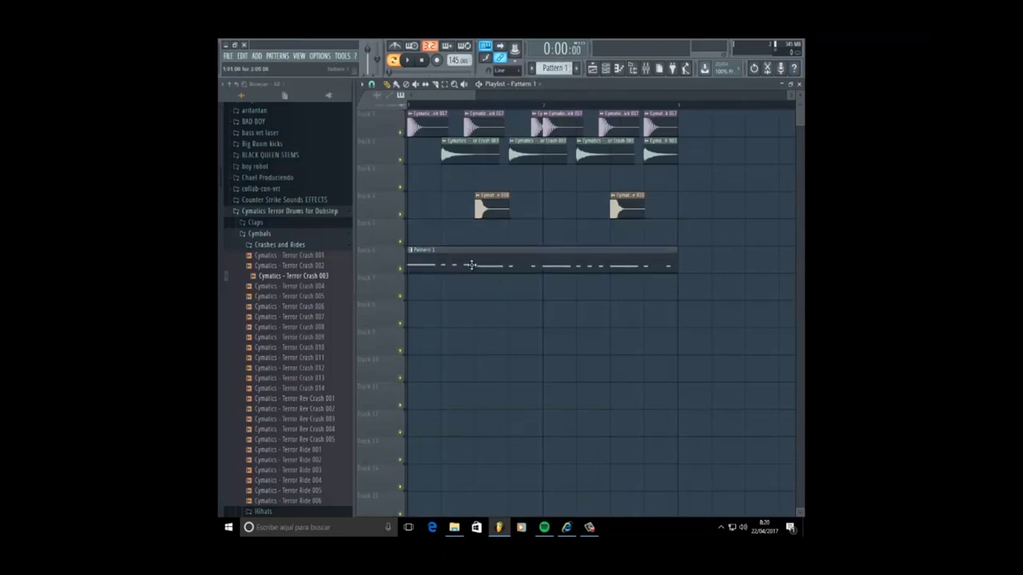
Play the song, lower the Insert 10 fader to about -18 dB and check the 3x Osc volume envelope
key("space")
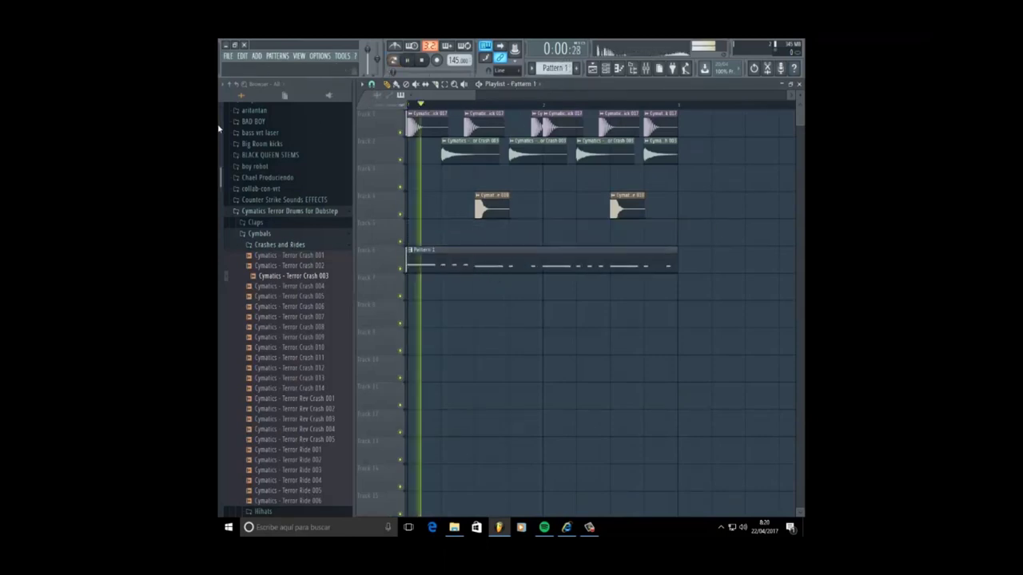
left_click(646, 69)
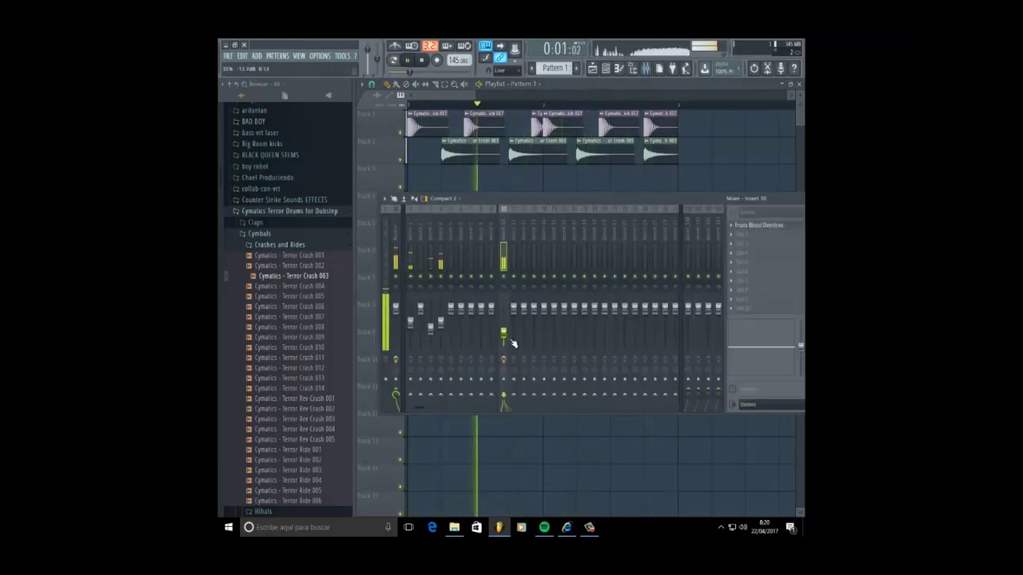
key("F6")
left_click(529, 297)
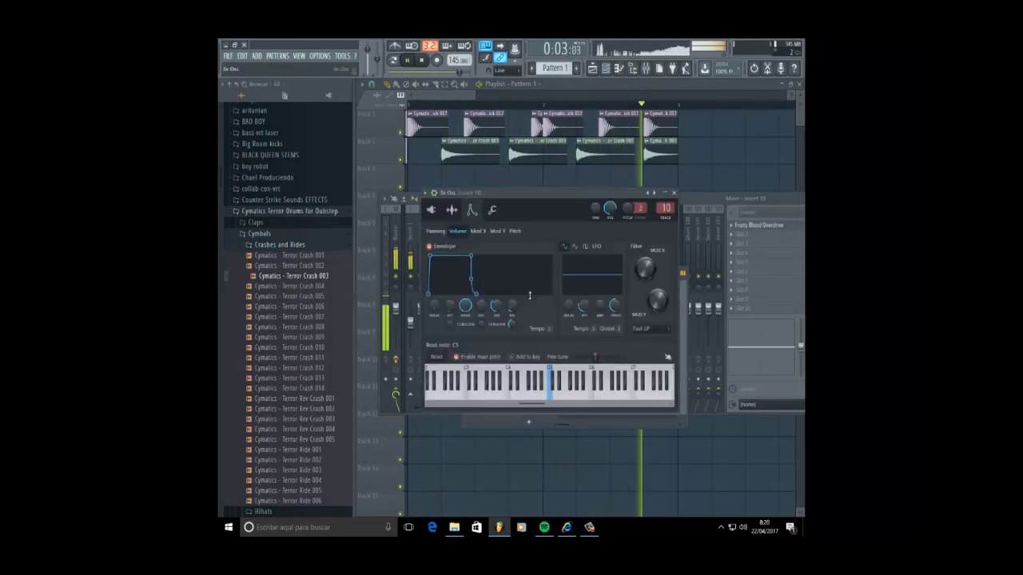
left_click(692, 201)
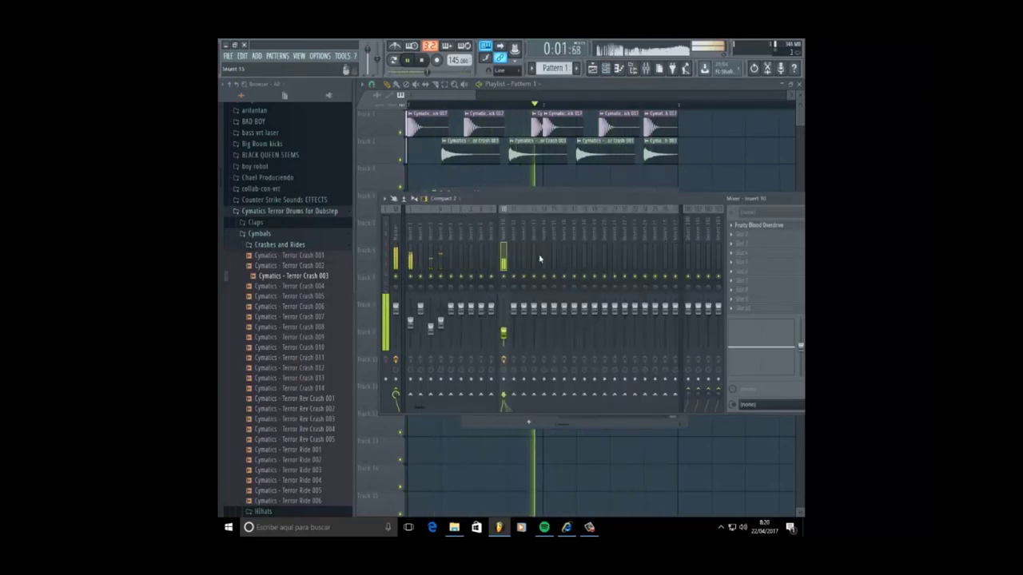
Play the song with the 3x Osc notes open, check the channel's volume envelope, and stop playback
left_click(512, 153)
double_click(509, 258)
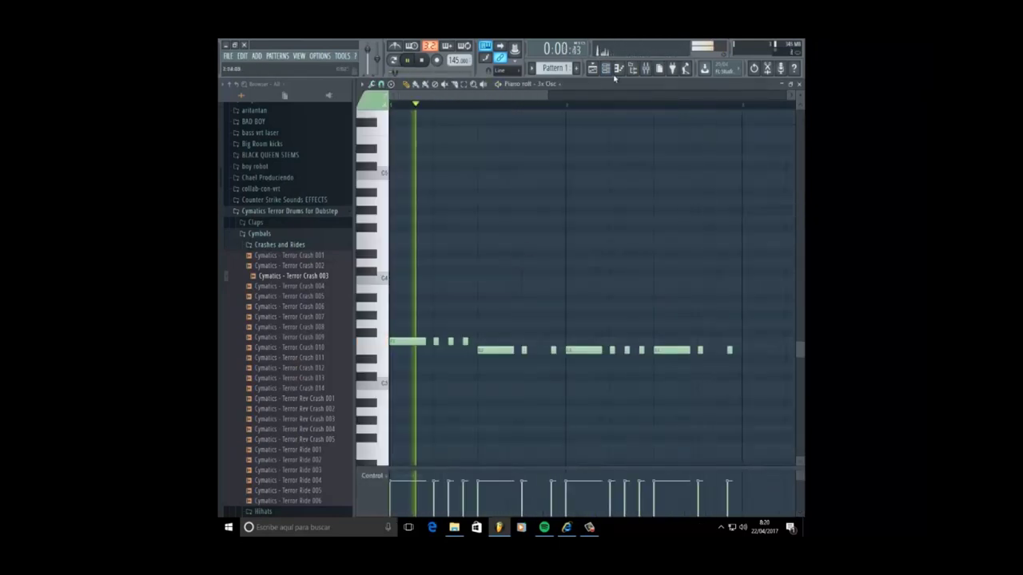
key("F6")
left_click(529, 298)
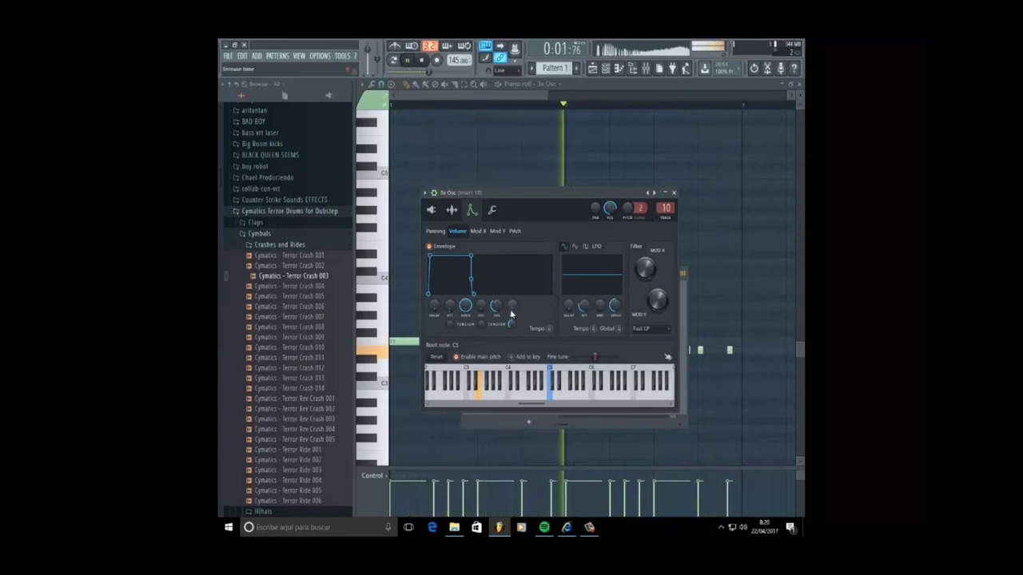
left_click(674, 192)
key("space")
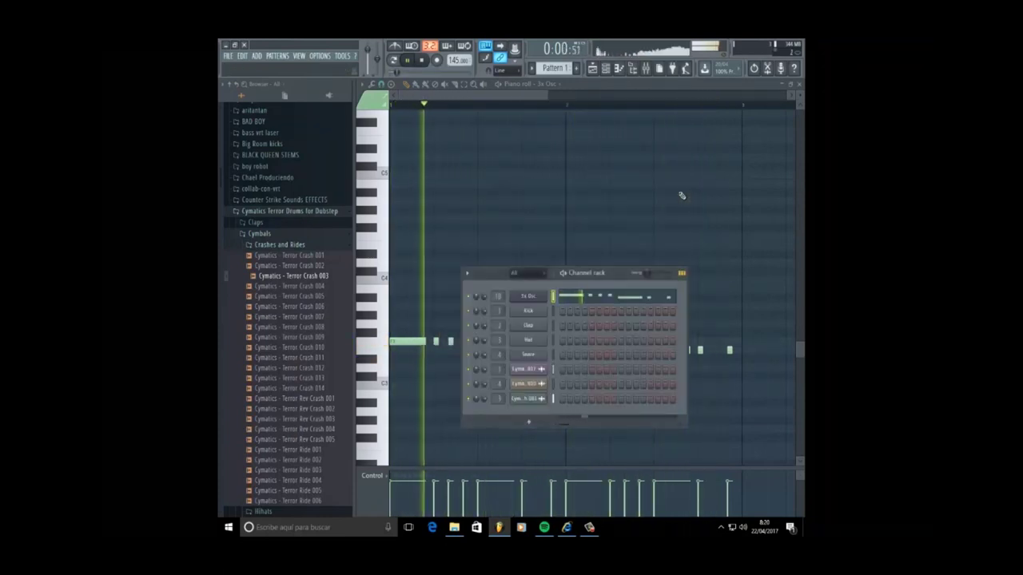
key("space")
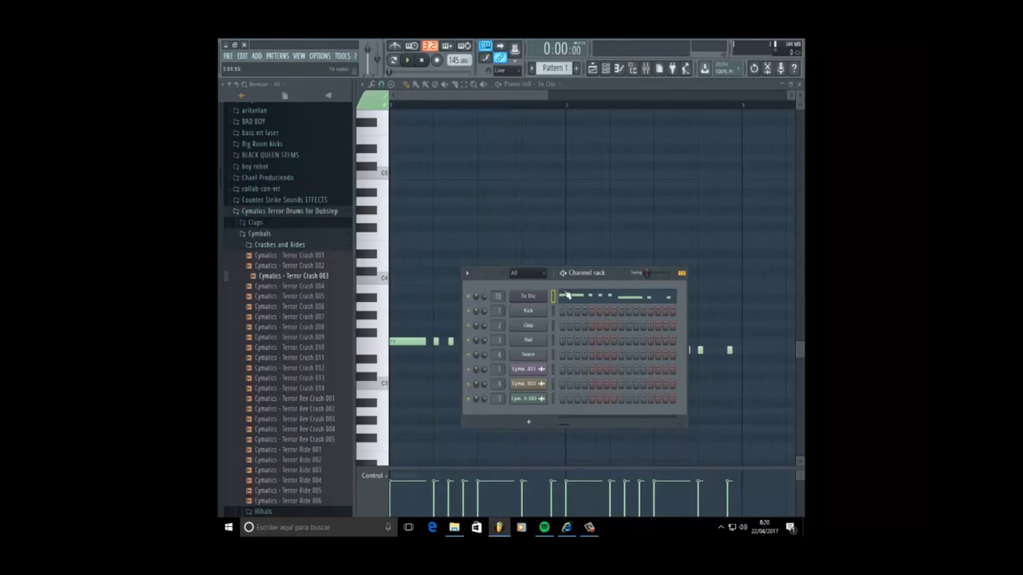
Play the 3x Osc notes in pattern mode, return to the playlist and stop playback
left_click(407, 61)
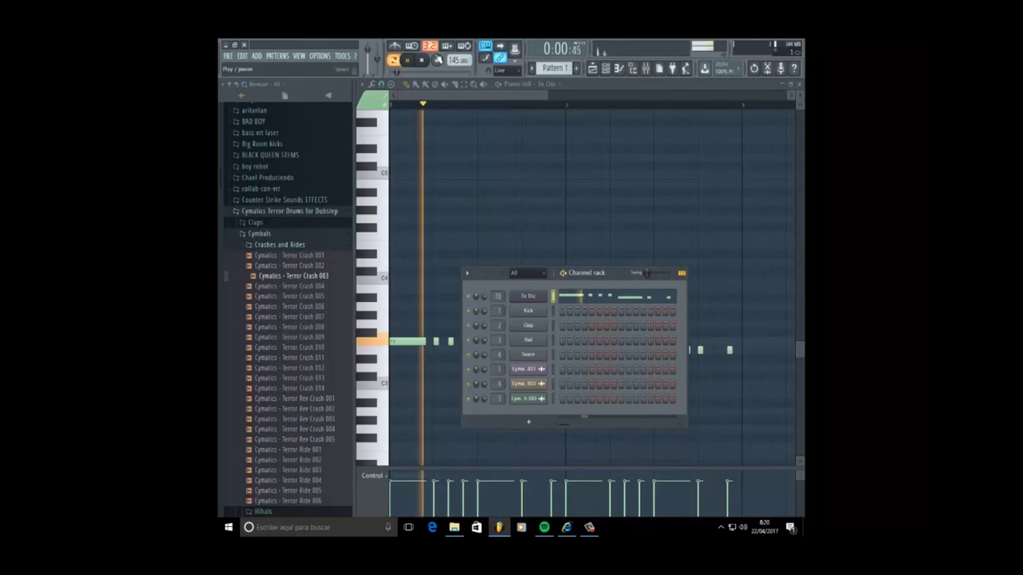
left_click(800, 85)
key("space")
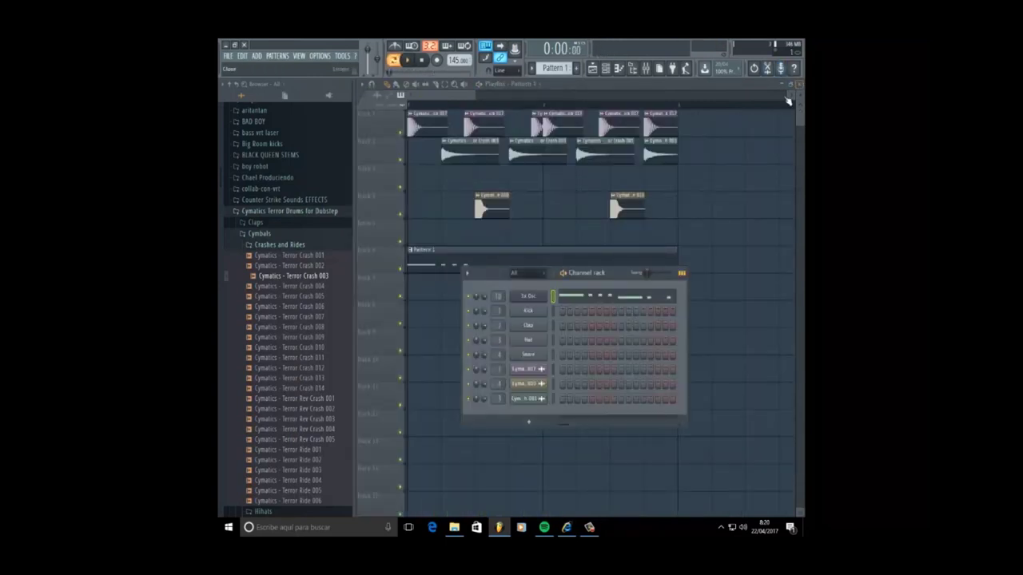
Copy the 3x Osc notes of Pattern 1 and switch to the empty Pattern 6
key("F6")
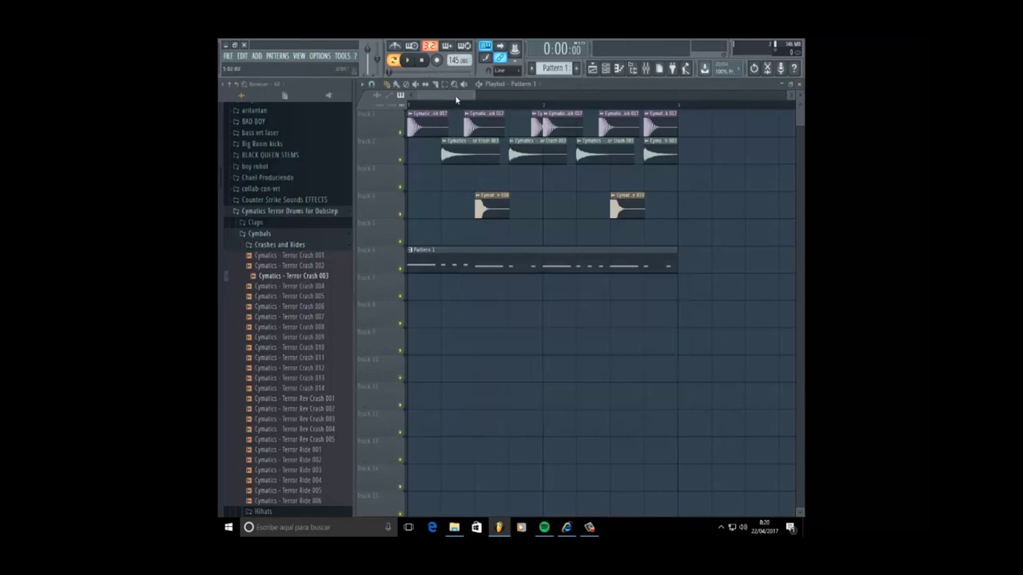
key("F6")
right_click(520, 308)
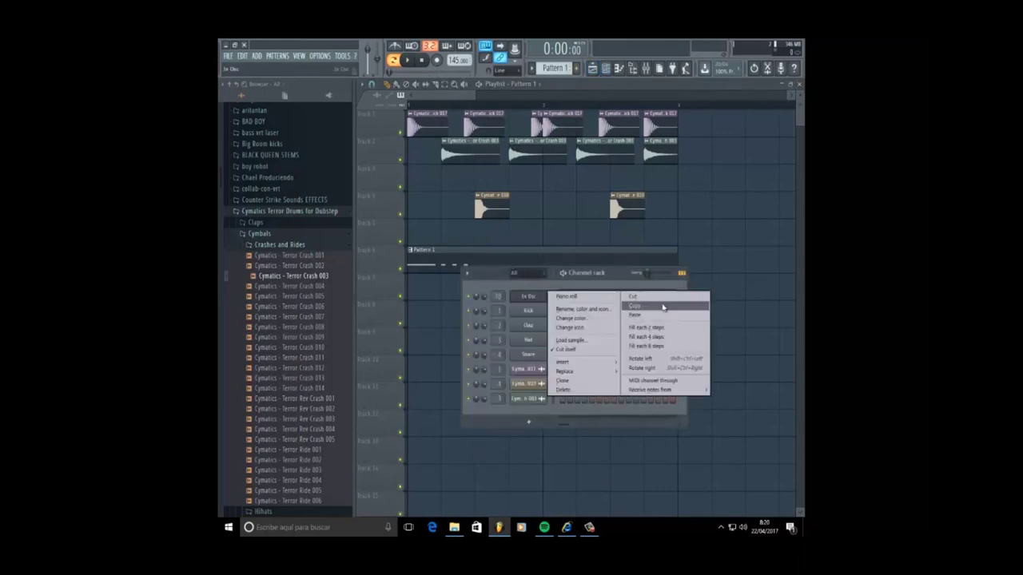
left_click(655, 308)
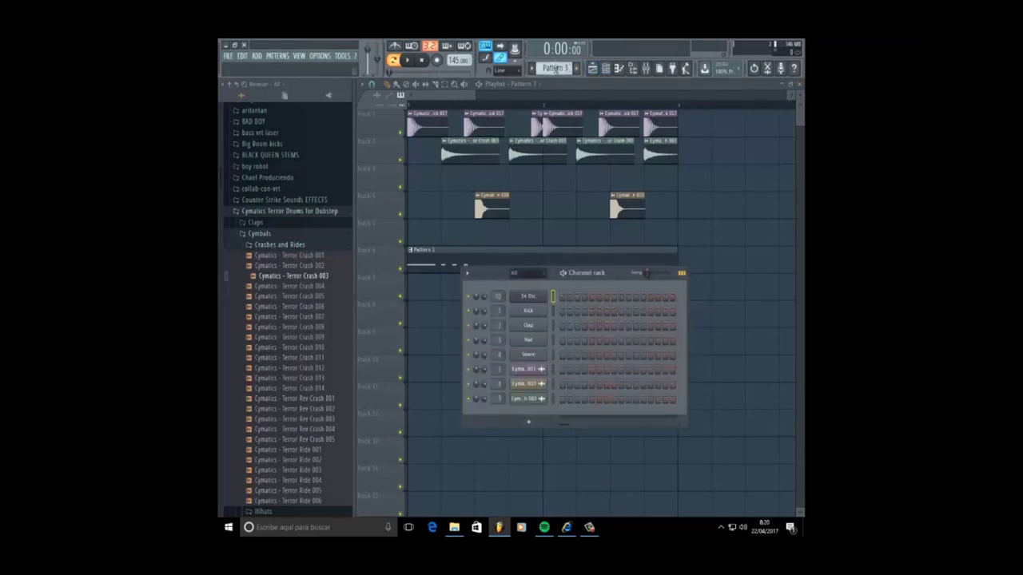
Insert a Serum channel above 3x Osc and paste the copied bass notes into it
right_click(524, 301)
mouse_move(601, 365)
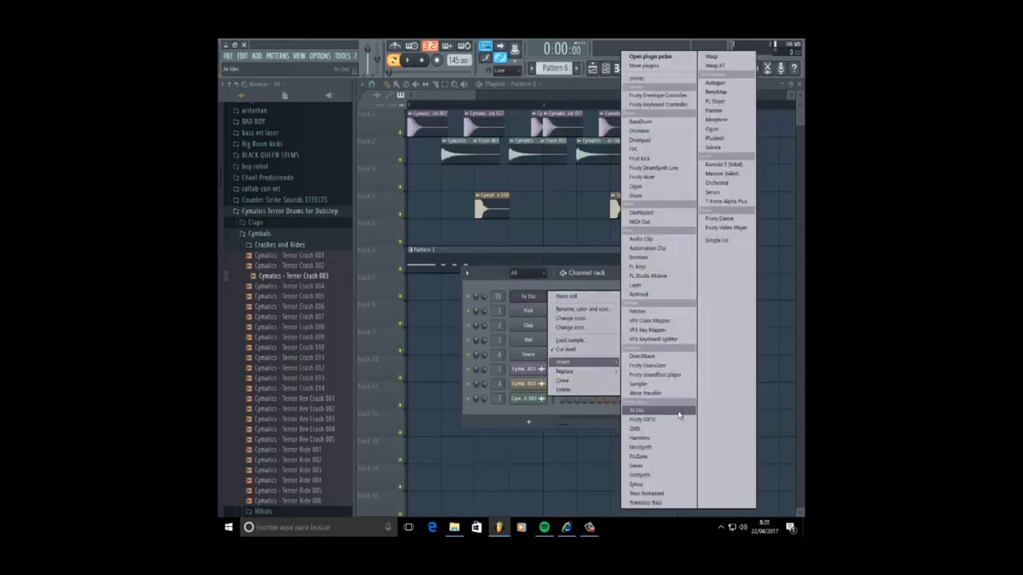
left_click(717, 193)
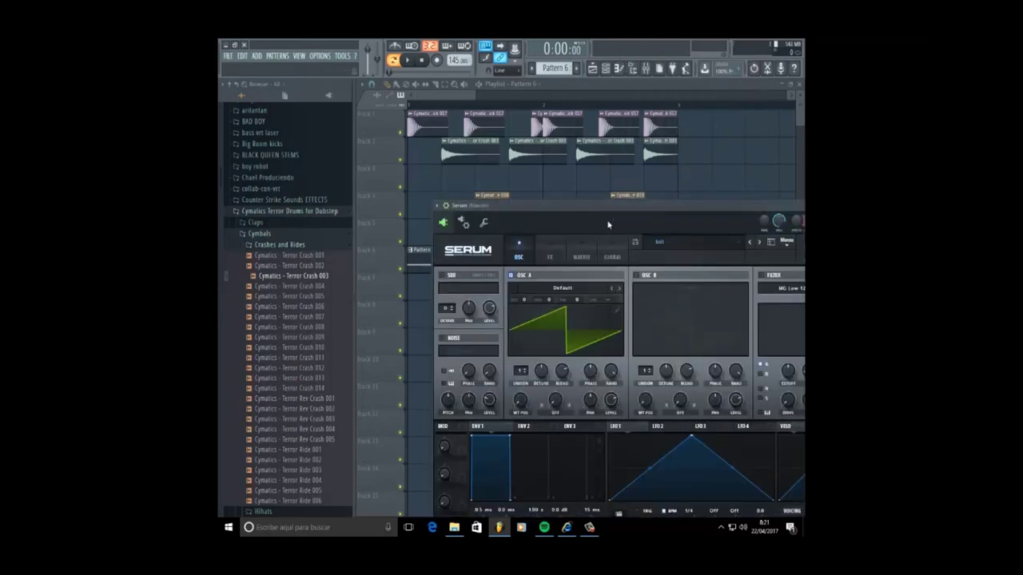
left_click_drag(603, 211, 606, 342)
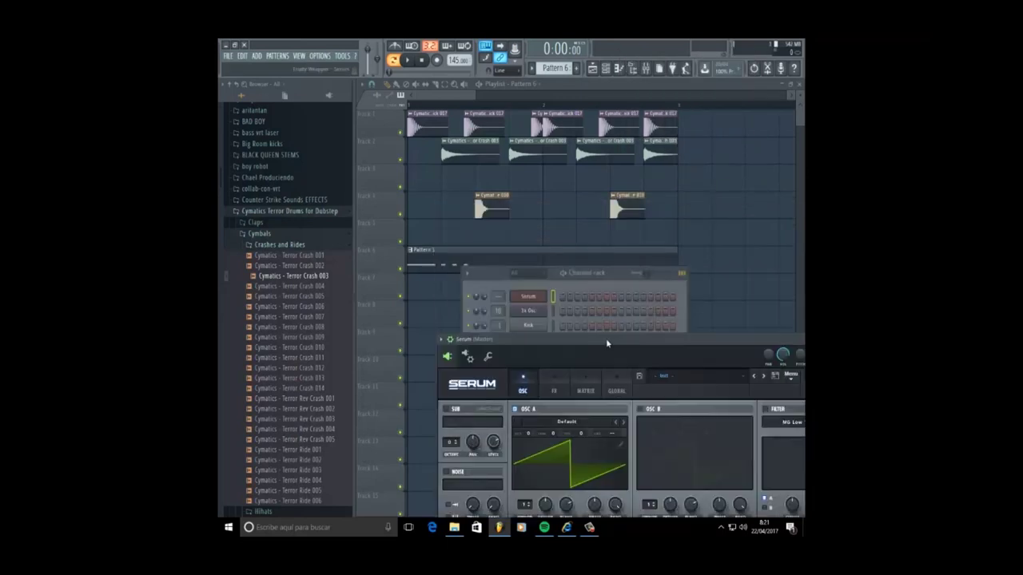
right_click(532, 309)
left_click(660, 320)
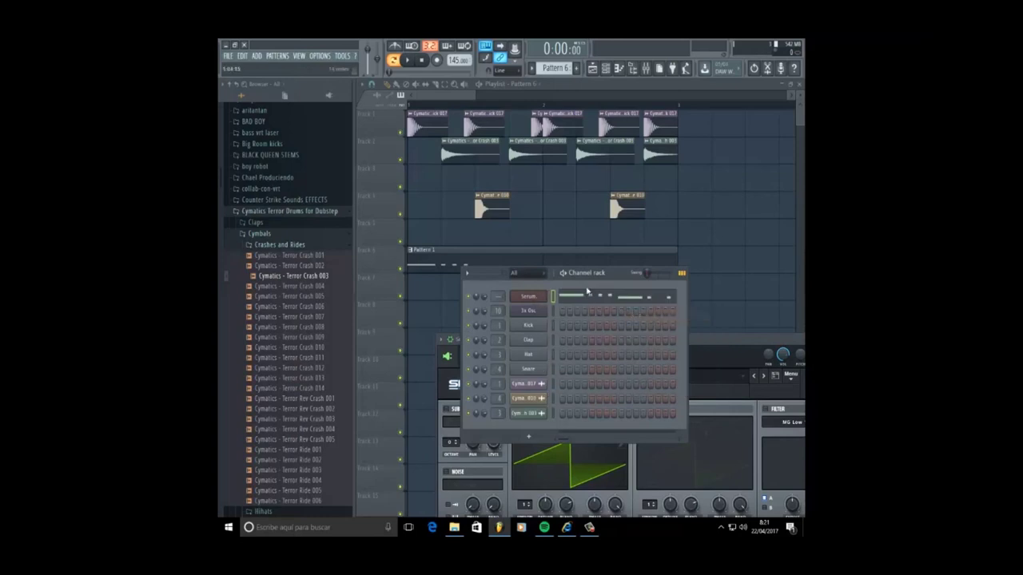
Play Pattern 6 and transpose all Serum notes up one octave, restarting playback to hear the change
left_click(406, 60)
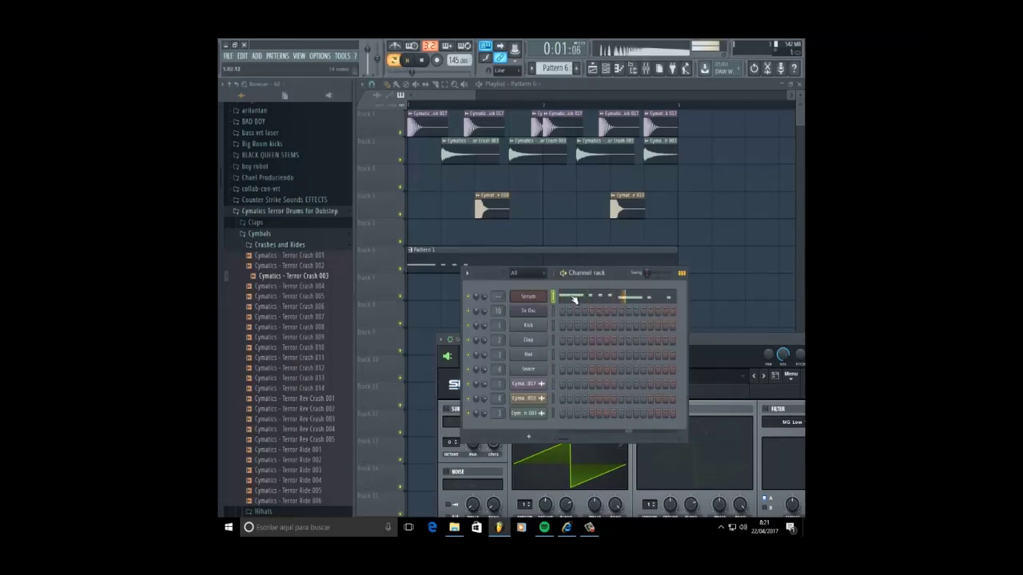
left_click(573, 299)
key("ctrl+Up")
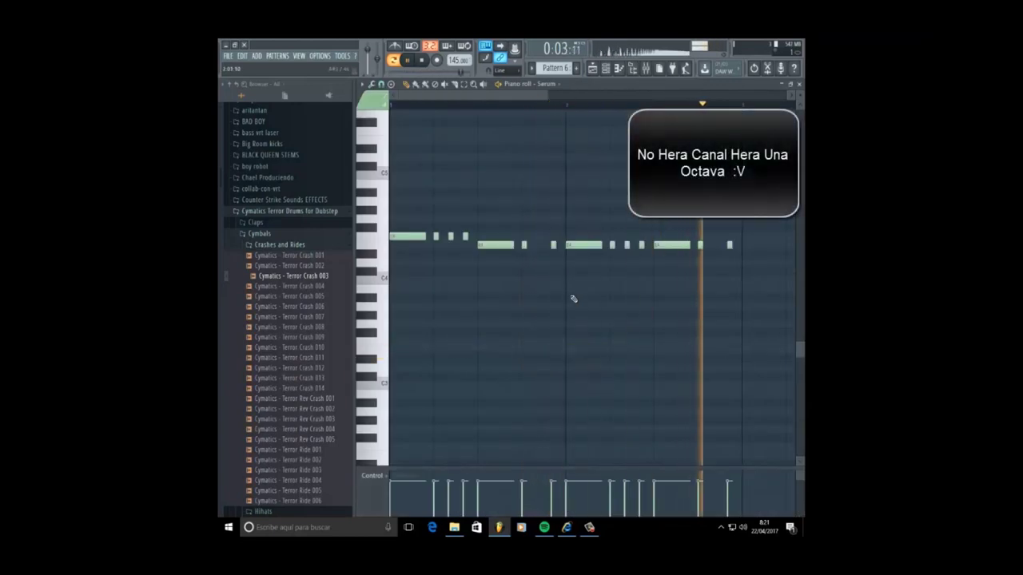
key("space")
key("space")
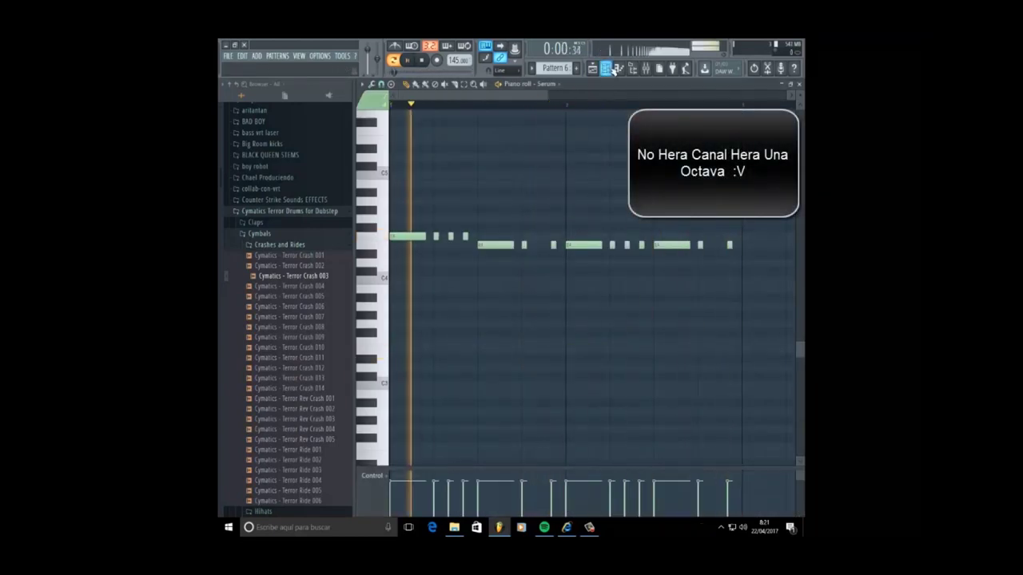
Load the Monster wavetable into Serum's Osc A and set its octave to -2 while the pattern plays
left_click(607, 69)
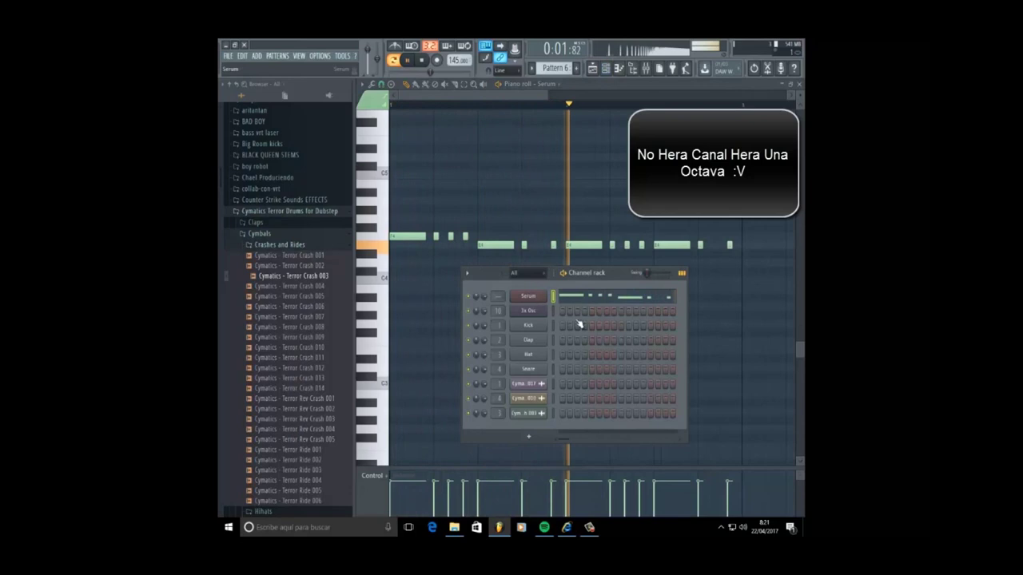
key("space")
left_click_drag(575, 342, 564, 166)
left_click(560, 261)
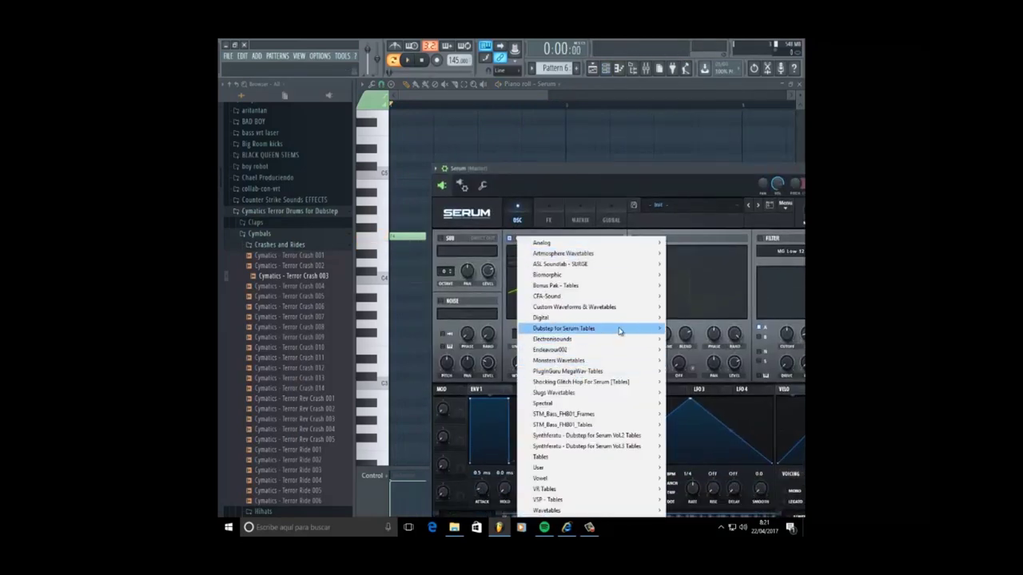
mouse_move(616, 329)
left_click(700, 251)
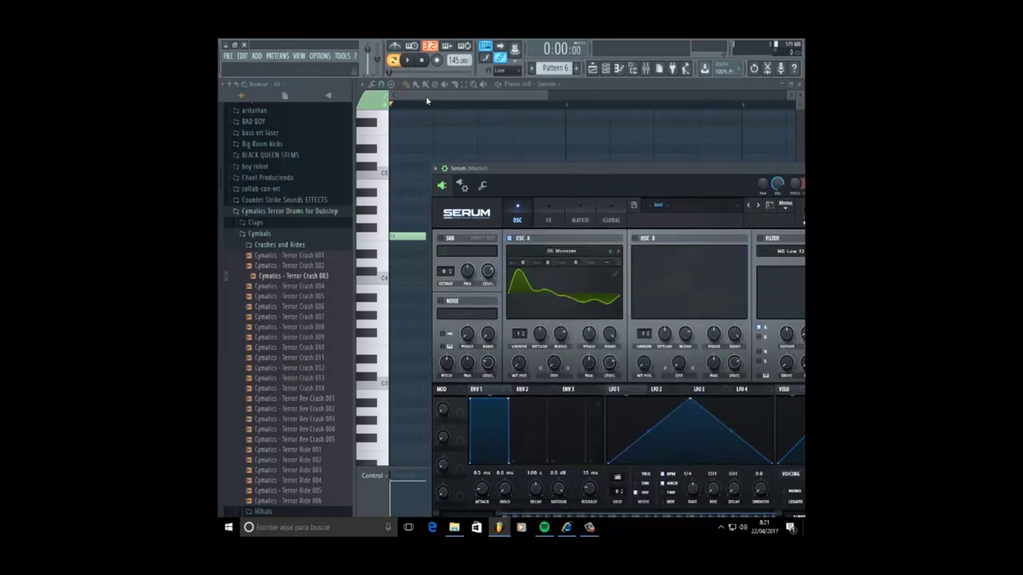
left_click(408, 60)
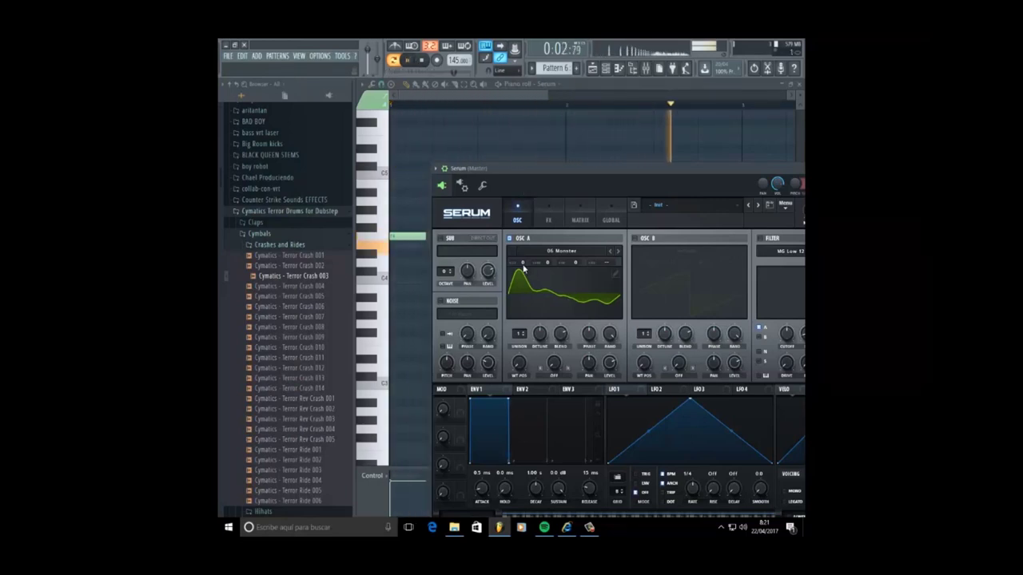
left_click_drag(521, 263, 527, 294)
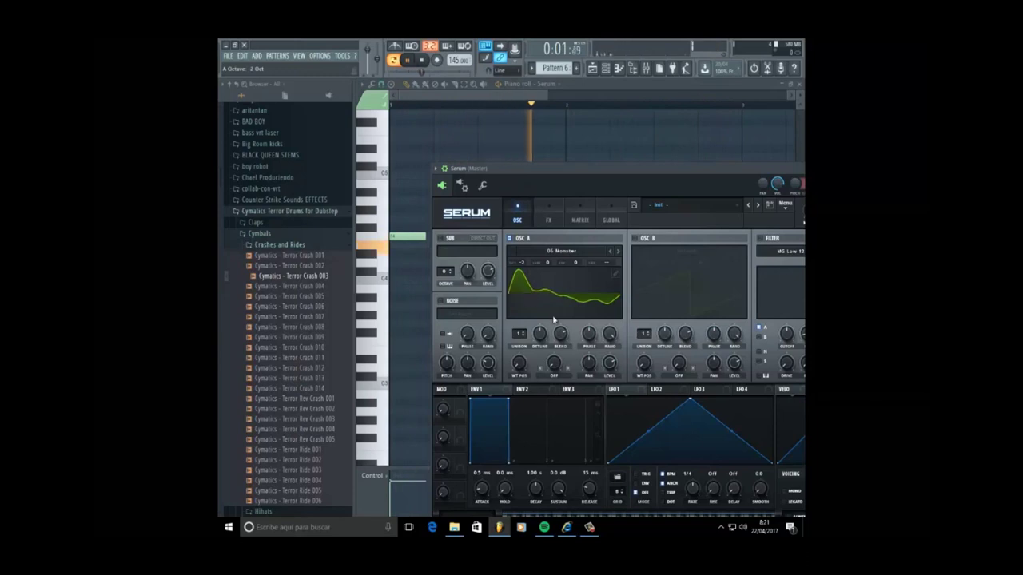
Modulate Osc A's wavetable position with LFO 1 and bend both LFO slopes outward into a rounded plateau
left_click_drag(631, 390, 518, 365)
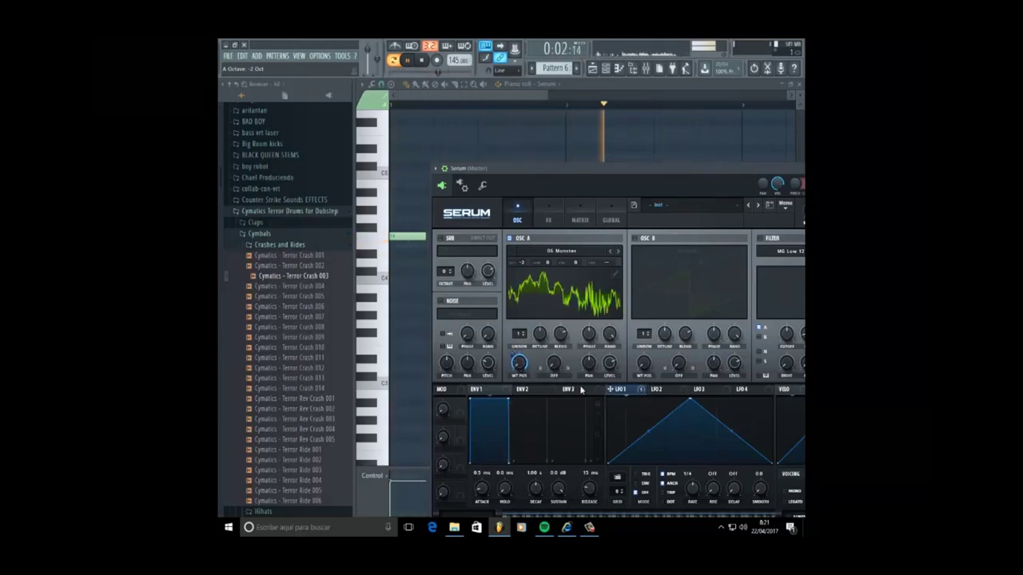
left_click_drag(726, 437, 735, 404)
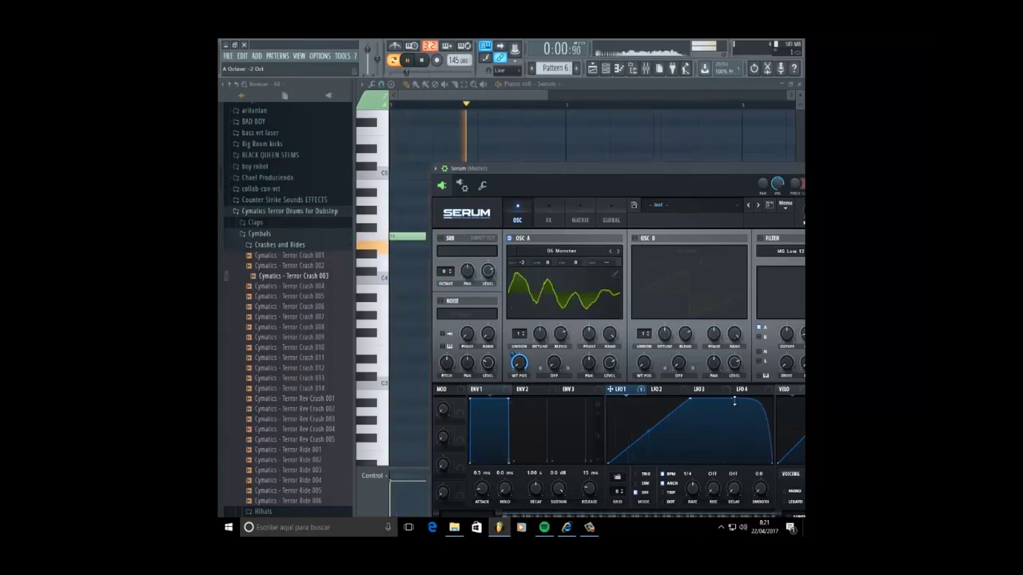
left_click_drag(648, 430, 645, 408)
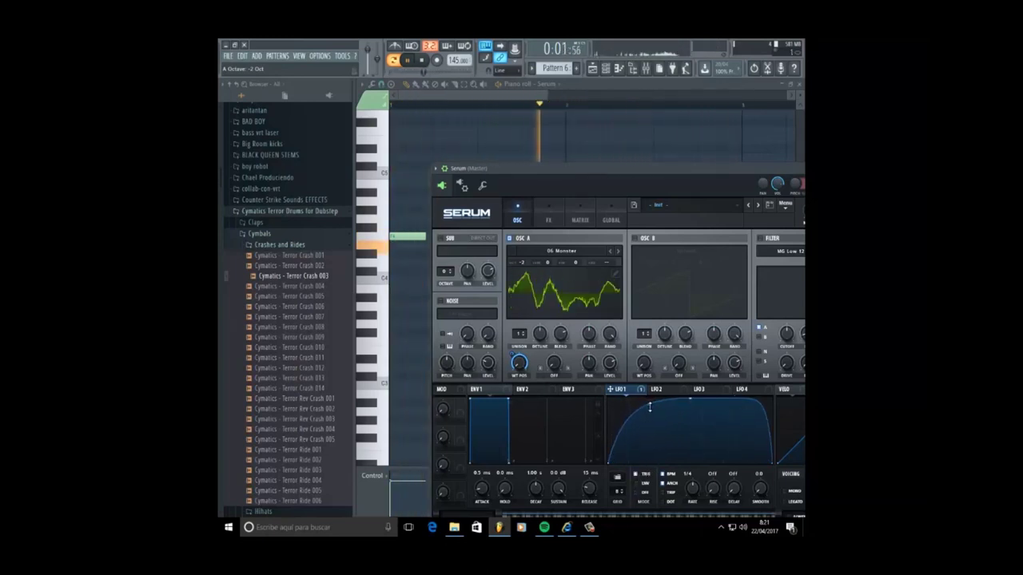
Set Osc A's warp mode to Sync with LFO 1 modulating it, and try Osc B on and off
left_click_drag(610, 389, 551, 358)
left_click(568, 368)
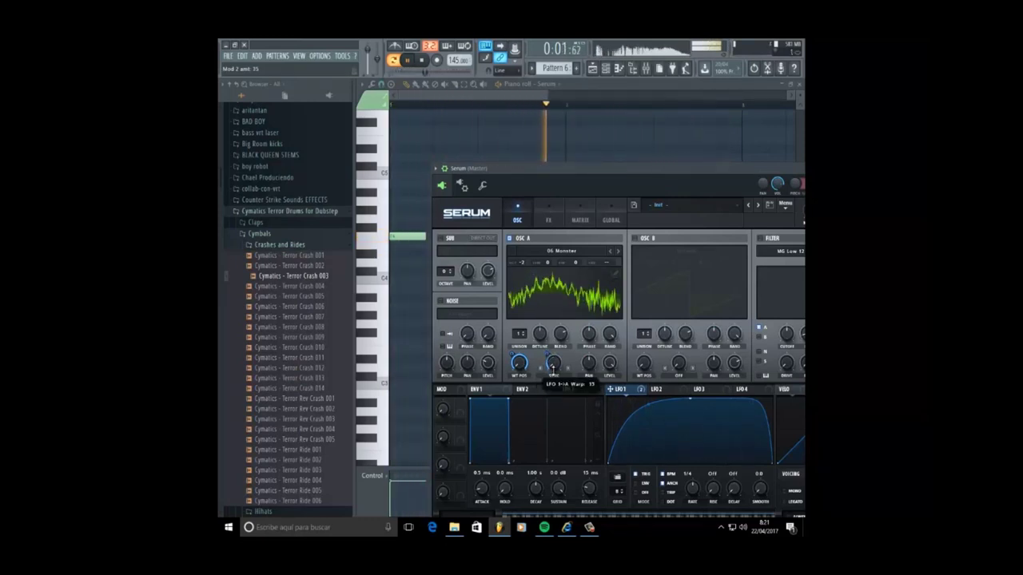
left_click(634, 238)
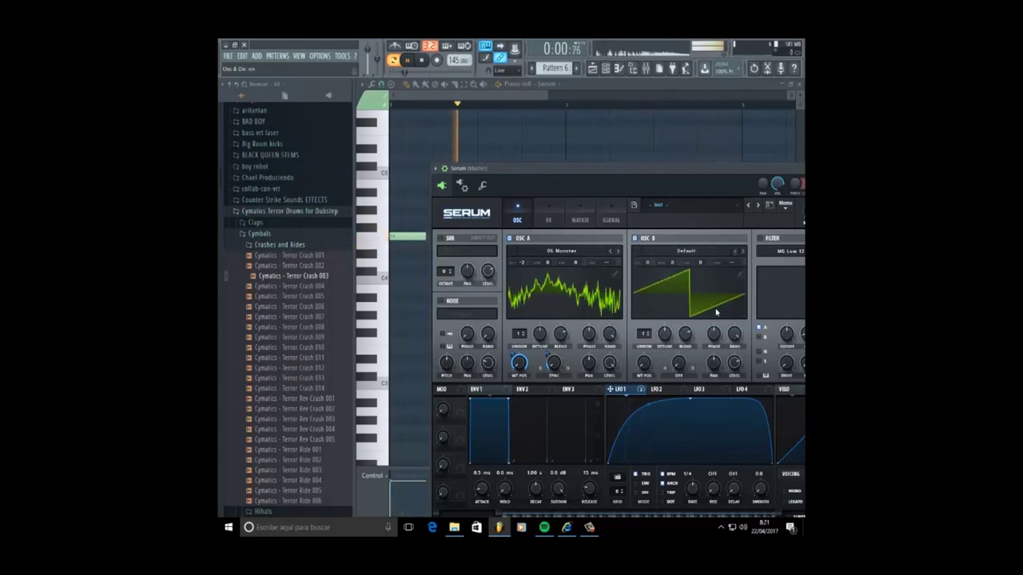
left_click(634, 238)
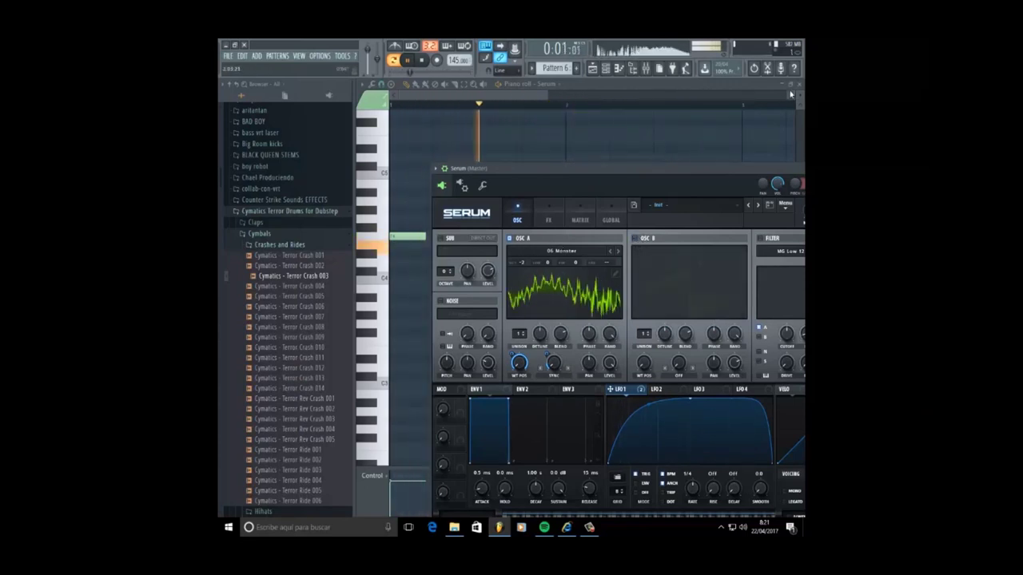
Route Serum to mixer track 11 and load Fruity Parametric EQ 2 in its first effect slot
left_click_drag(725, 172, 623, 172)
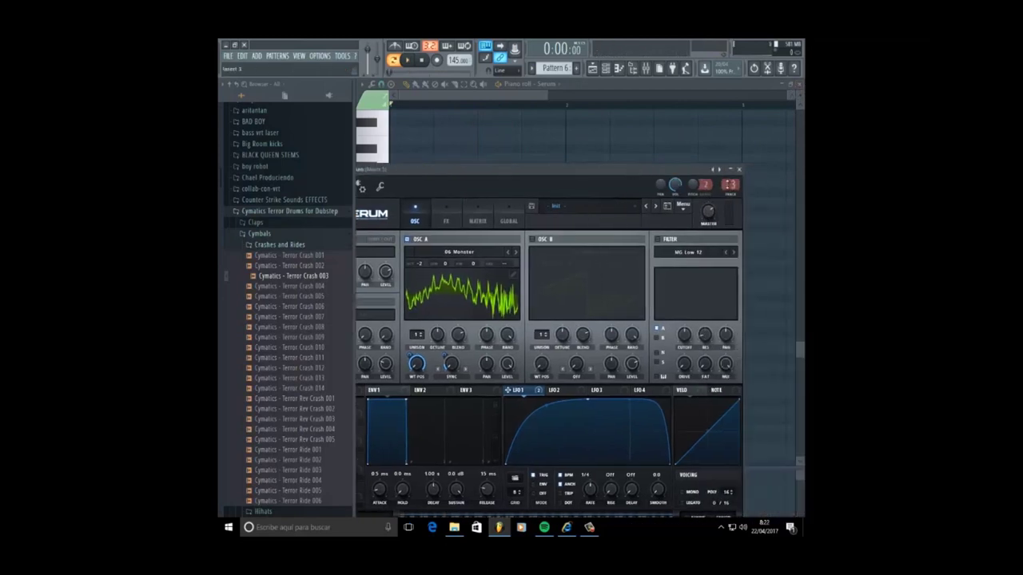
left_click(645, 69)
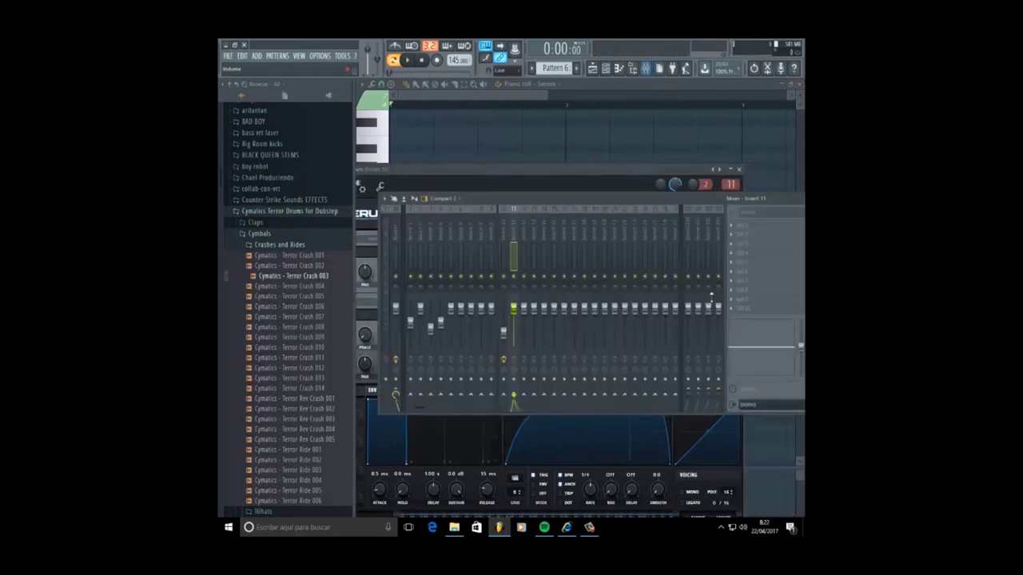
left_click(743, 230)
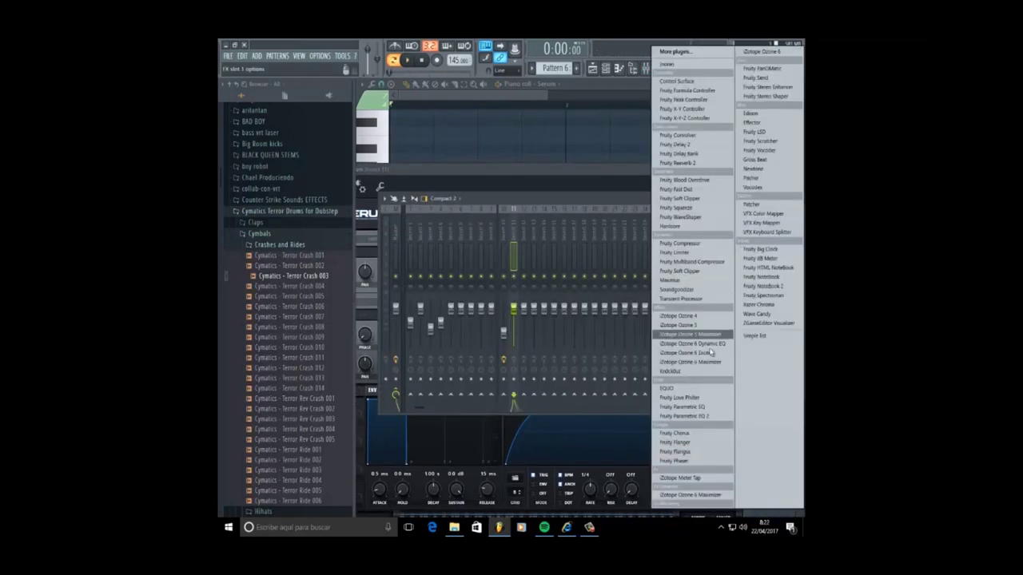
left_click(696, 417)
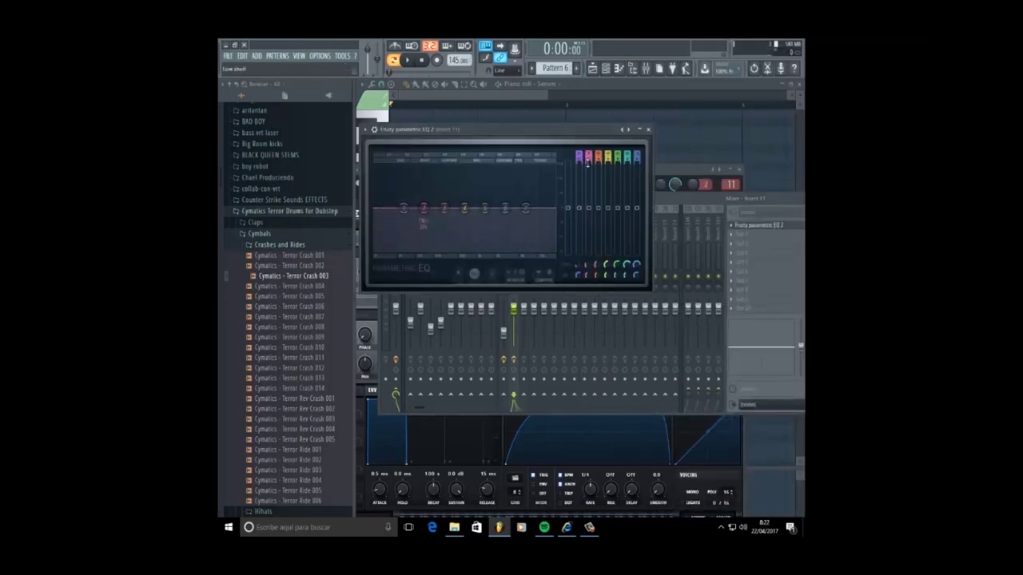
Set EQ bands 1 and 2 to high pass, flatten band 2's resonant peak with its bandwidth, and play the pattern
left_click_drag(588, 163, 591, 156)
scroll(592, 163, "down", 4)
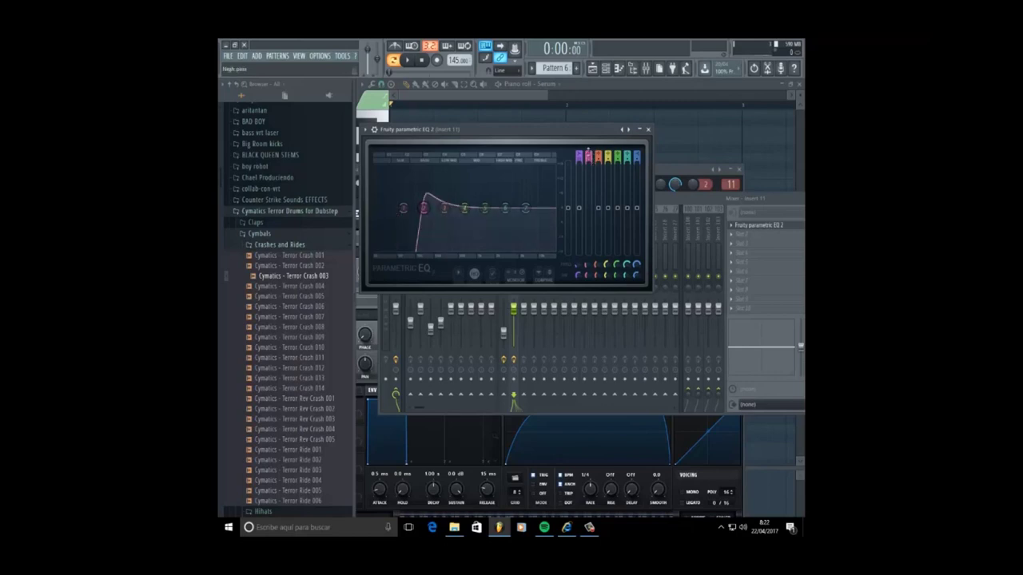
left_click_drag(575, 179, 574, 171)
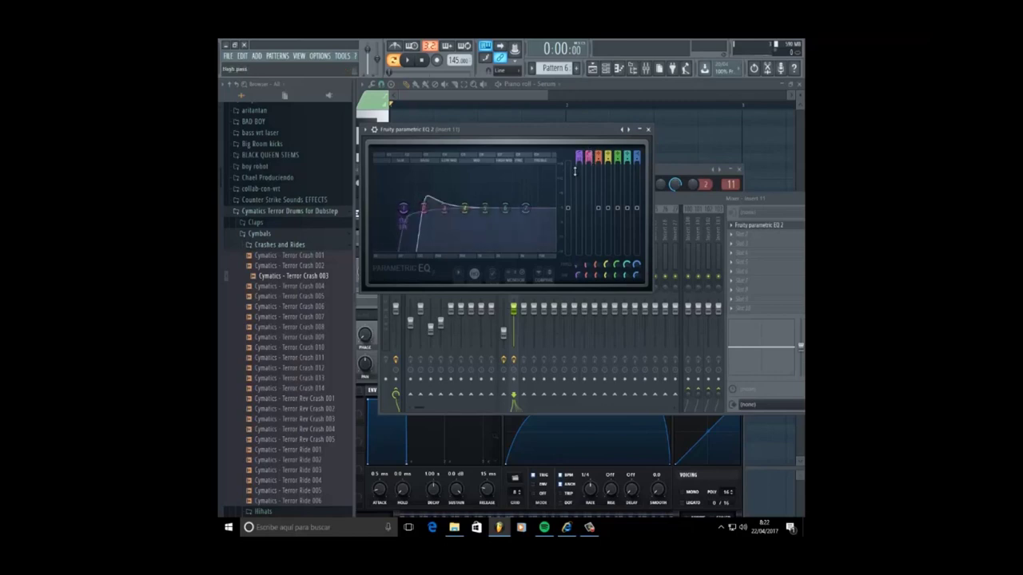
mouse_move(587, 283)
left_mouse_down()
mouse_move(595, 247)
mouse_move(589, 274)
left_mouse_up()
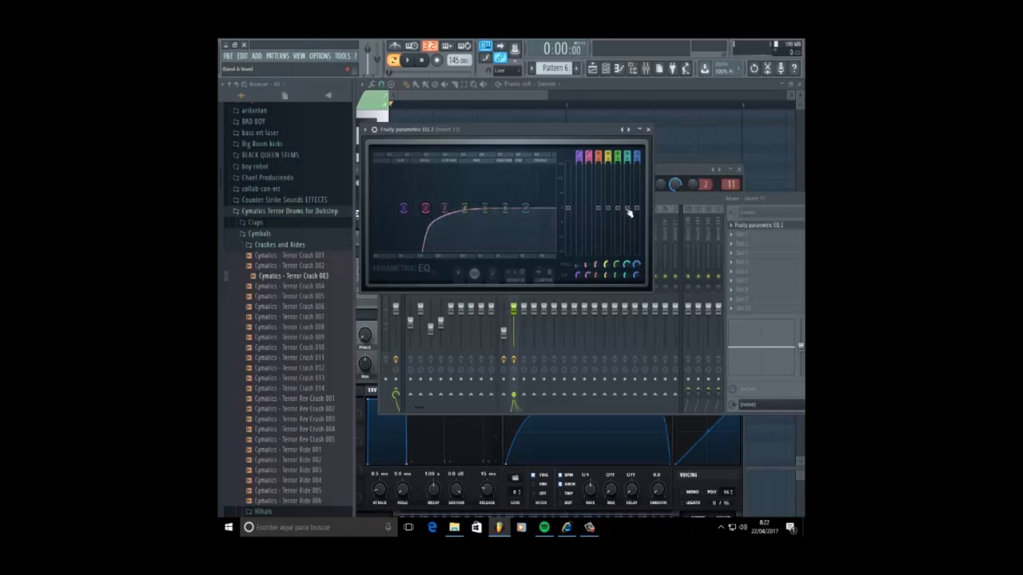
key("space")
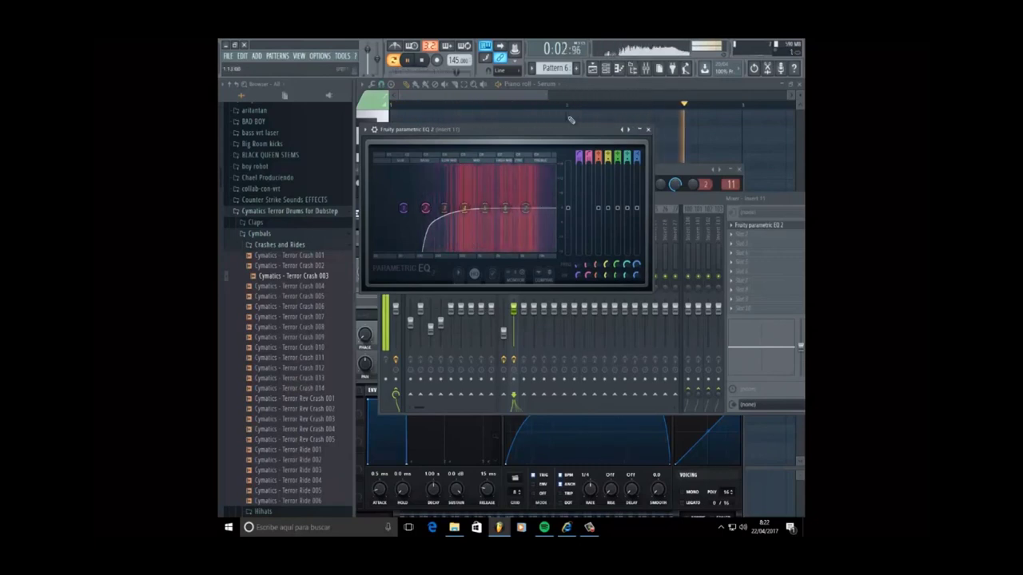
Lower mixer track 11 slightly and load Fruity Reeverb 2 in its second effect slot, adjusting the wet level during playback
left_click(690, 201)
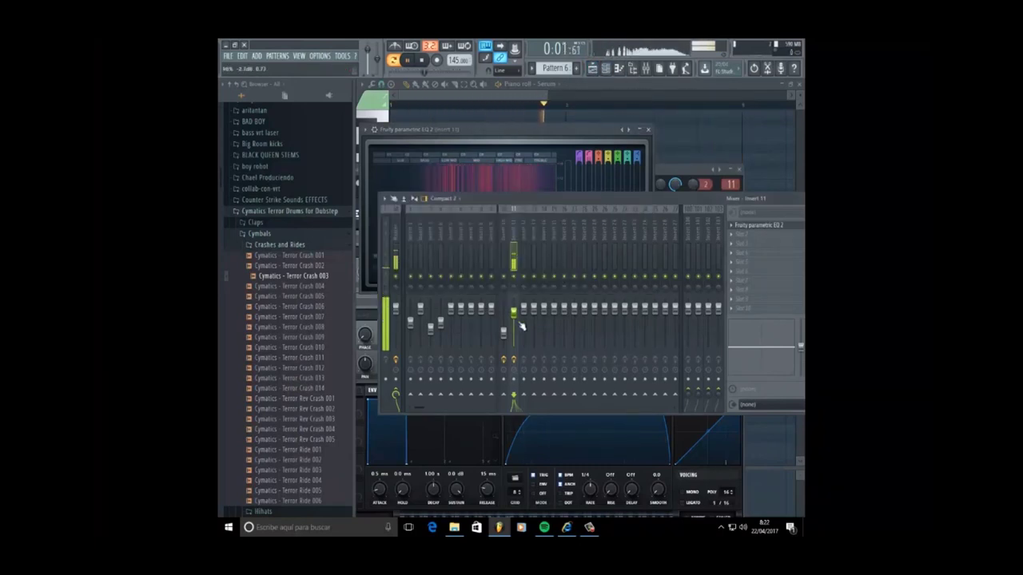
left_click(744, 239)
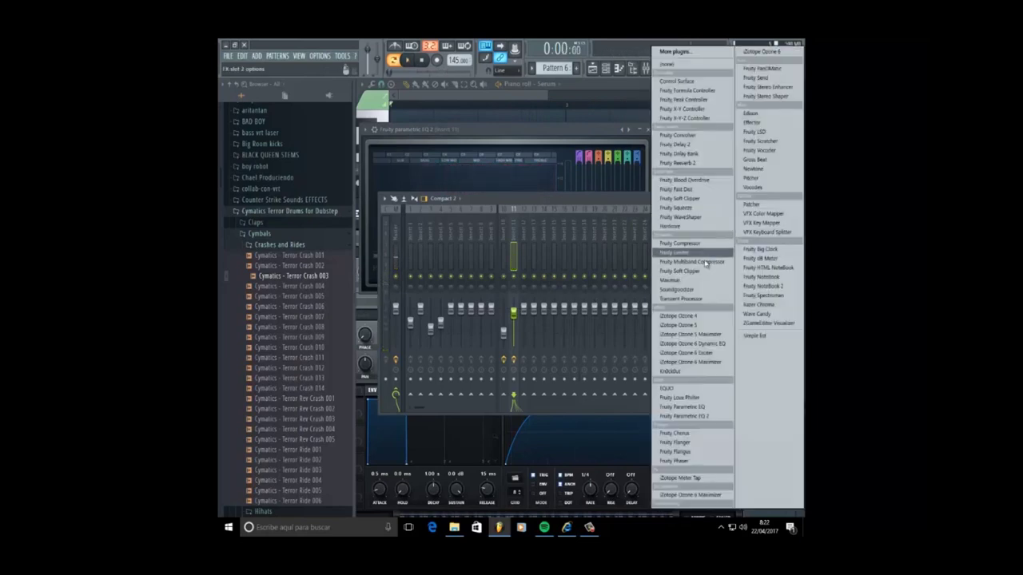
left_click(678, 163)
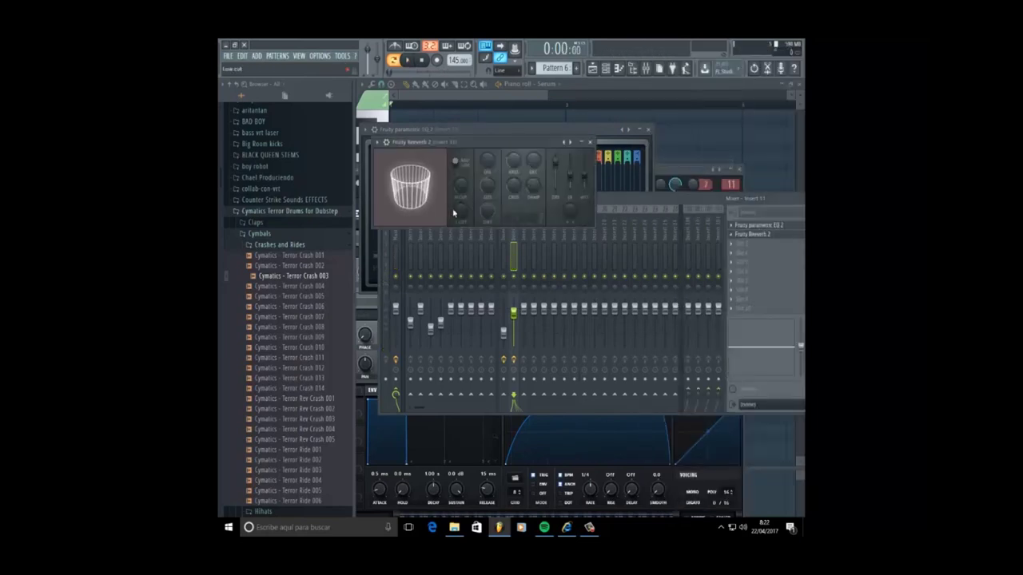
key("space")
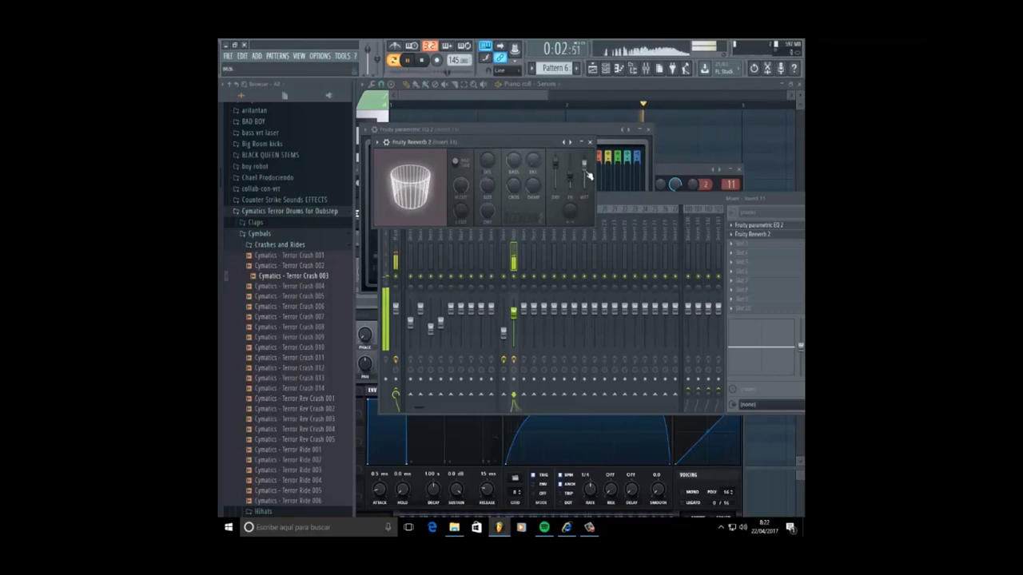
left_click_drag(585, 171, 596, 181)
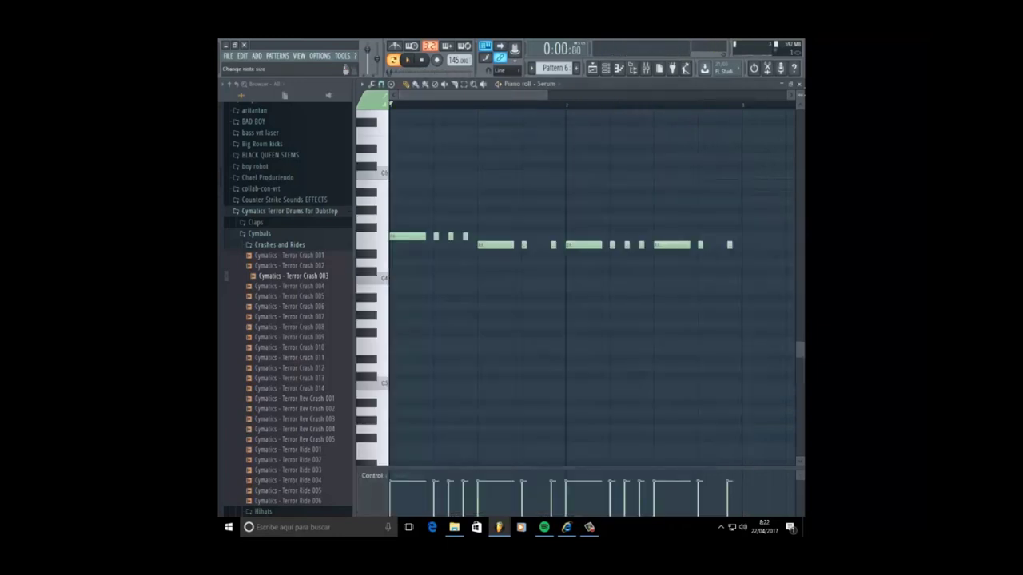
Place a two-bar Pattern 6 clip on playlist track 7, directly below the Pattern 1 clip
left_click(799, 84)
left_click(458, 95)
left_click_drag(467, 288, 289, 285)
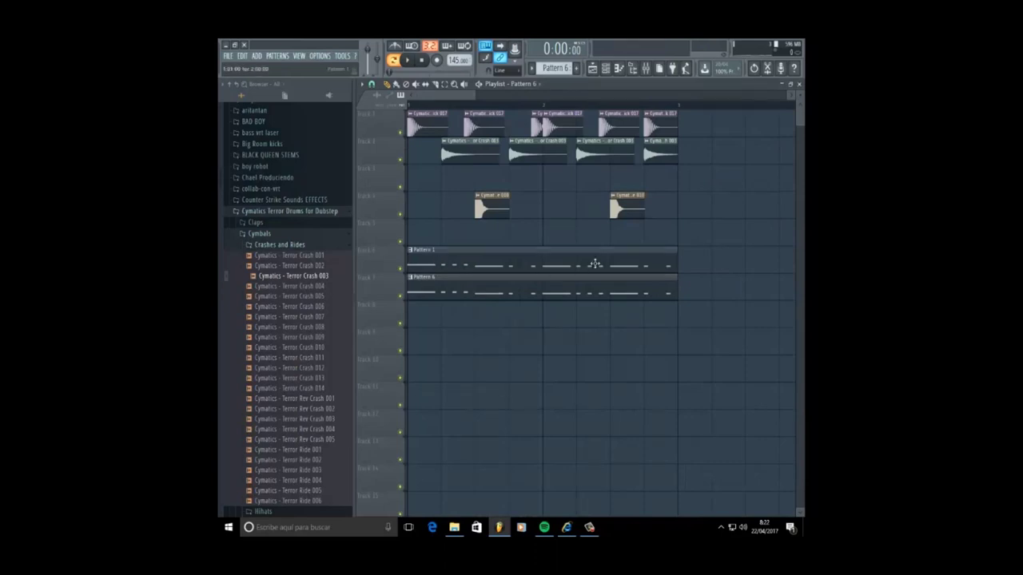
key("space")
Load Gross Beat in mixer track 11's third effect slot and switch it to the preset with two ducking volume dips
left_click(646, 69)
left_click(744, 253)
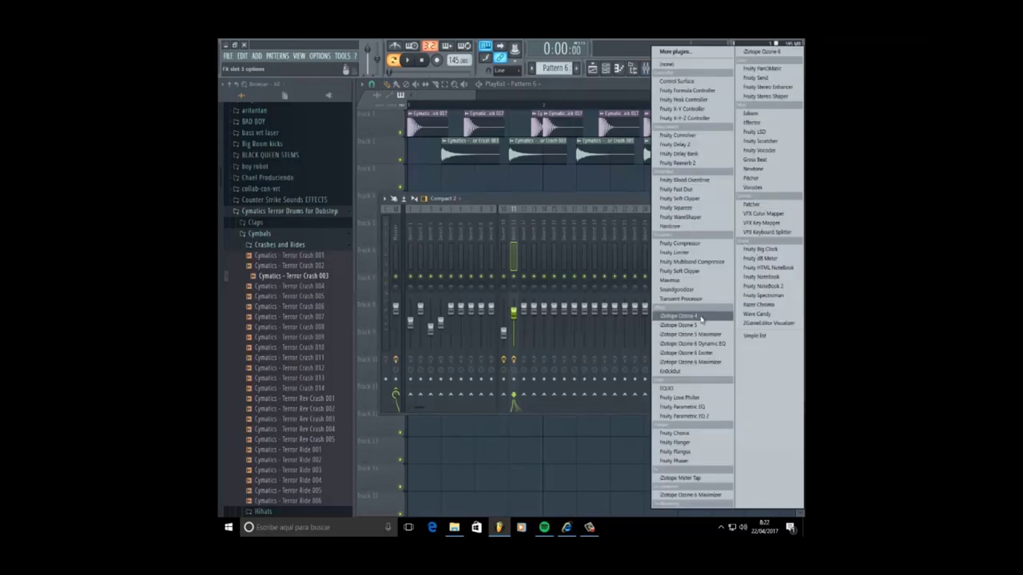
left_click(759, 161)
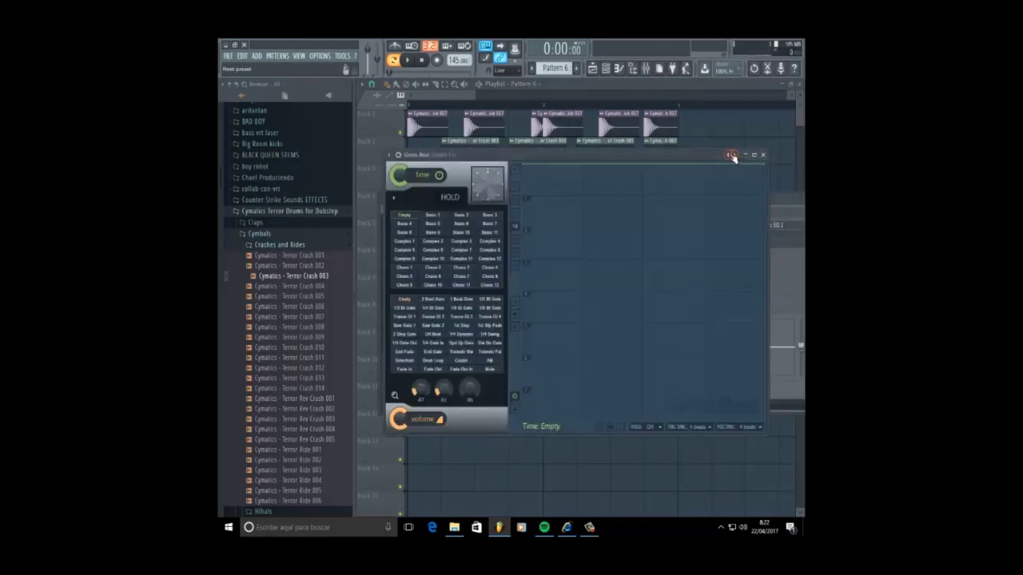
left_click(731, 156)
left_click(734, 155)
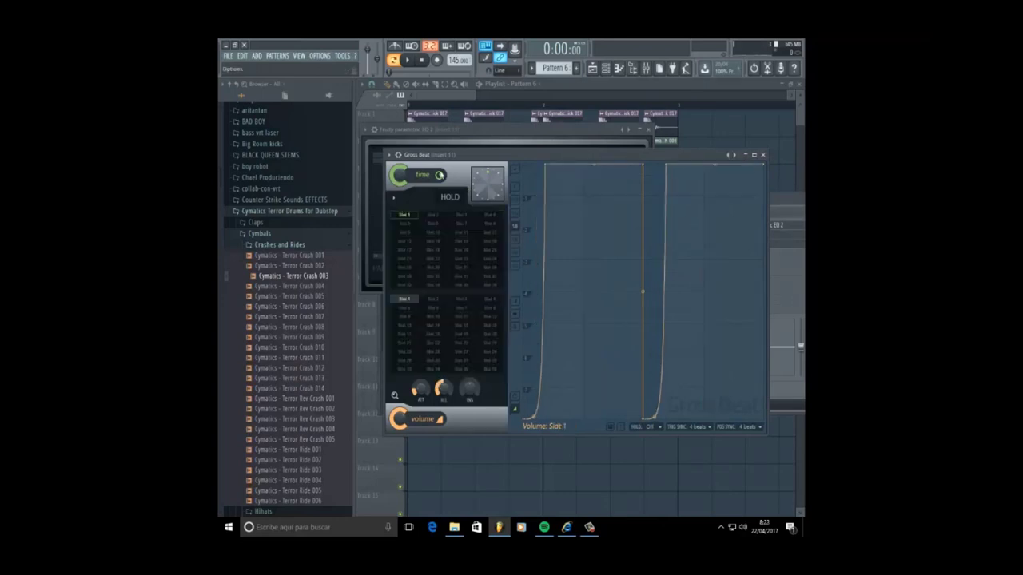
Shorten both volume dips in Gross Beat by moving the peaks of their rising curves earlier
left_click_drag(545, 167, 539, 165)
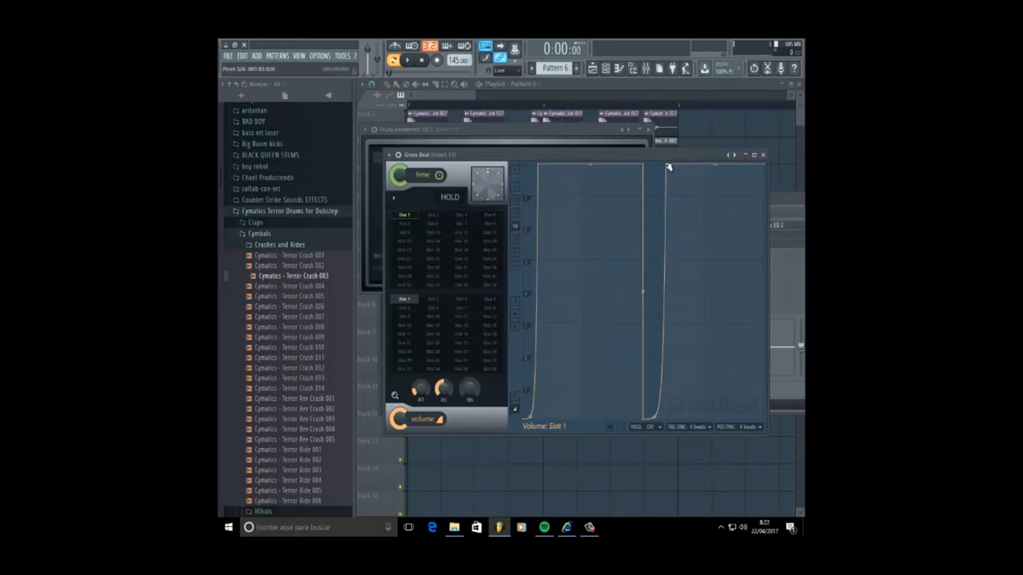
left_click_drag(668, 167, 659, 166)
left_click(424, 85)
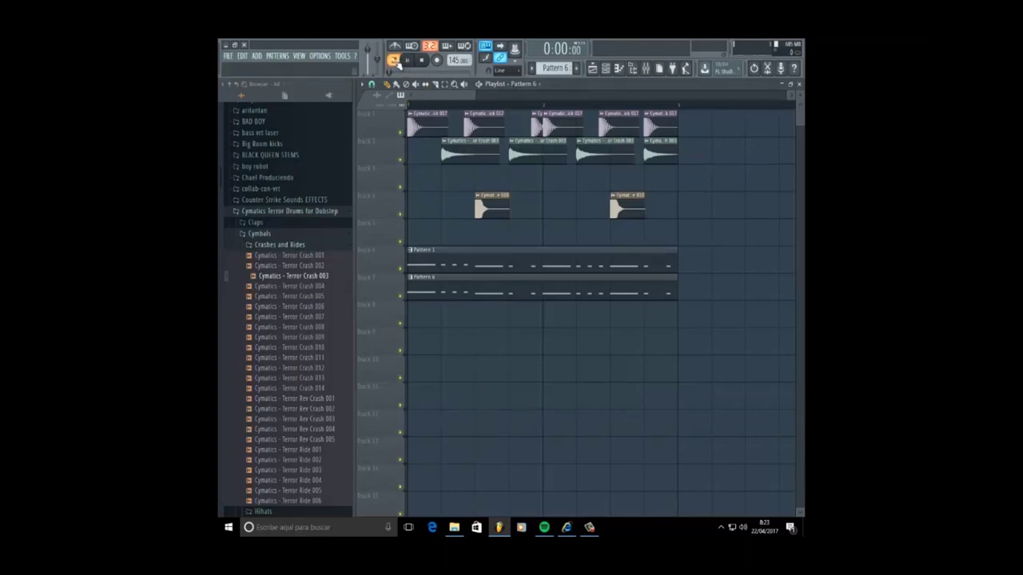
Switch playback to song mode and listen to the whole arrangement
left_click(394, 61)
left_click(406, 61)
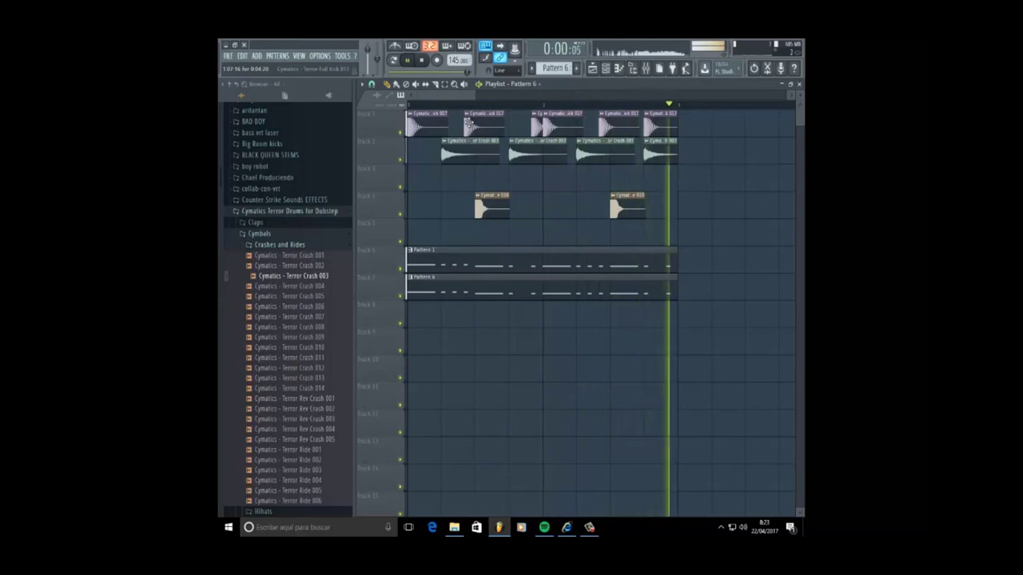
key("space")
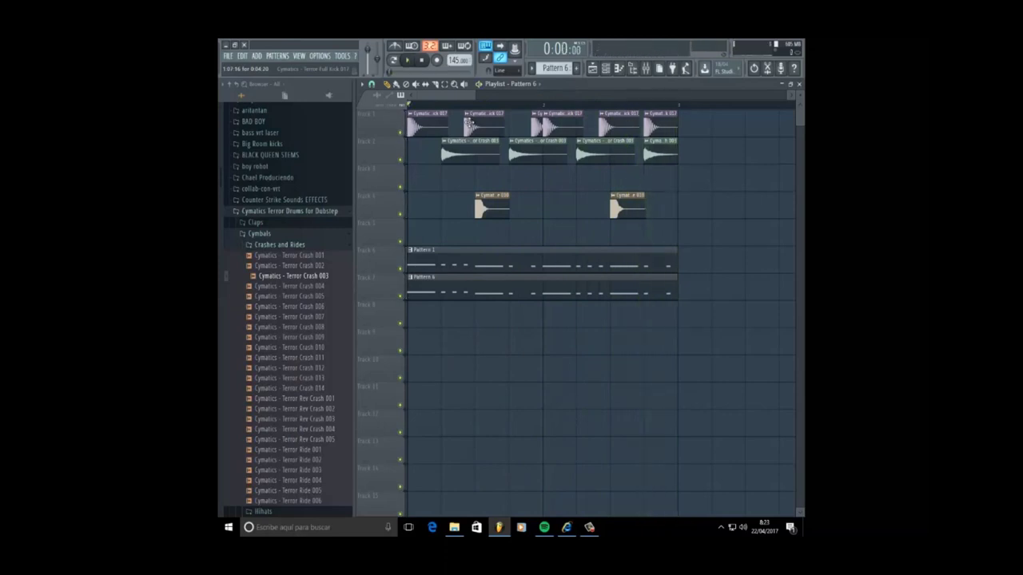
Place the Chant (21) sample from The Trap Music Drum pack's Chants folder on playlist track 3, under the first crash clip
left_click(304, 212)
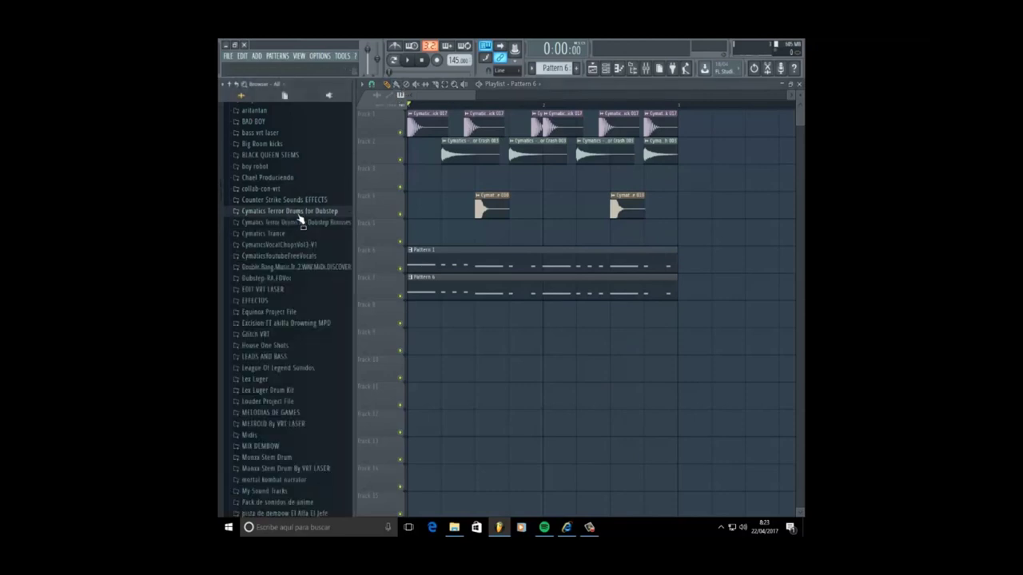
scroll(301, 220, "down", 9)
left_click(292, 329)
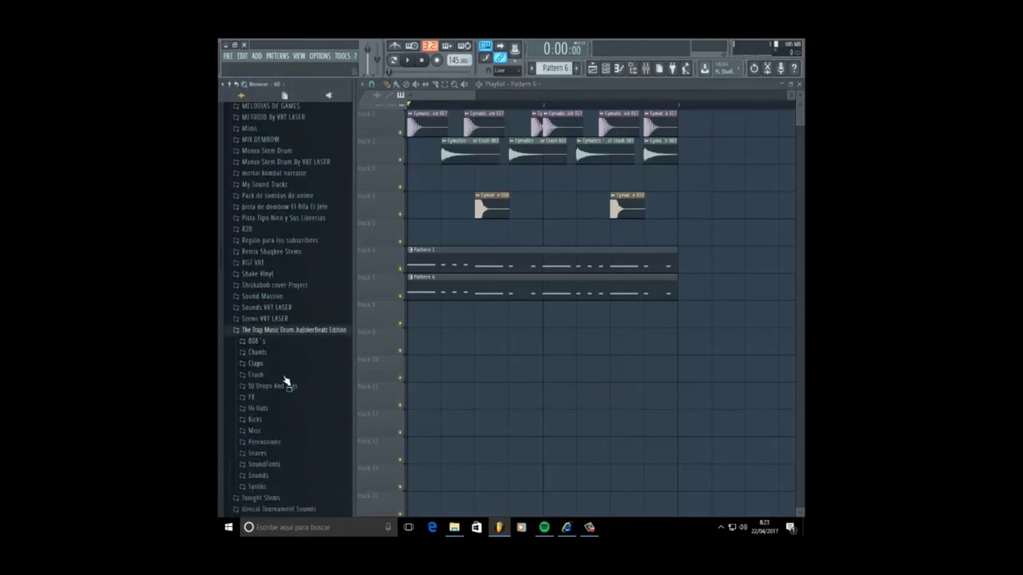
left_click(295, 353)
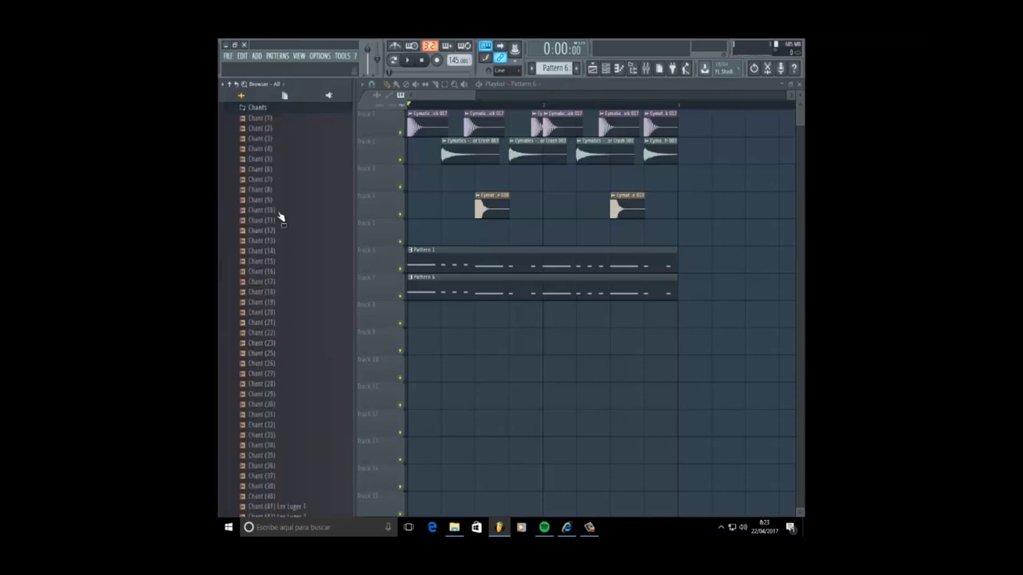
left_click_drag(295, 320, 320, 302)
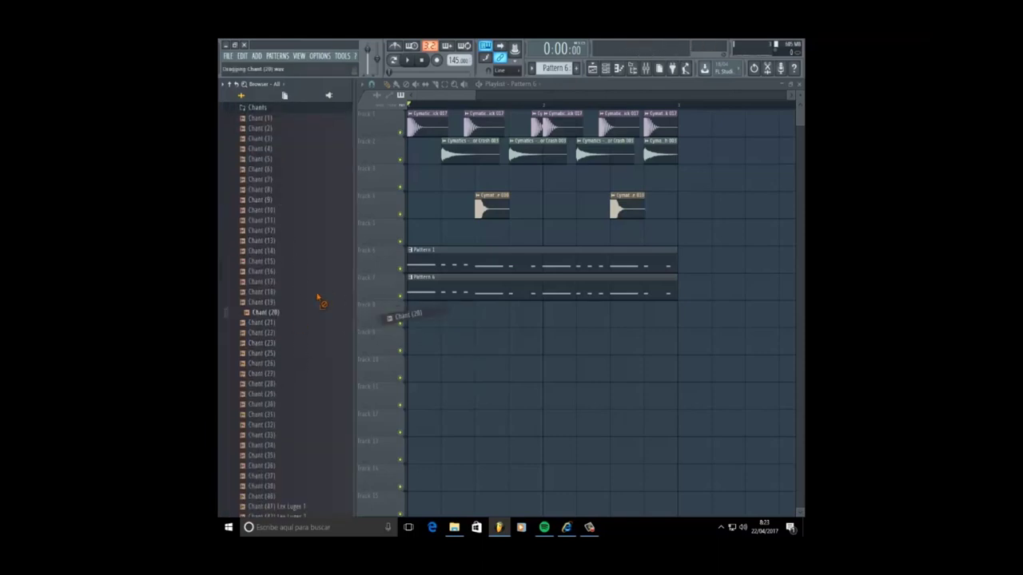
left_click_drag(270, 325, 447, 179)
Route Chant (21) to mixer track 2, lower that track's fader and repeat the clip under the other three crash clips
double_click(459, 182)
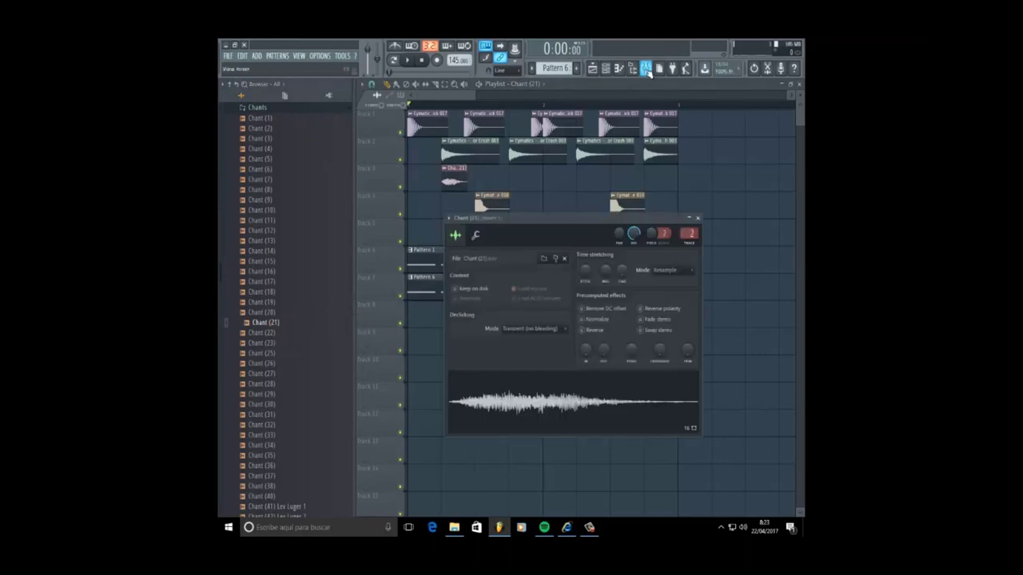
left_click(646, 70)
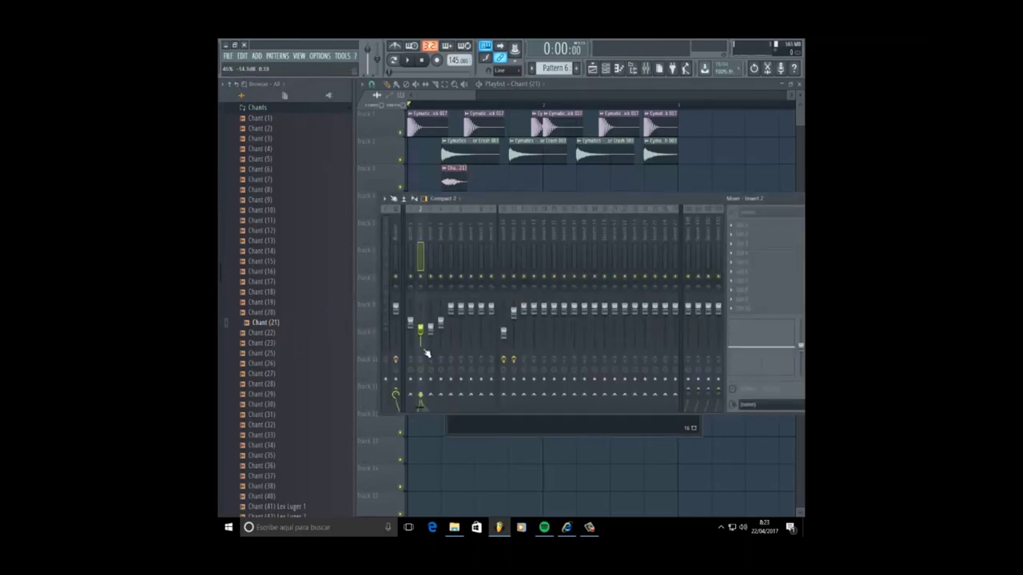
left_click(448, 140)
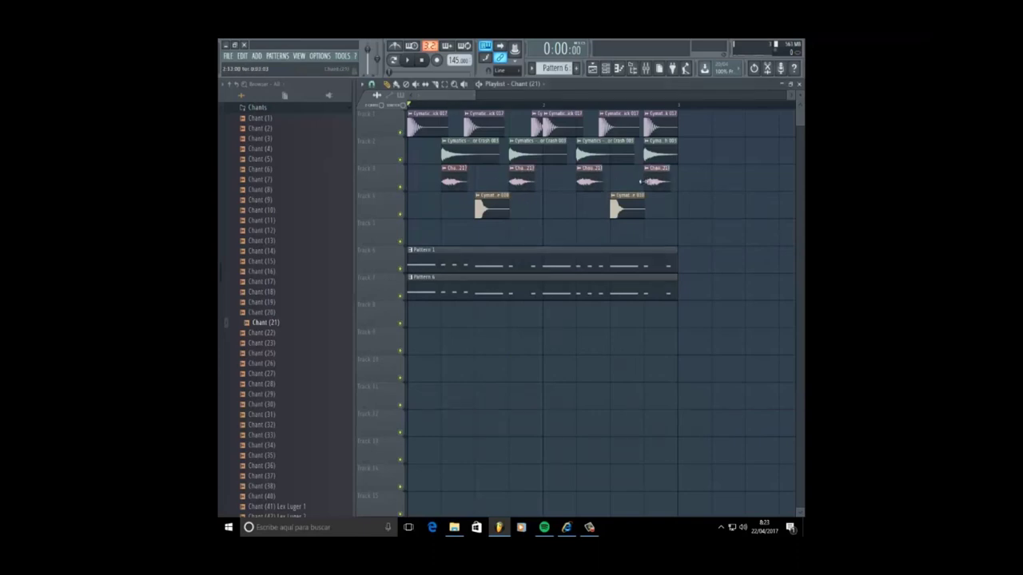
Fine-tune the volume of mixer track 2 and play the song with the chants
left_click(644, 70)
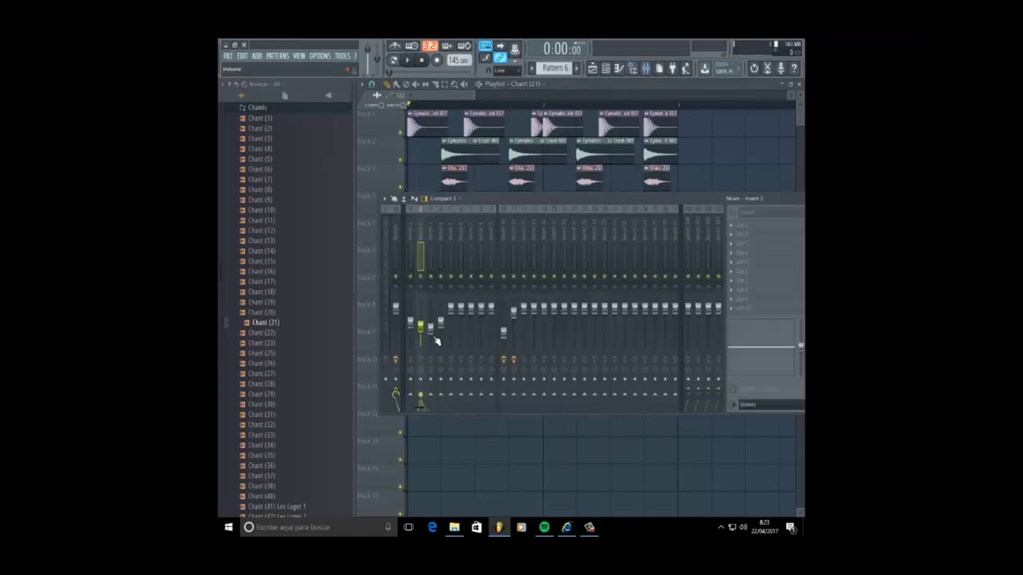
key("space")
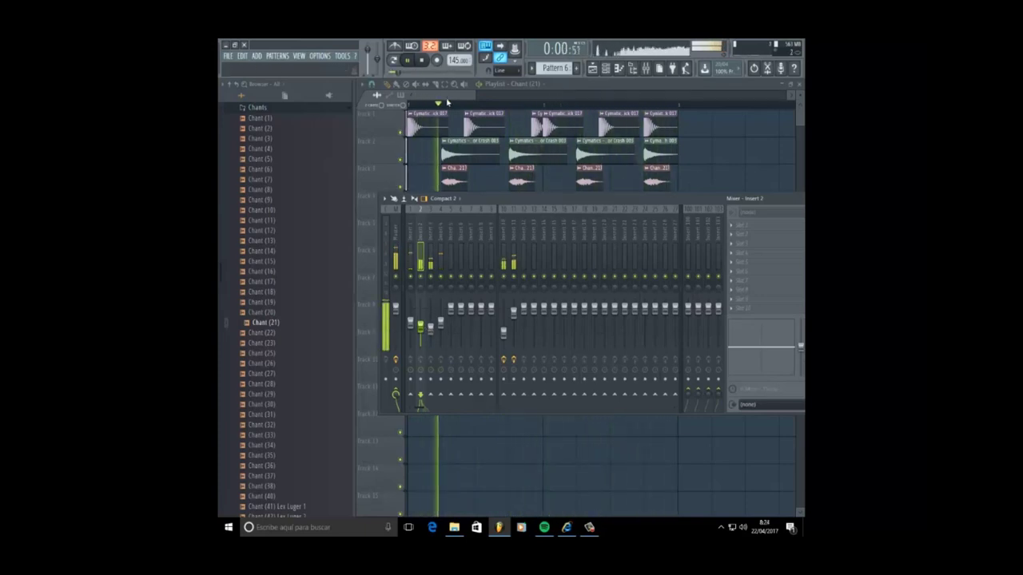
key("F9")
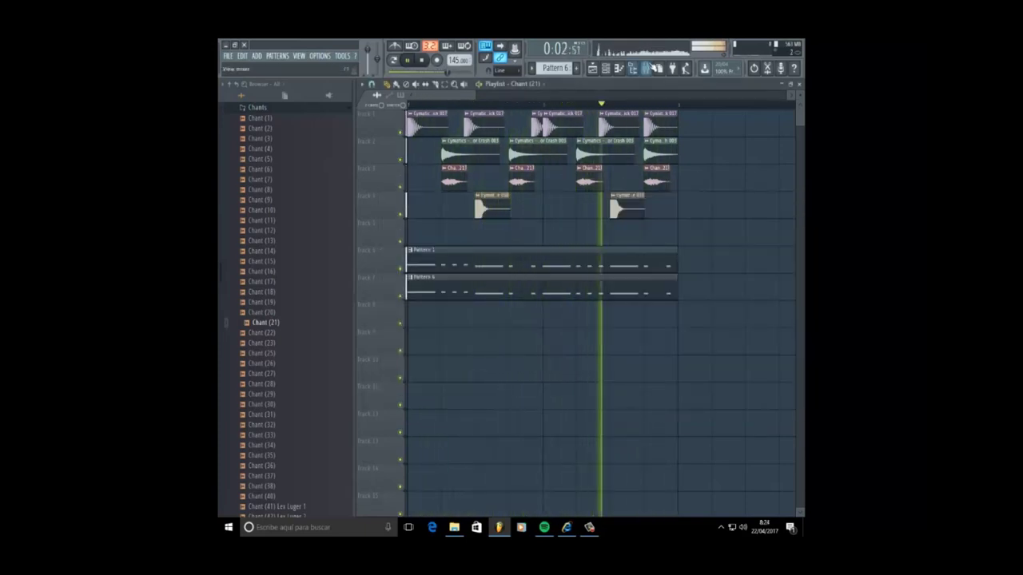
Show the Unsorted channels, open Serum and create an automation clip for its Mod 1 amount, which drives Osc A's wavetable position
left_click(607, 71)
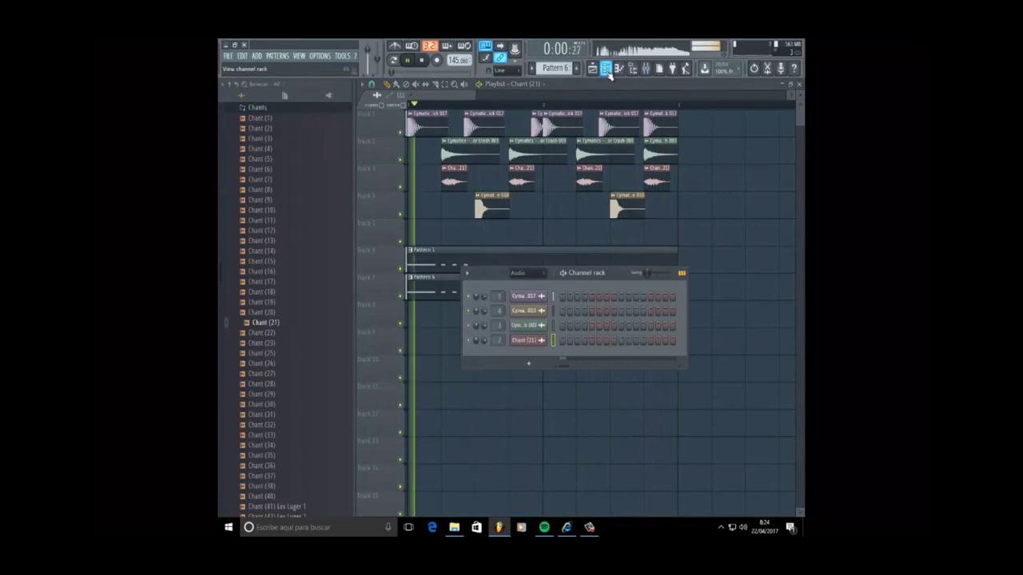
left_click(540, 279)
left_click(537, 285)
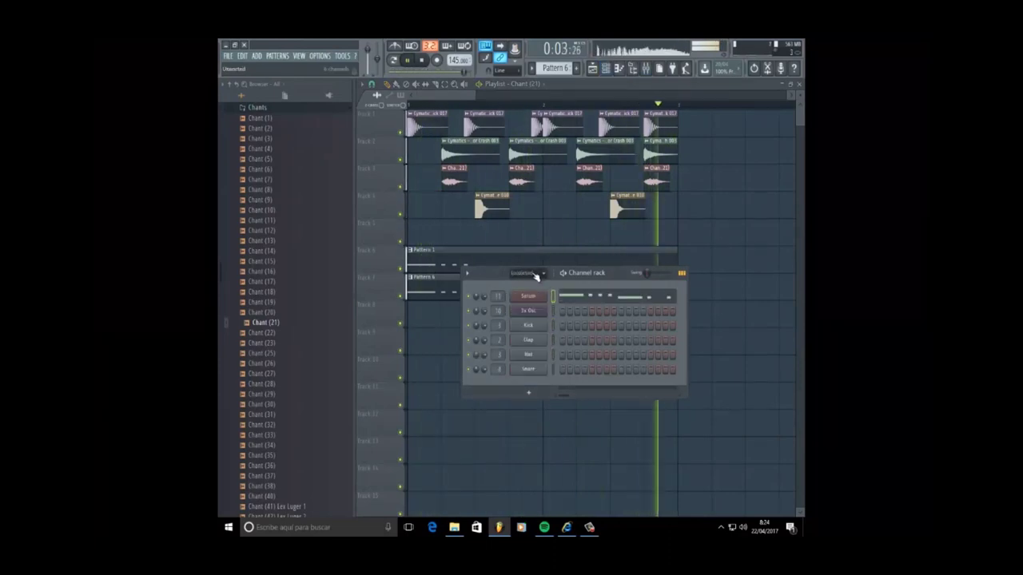
key("space")
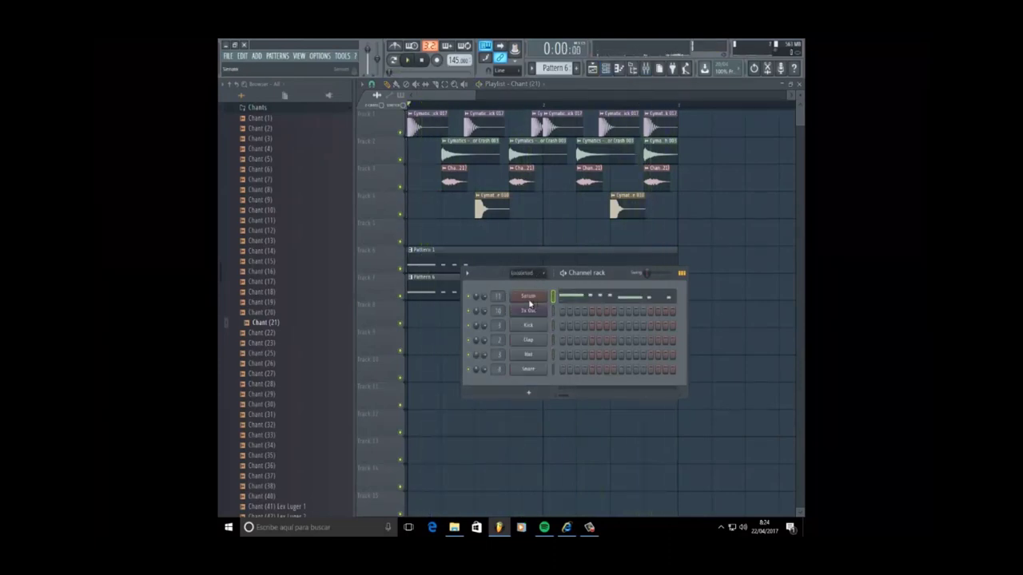
left_click(529, 301)
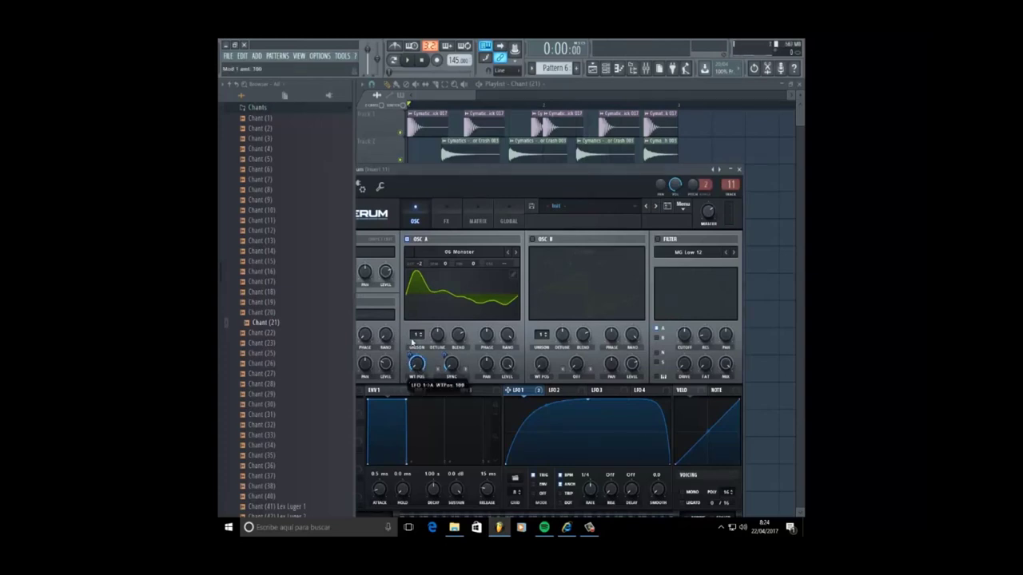
right_click(514, 49)
left_click(537, 115)
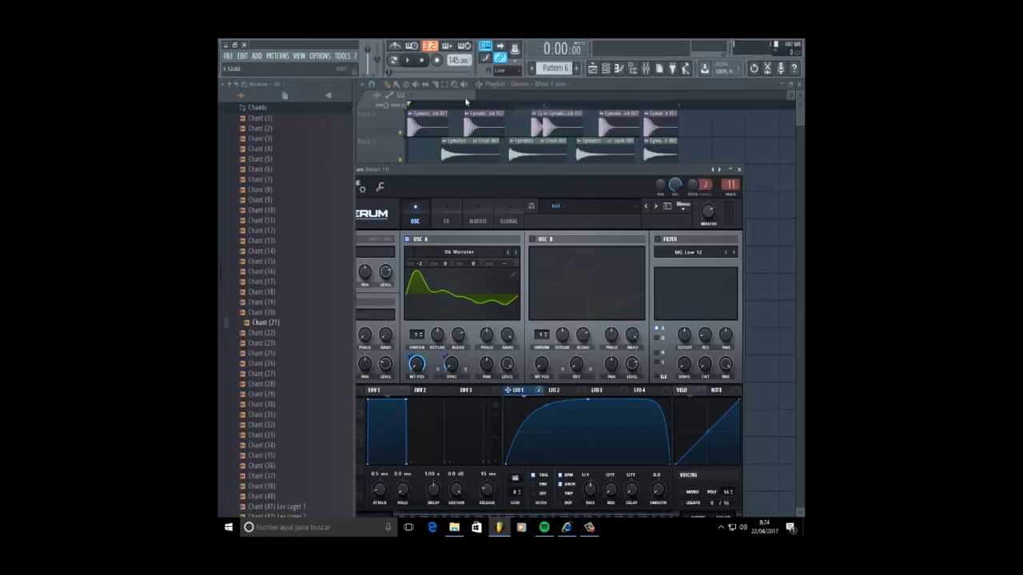
Add points to the Serum Mod 1 automation clip so it falls in a steep curve to the minimum just after beat 2
right_click(442, 232)
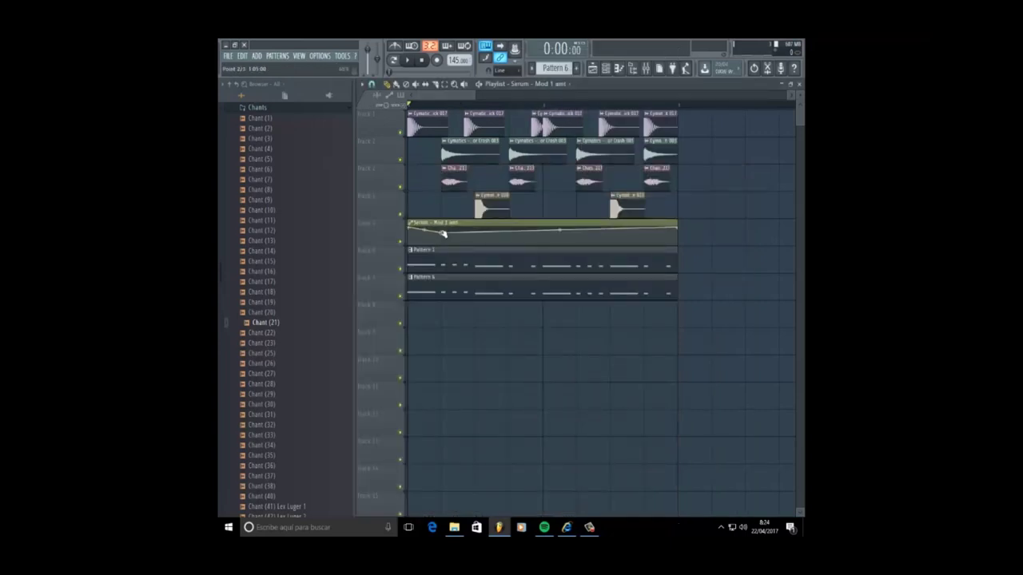
mouse_move(443, 233)
left_mouse_down()
mouse_move(479, 231)
mouse_move(478, 248)
mouse_move(445, 239)
left_mouse_up()
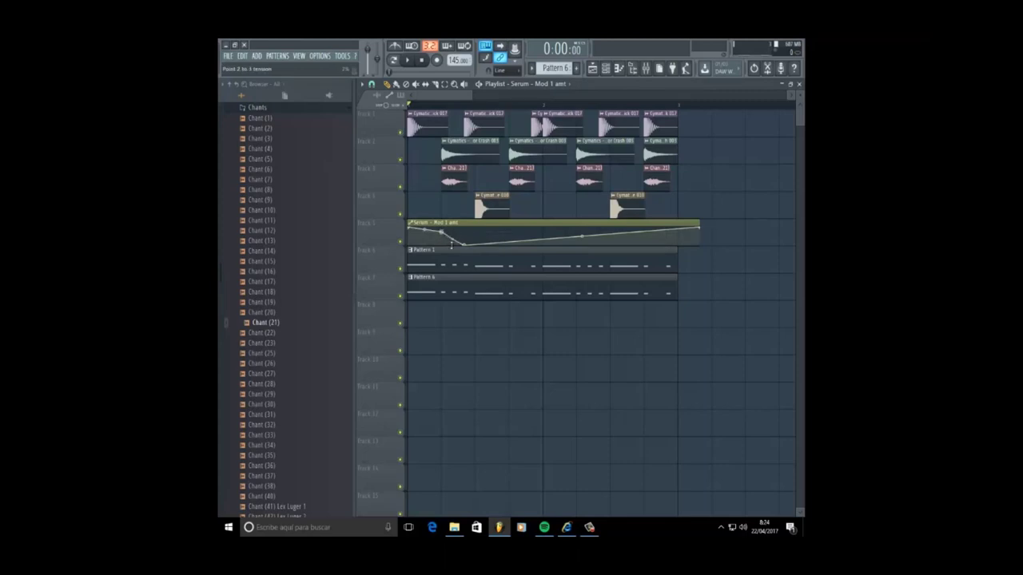
left_click_drag(462, 247, 459, 239)
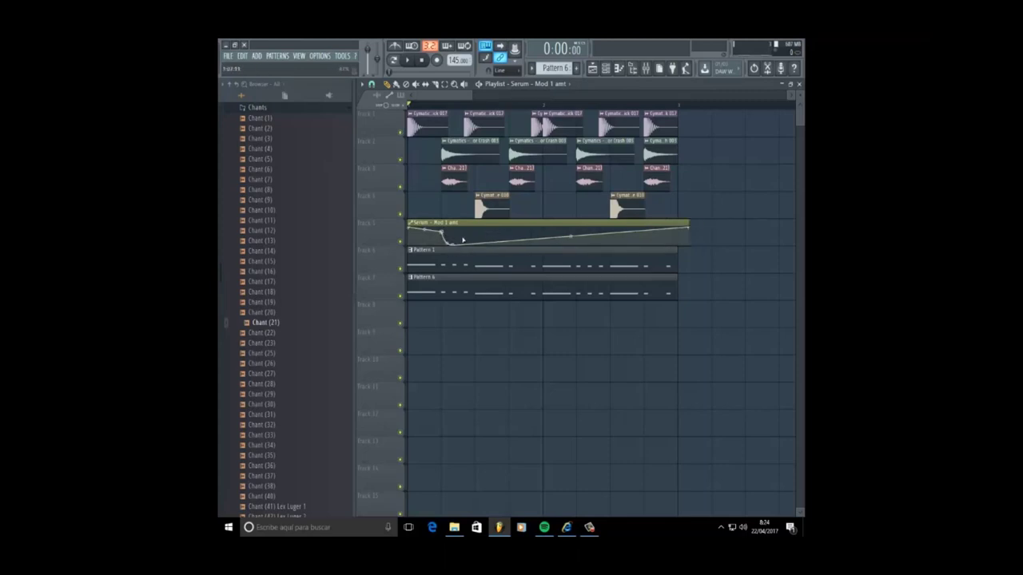
Add points to the Serum Mod 1 automation for repeated short dips between beats 2 and 3, plus a curved fall from beat 3 to beat 4
right_click(453, 237)
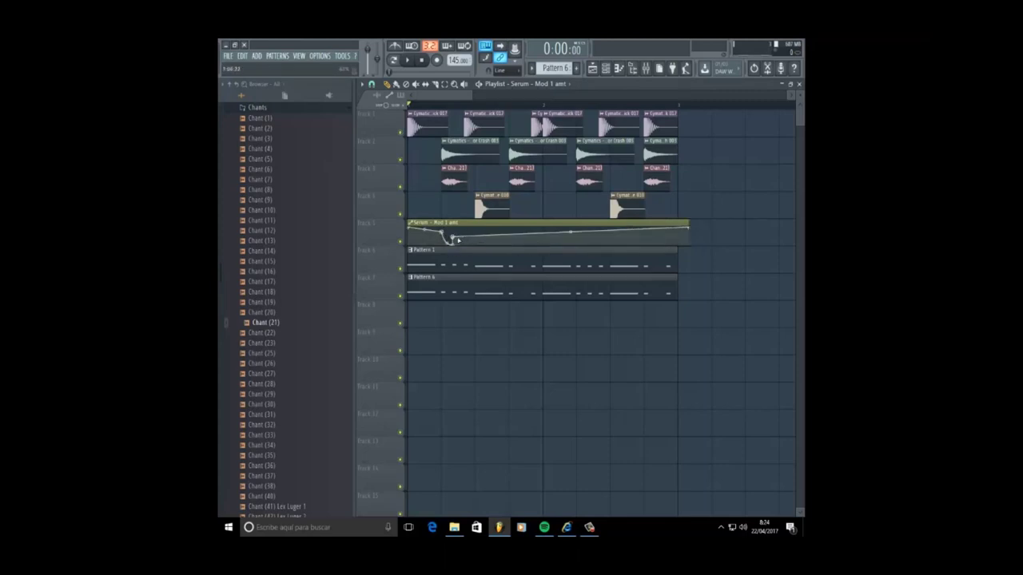
left_click_drag(466, 239, 468, 254)
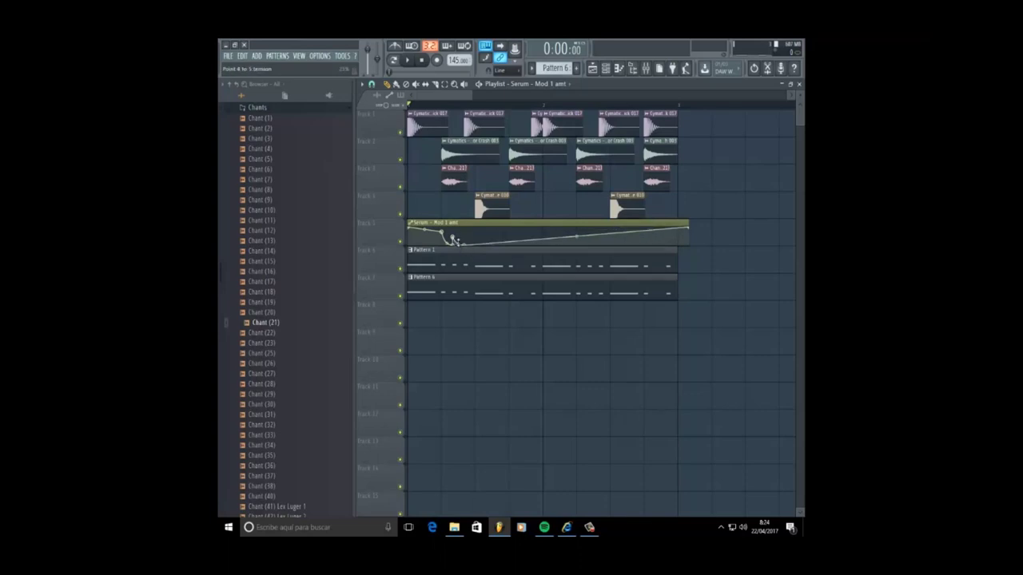
left_click_drag(468, 241, 511, 237)
key("space")
key("space")
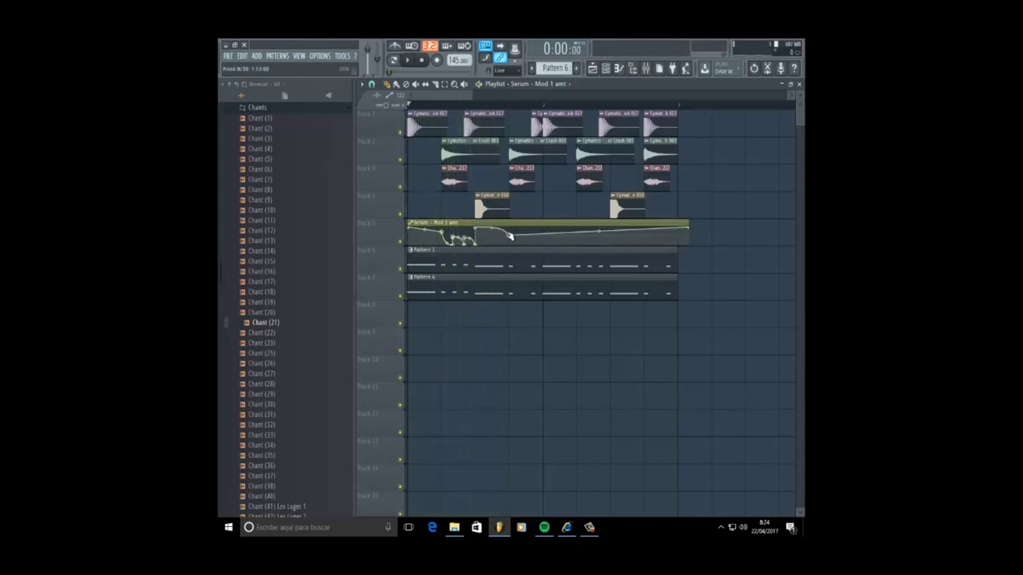
key("space")
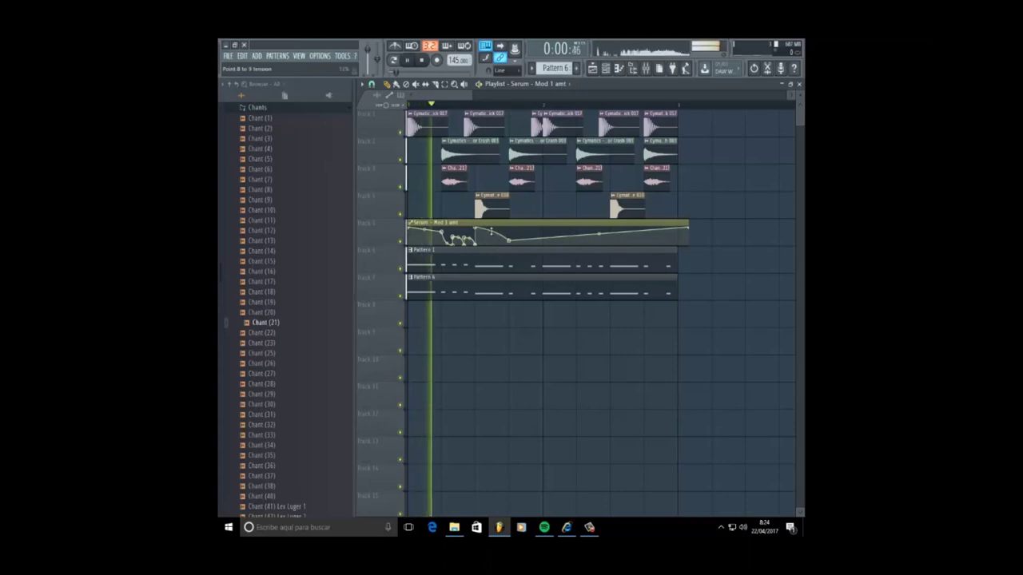
key("space")
key("space")
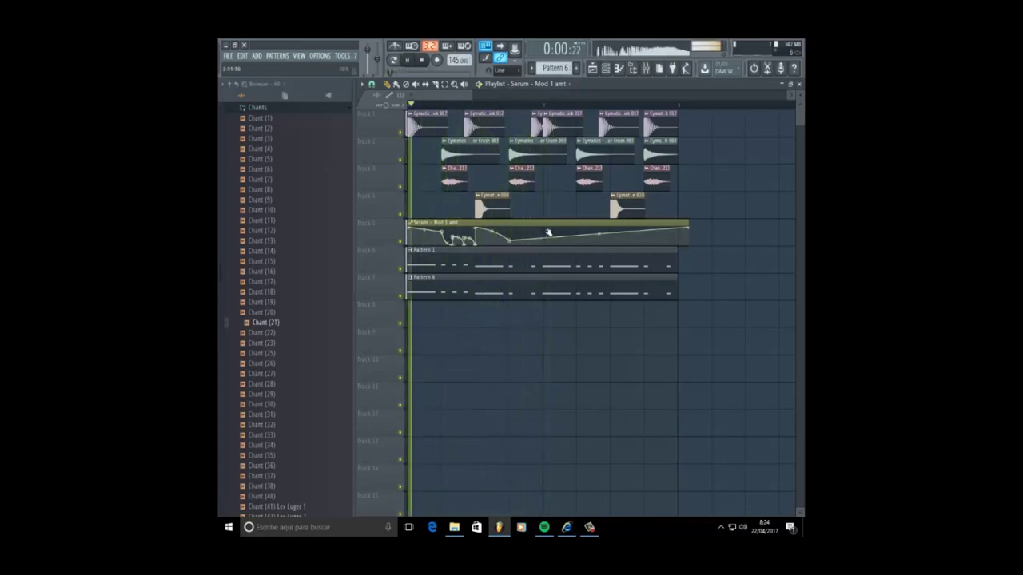
Add an automation peak at the start of bar 2 and a low point on that bar's second beat, checking playback
right_click(545, 226)
key("space")
right_click(566, 238)
key("space")
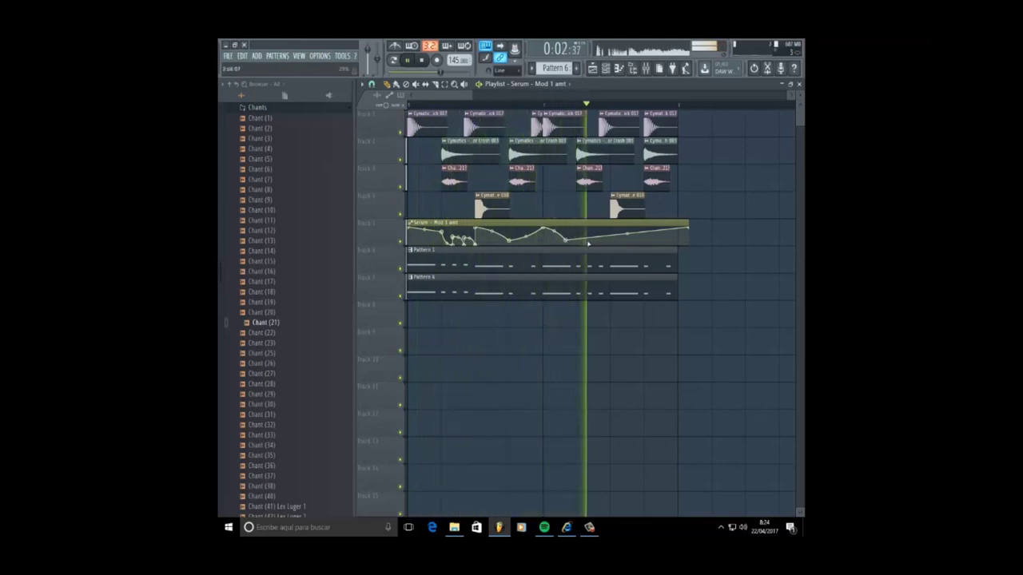
left_click_drag(566, 240, 577, 242)
key("space")
key("space")
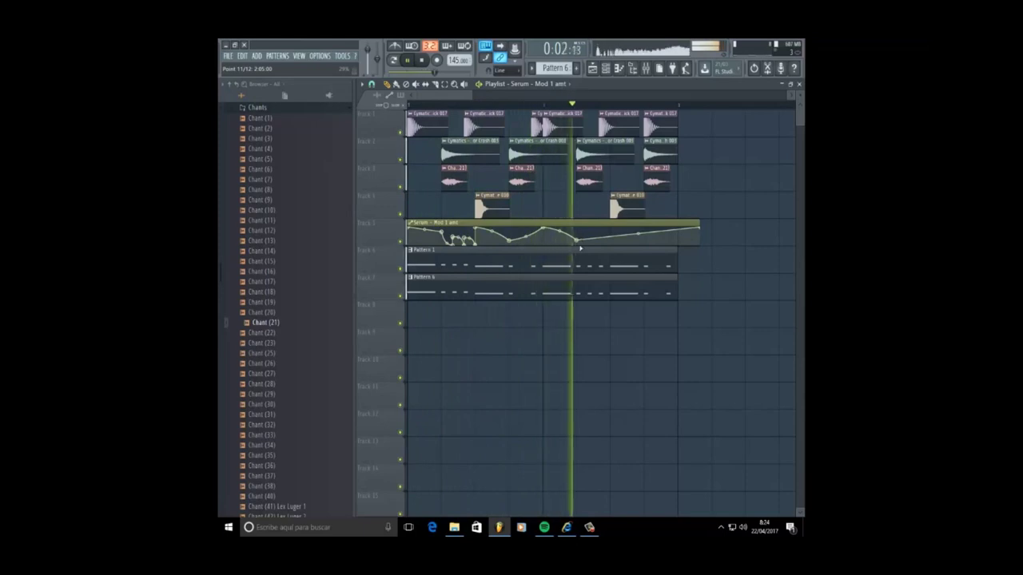
Bend the automation segment after the bar 2 peak so it holds high and drops steeply, and replay the song
key("space")
left_click_drag(559, 231, 559, 212)
key("space")
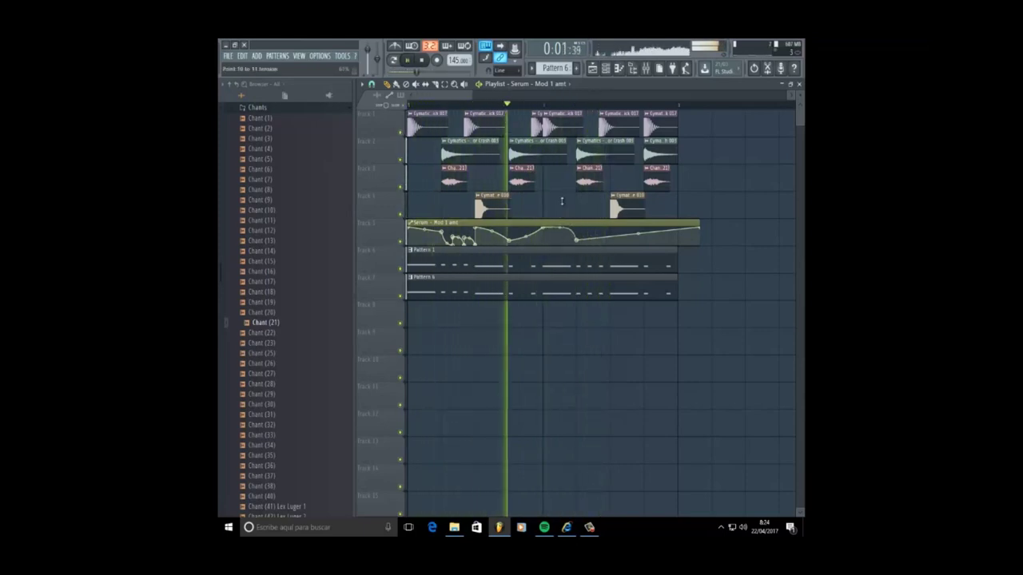
key("space")
key("space")
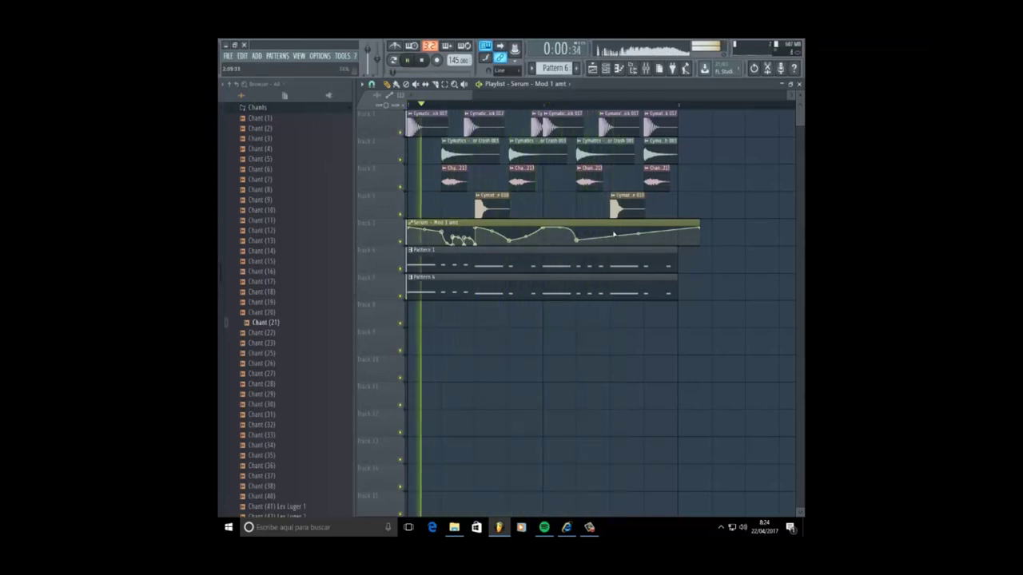
Add an automation peak at beat 3 of bar 2 and a curved fall to a low point at beat 4
right_click(610, 229)
key("space")
right_click(644, 241)
key("space")
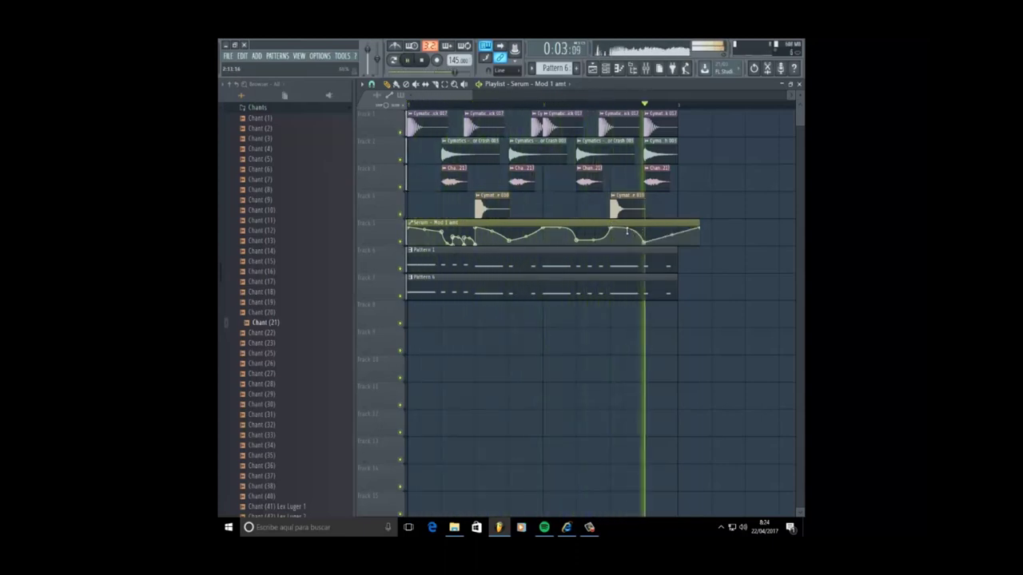
Shorten the Serum Mod 1 automation clip to end at the start of bar 3 and play the song
key("space")
left_click(707, 230)
right_click(704, 228)
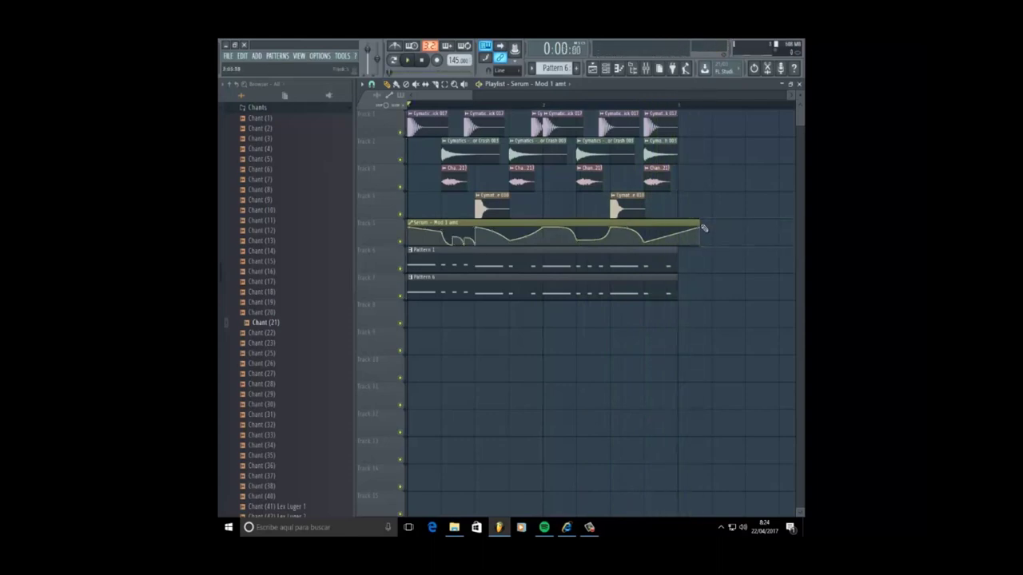
key("space")
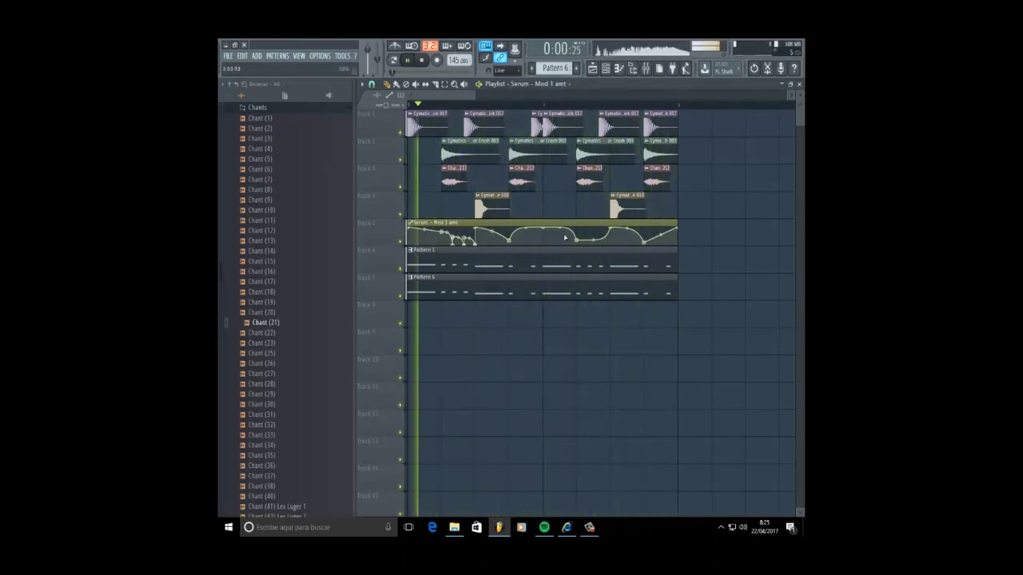
Solo the Pattern 6 track, re-enable the Serum Mod 1 automation track alongside it and play both
key("space")
right_click(402, 300)
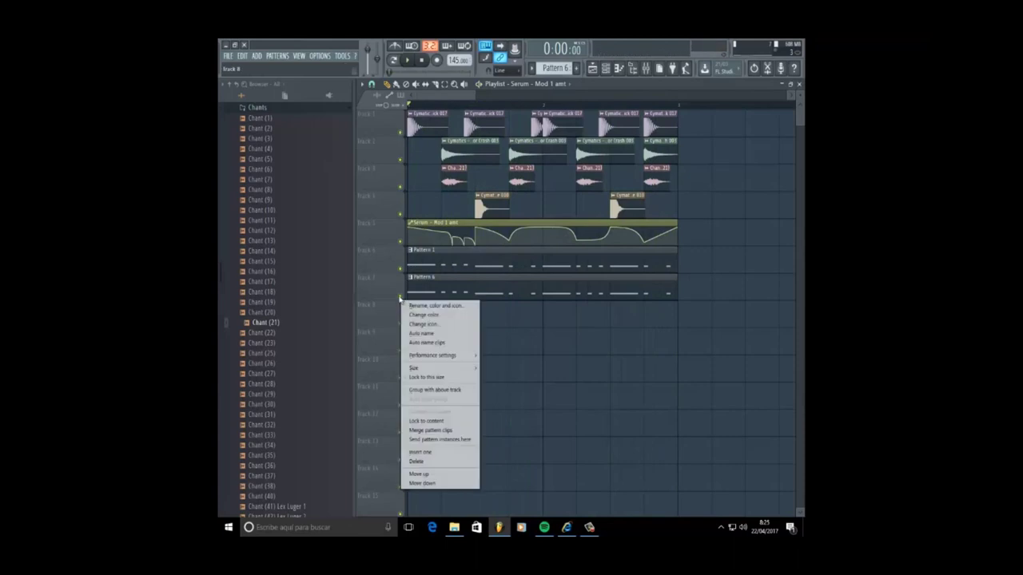
left_click(402, 297)
right_click(400, 296)
left_click(400, 268)
key("space")
left_click(402, 269)
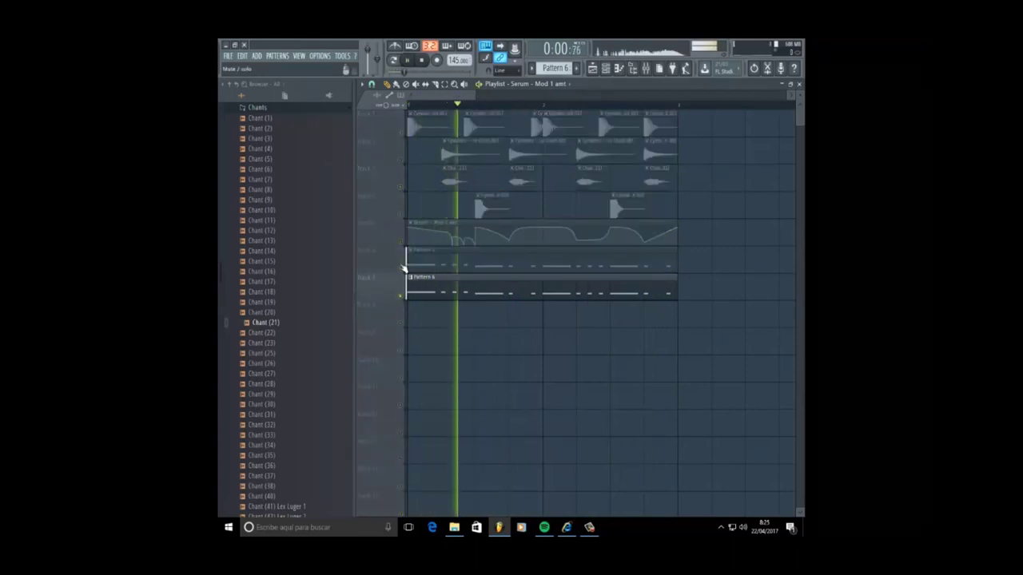
key("space")
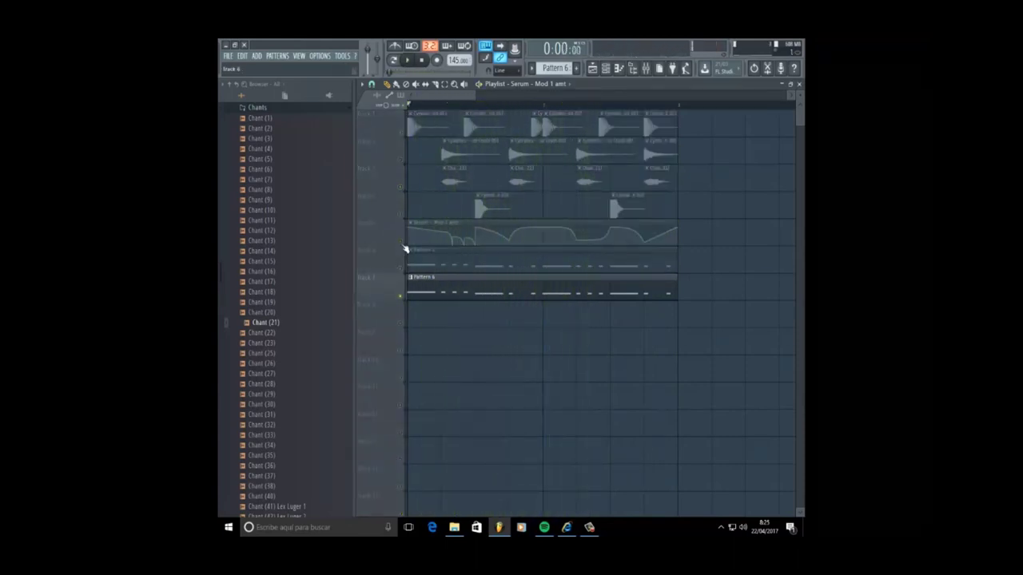
left_click(402, 242)
key("space")
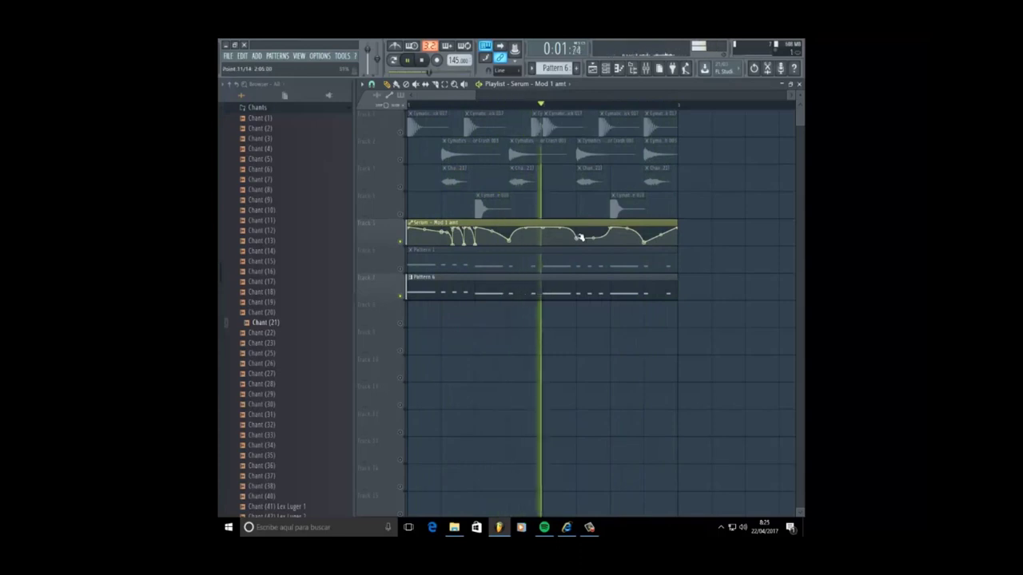
Undo the last added automation points and raise the curve after beat 2 of bar 2, leaving a narrow dip, and replay
key("space")
key("ctrl+alt+z")
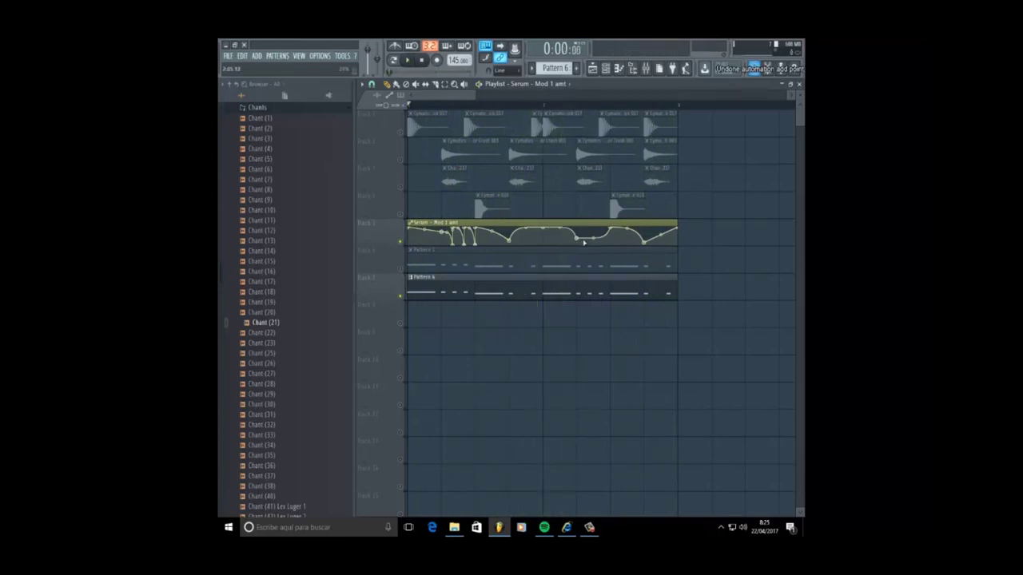
key("ctrl+alt+z")
left_click_drag(587, 239, 591, 229)
key("space")
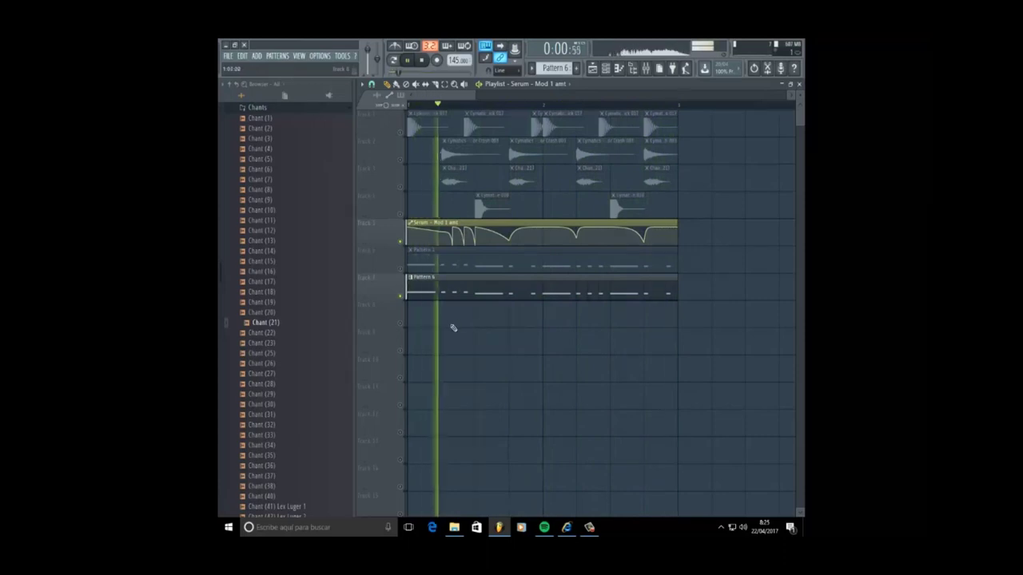
Unmute all playlist tracks and play the full two-bar loop
key("space")
right_click(400, 270)
right_click(400, 270)
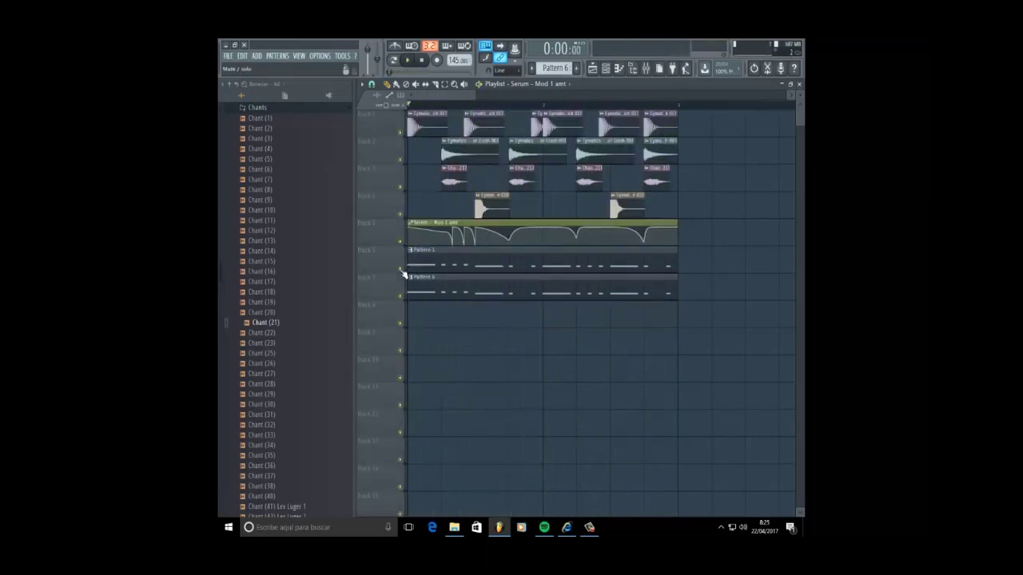
key("space")
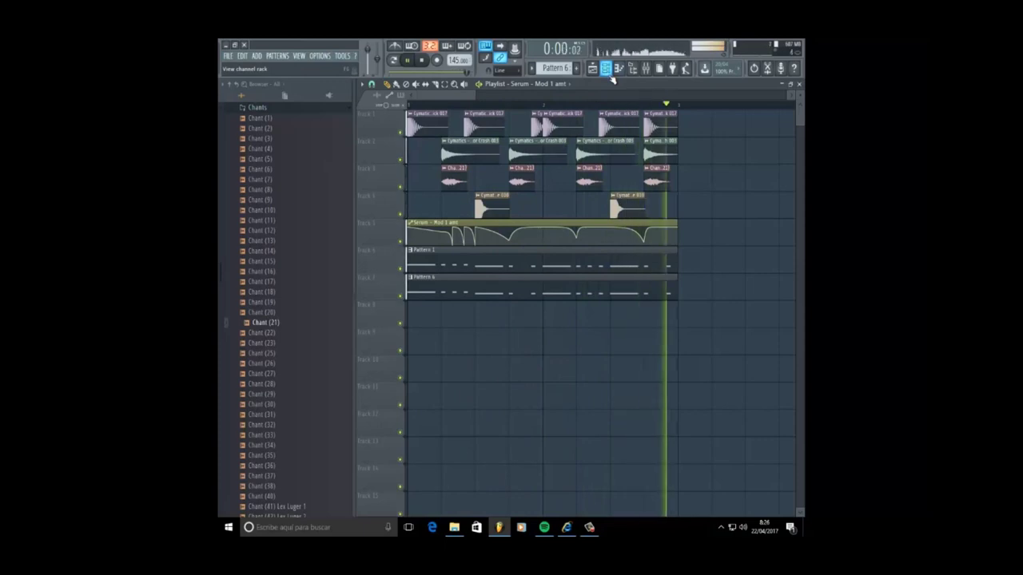
key("space")
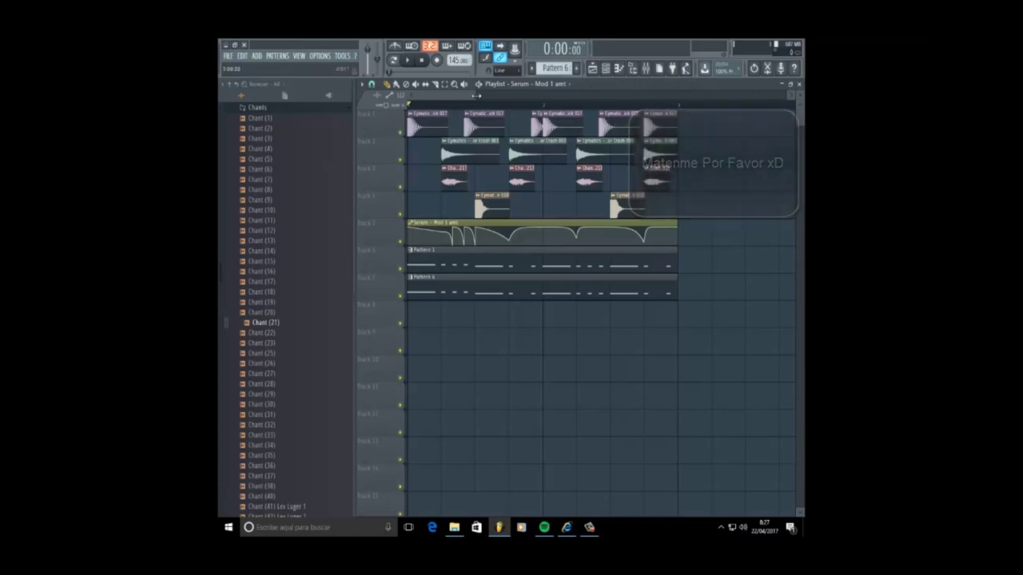
left_click_drag(475, 95, 589, 91)
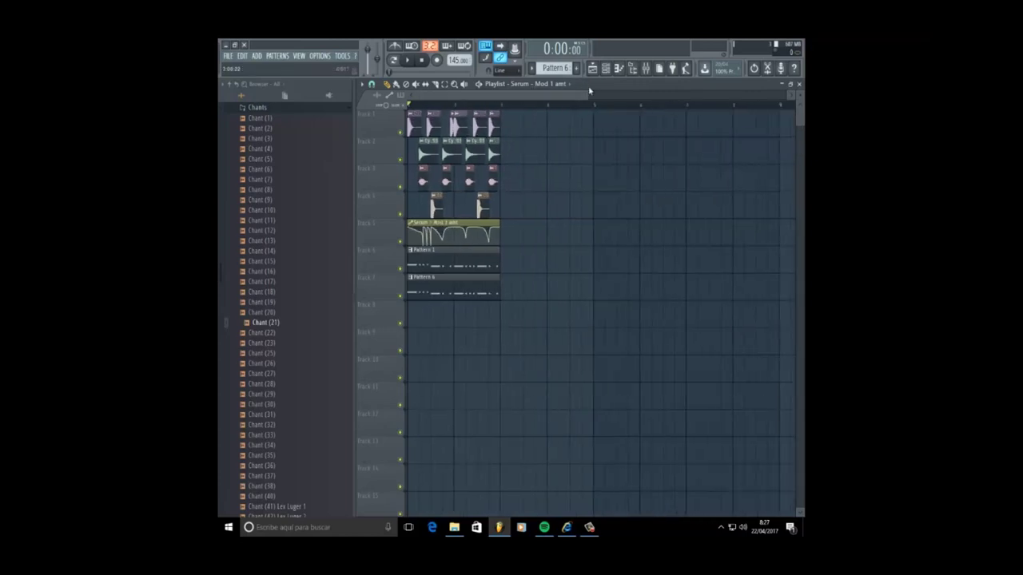